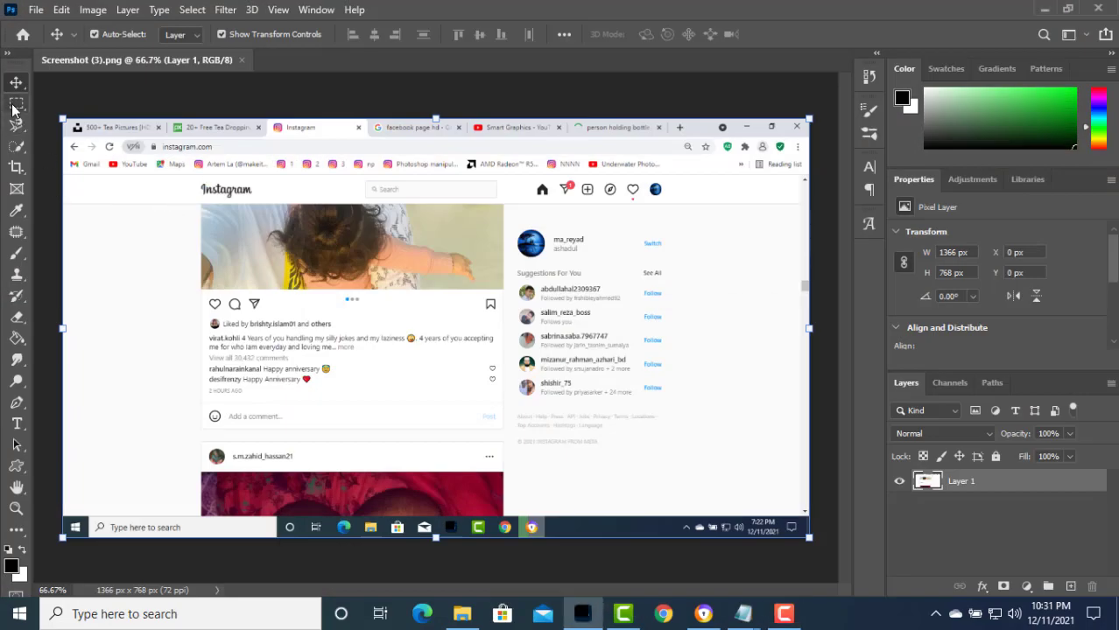
# - Copy the Instagram post region onto a new layer and delete the full screenshot layer
pyautogui.click(14, 106)
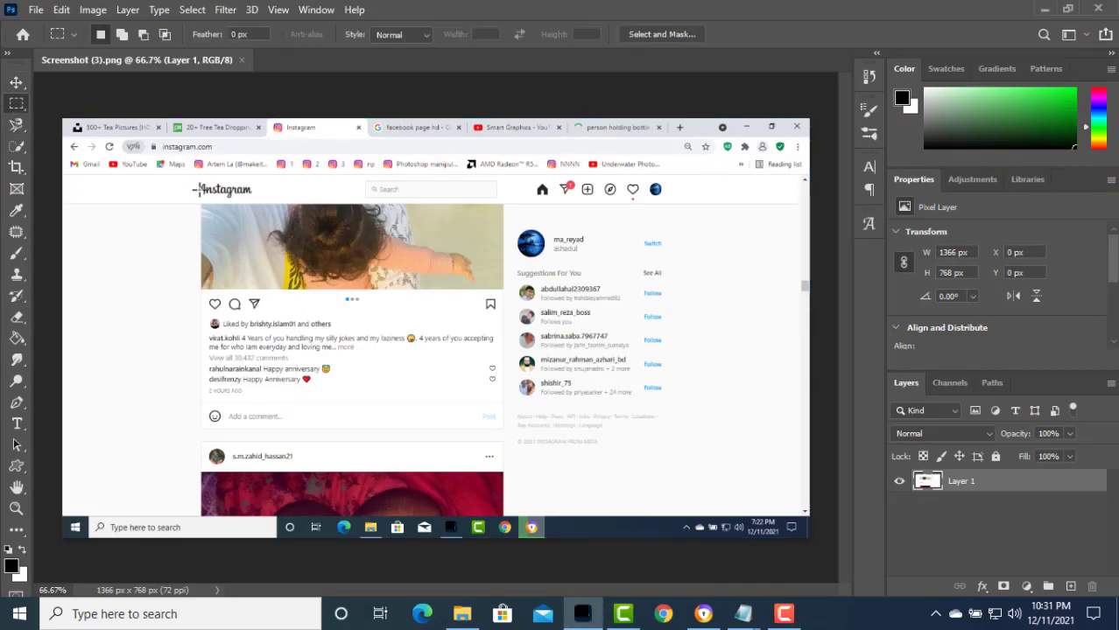
pyautogui.moveTo(198, 176); pyautogui.dragTo(505, 517)
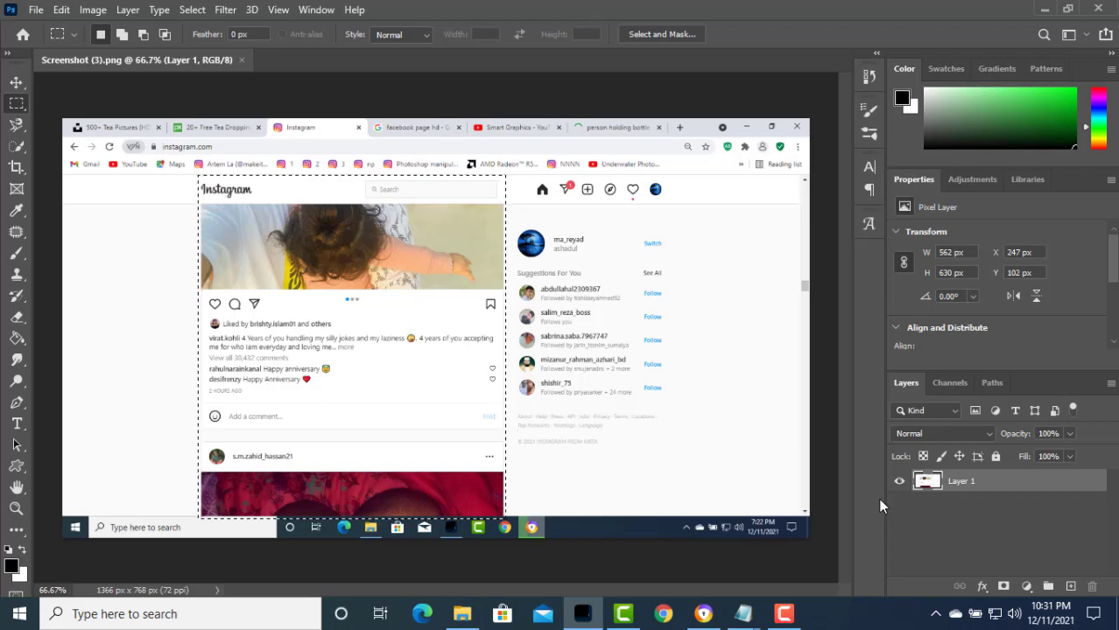
pyautogui.hotkey('ctrl', 'j')
pyautogui.moveTo(985, 506); pyautogui.dragTo(1092, 585)
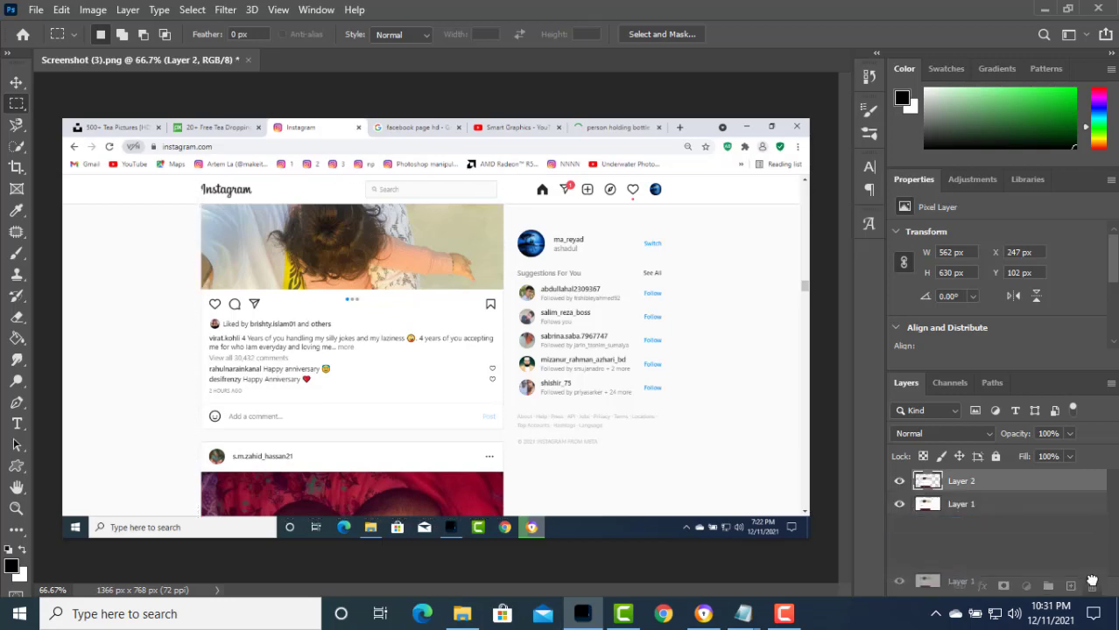
# - Open Layer 2 as a smart object document and close Screenshot (3).png without saving
pyautogui.rightClick(1002, 487)
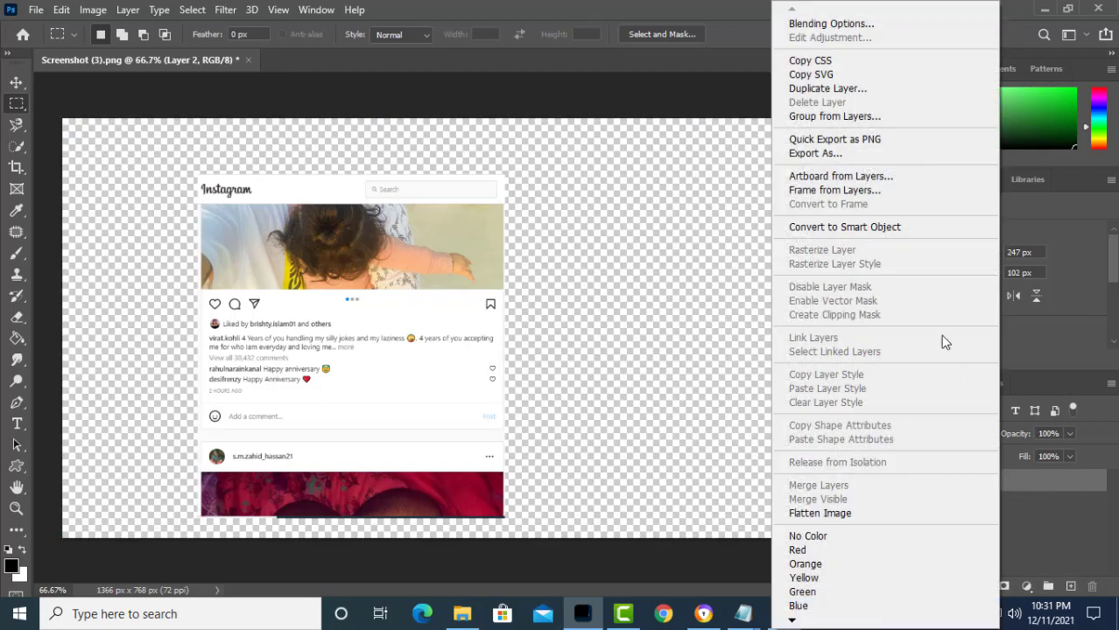
pyautogui.click(944, 227)
pyautogui.doubleClick(930, 482)
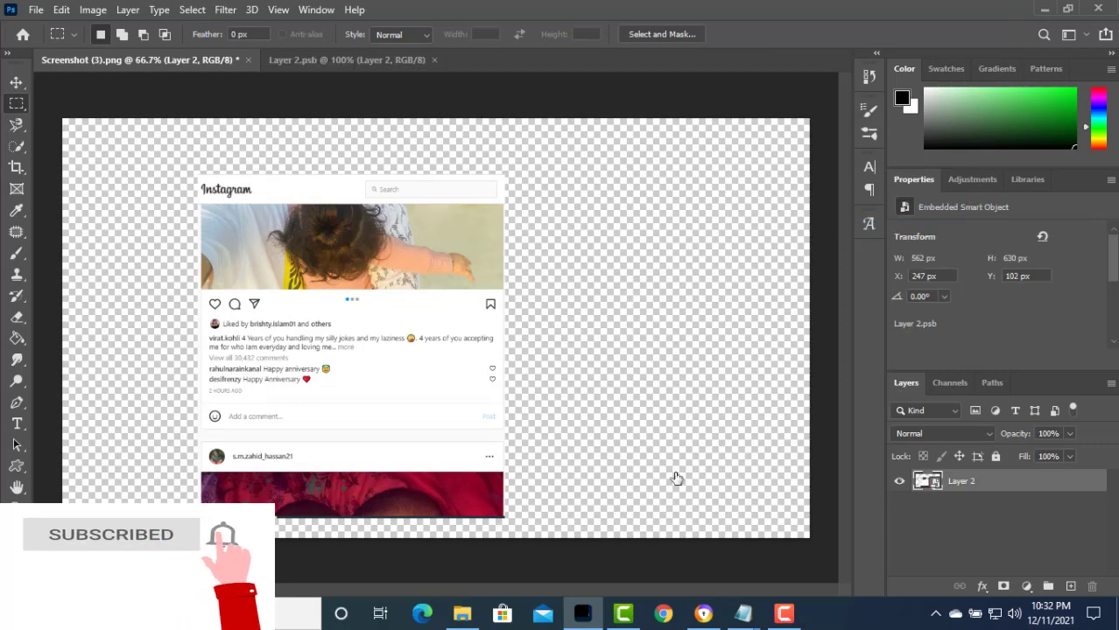
pyautogui.click(247, 60)
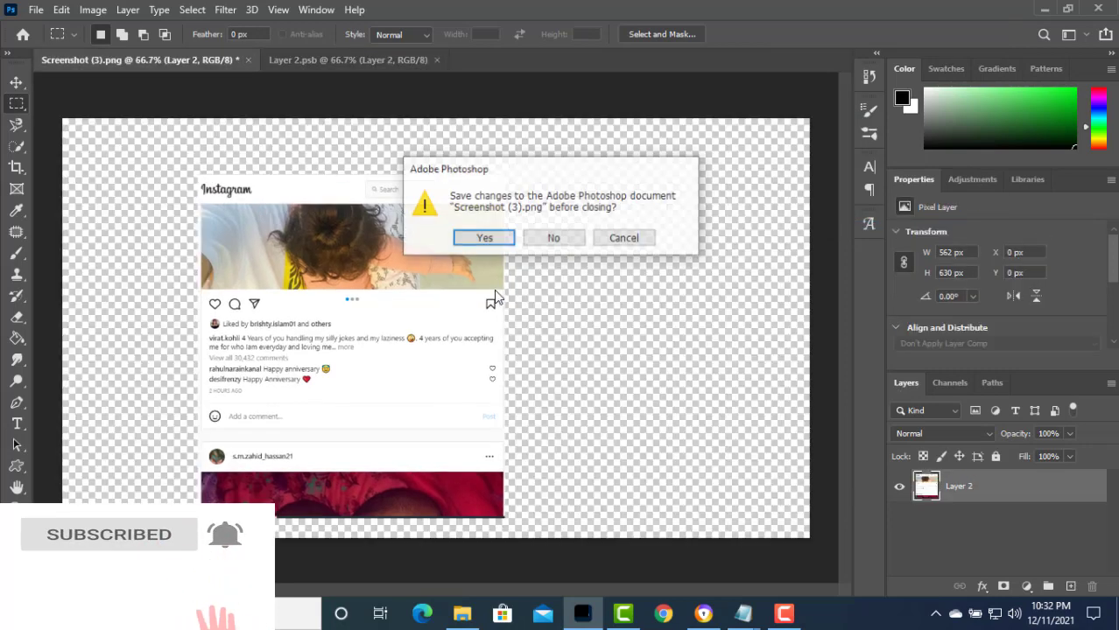
pyautogui.click(552, 238)
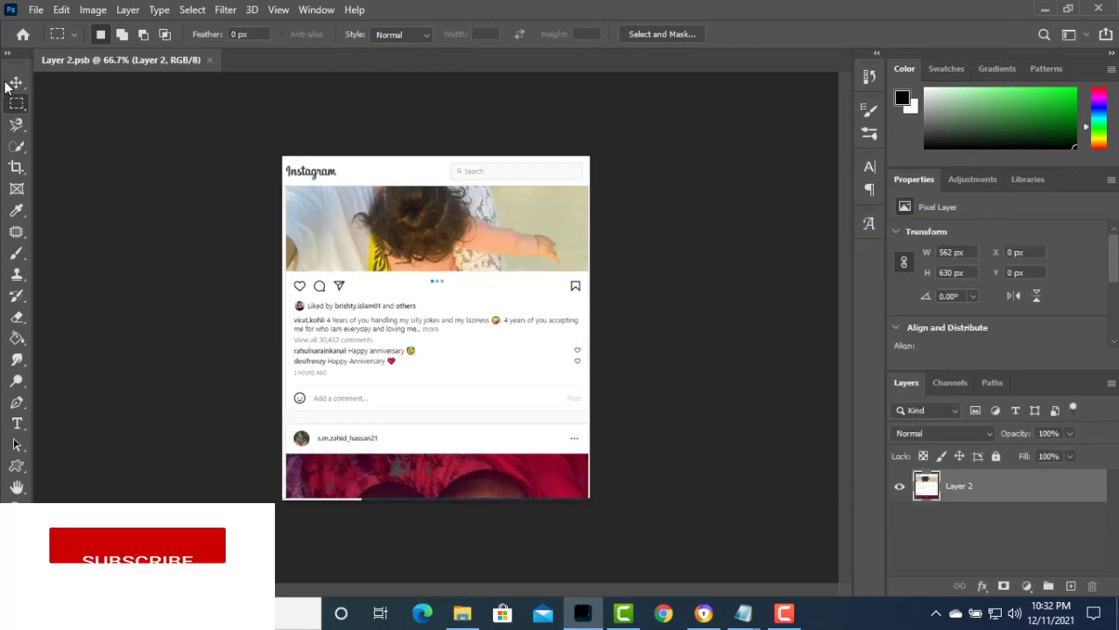
# - Resample the post to 300 pixels/inch in Image Size, making it 2342 × 2625 px
pyautogui.press('v')
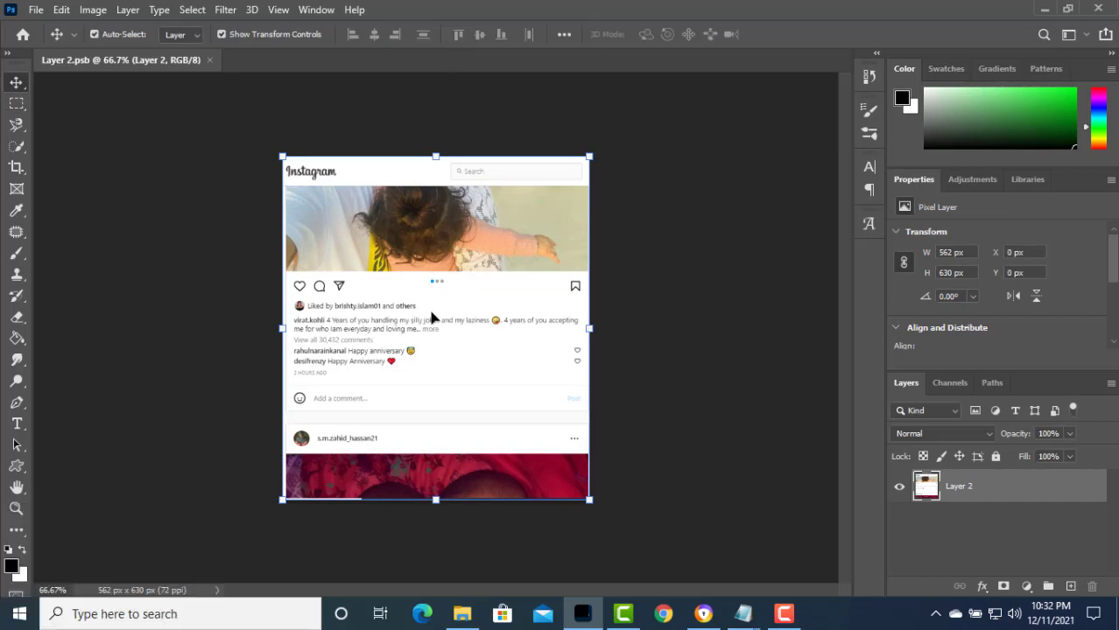
pyautogui.click(98, 10)
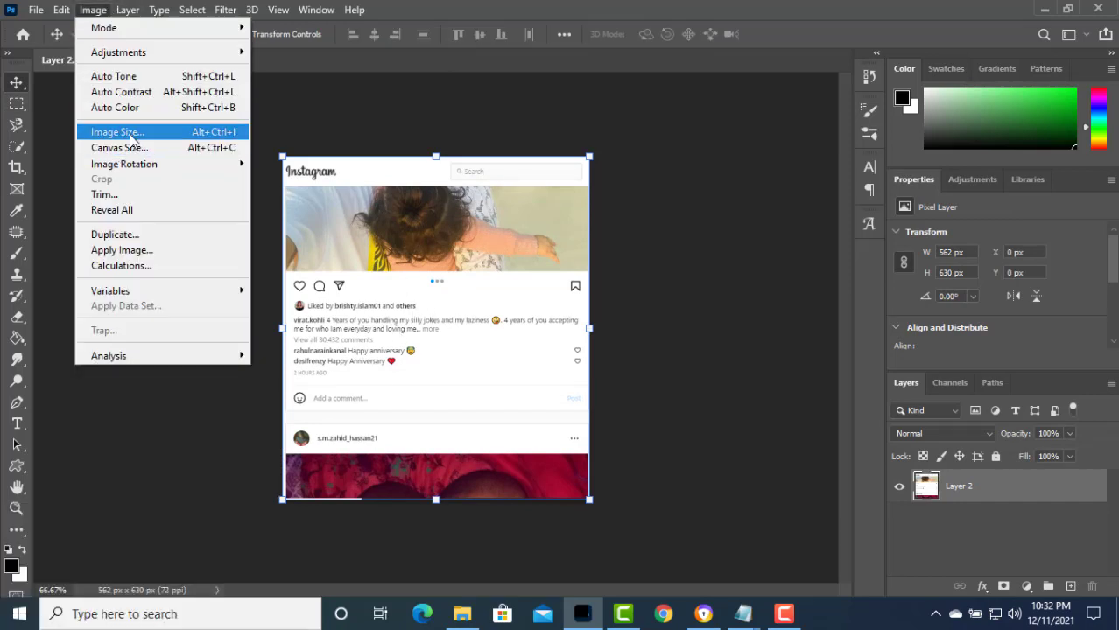
pyautogui.click(114, 133)
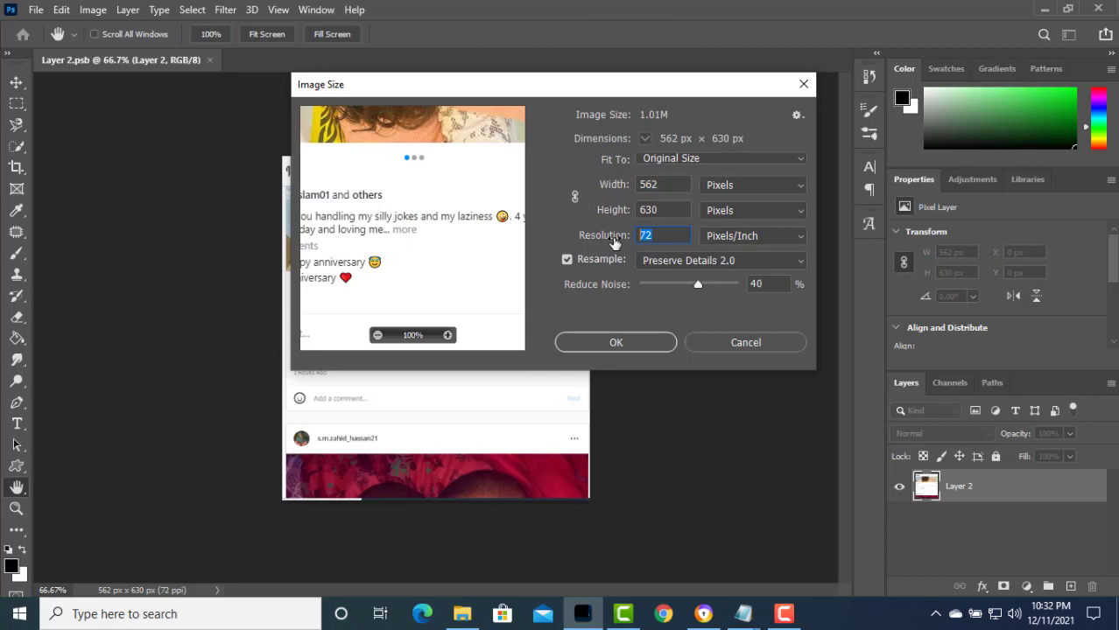
pyautogui.write('300')
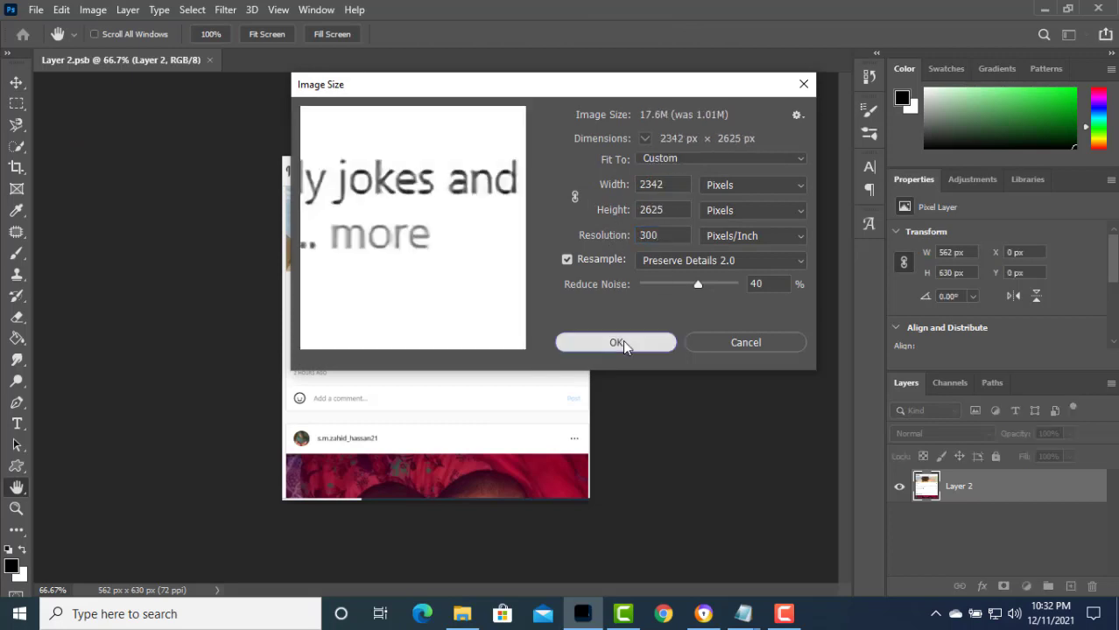
pyautogui.click(623, 344)
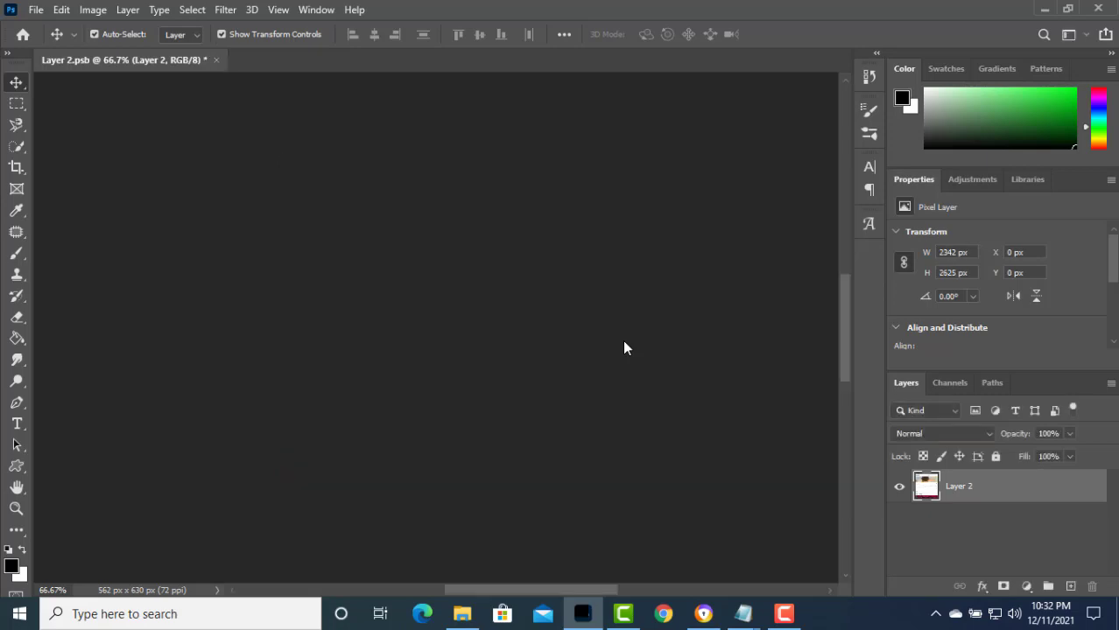
pyautogui.hotkey('ctrl', '-')
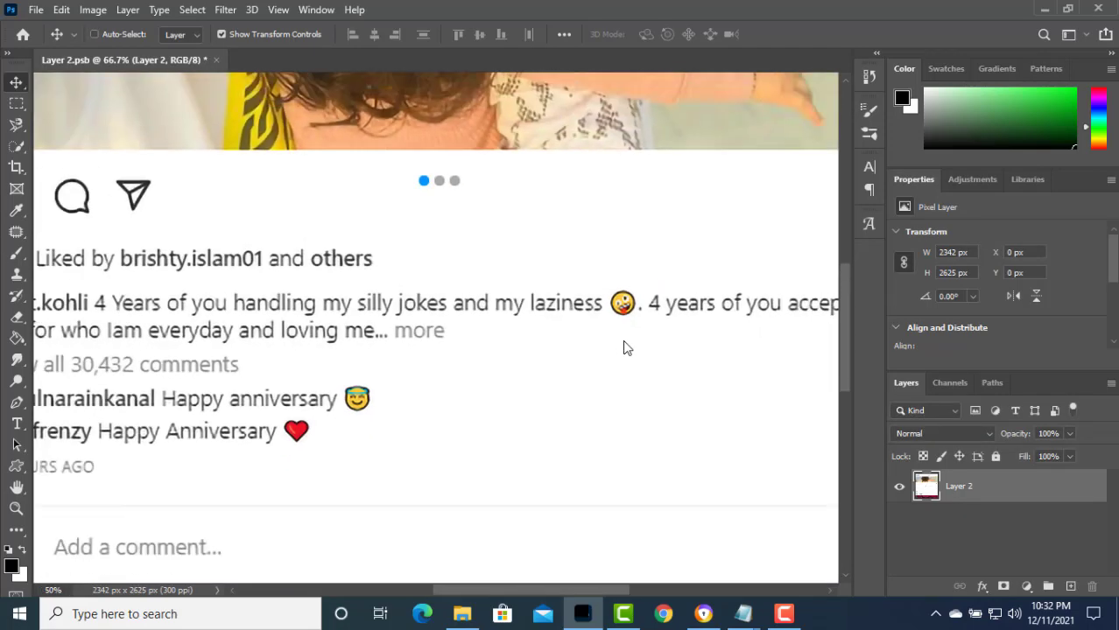
pyautogui.hotkey('ctrl', '-')
pyautogui.hotkey('ctrl', '-')
pyautogui.hotkey('ctrl', '-')
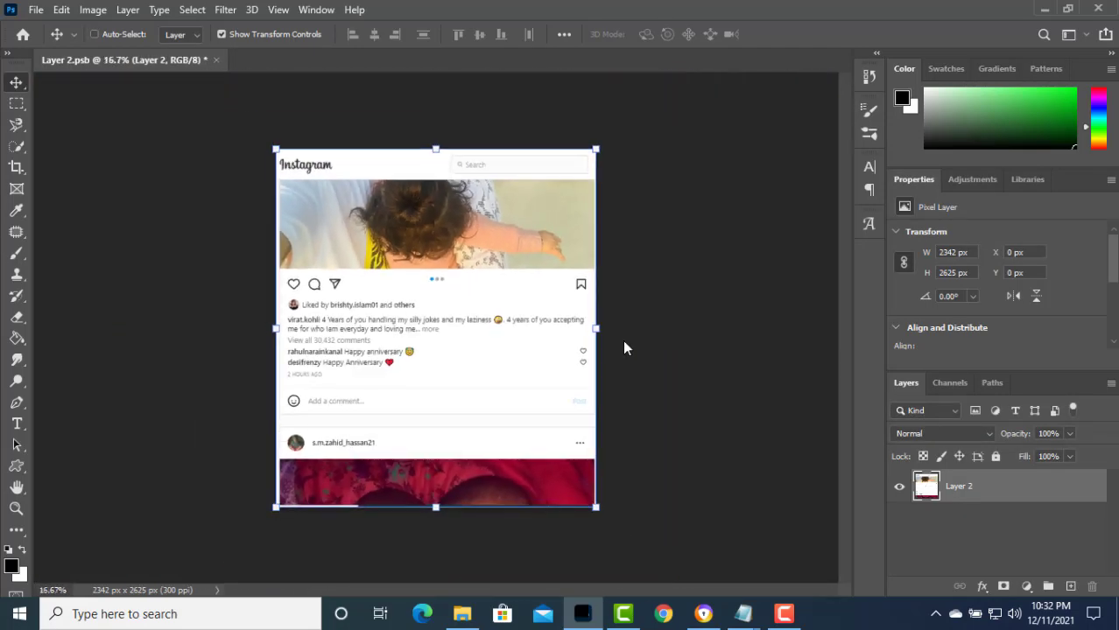
# - Extend the canvas downward and to the right to 3025 × 3379 px with the Crop tool
pyautogui.click(16, 167)
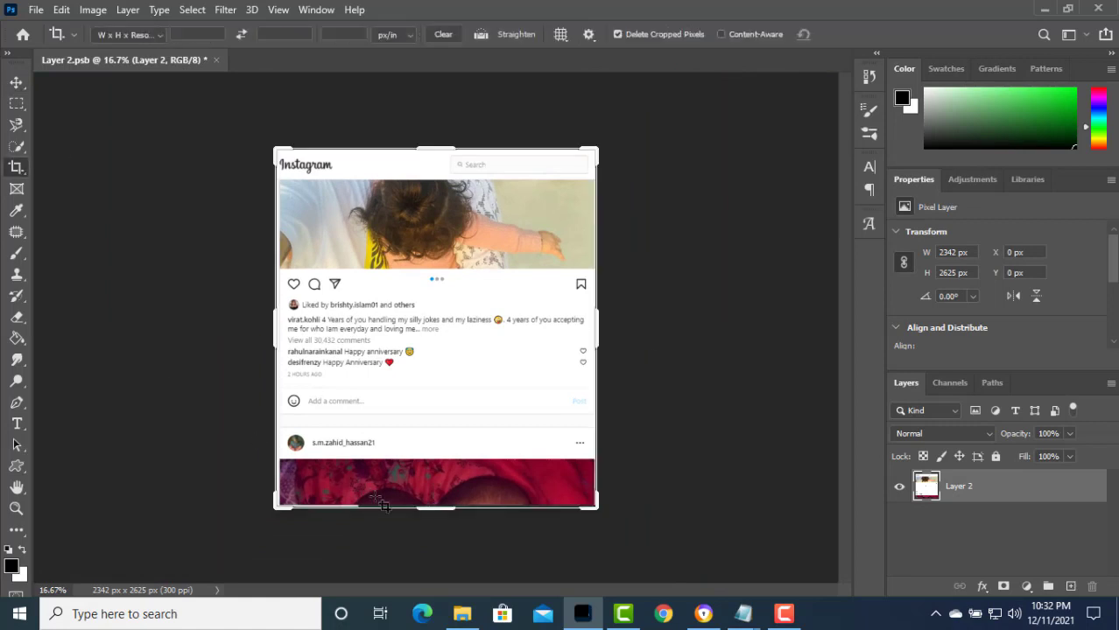
pyautogui.moveTo(428, 511); pyautogui.dragTo(437, 558)
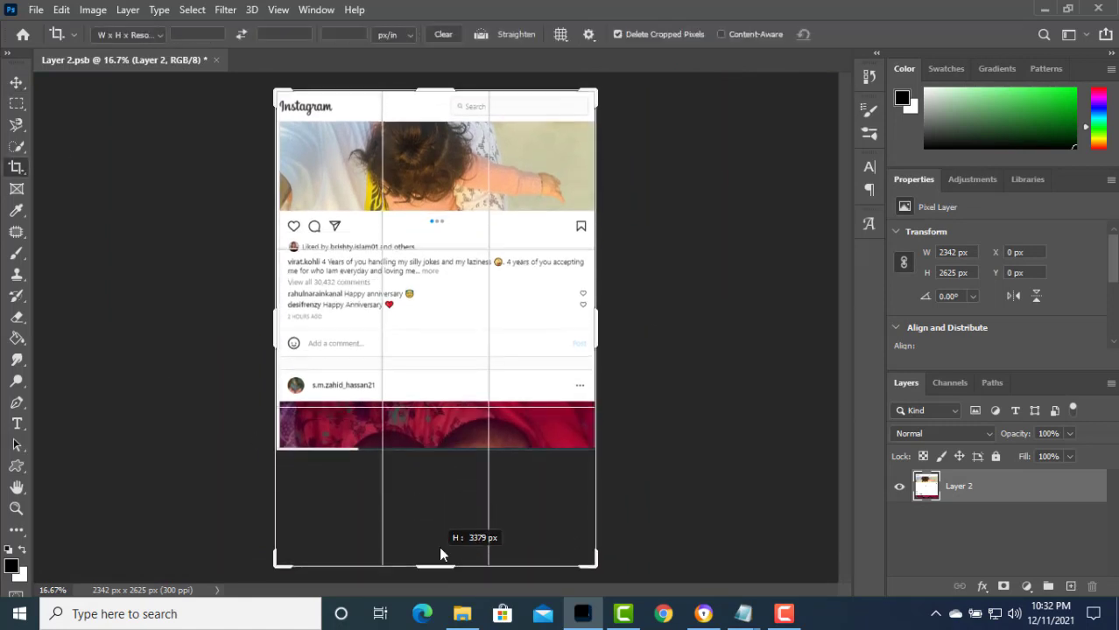
pyautogui.moveTo(591, 329)
pyautogui.mouseDown()
pyautogui.moveTo(662, 340)
pyautogui.moveTo(642, 340)
pyautogui.mouseUp()
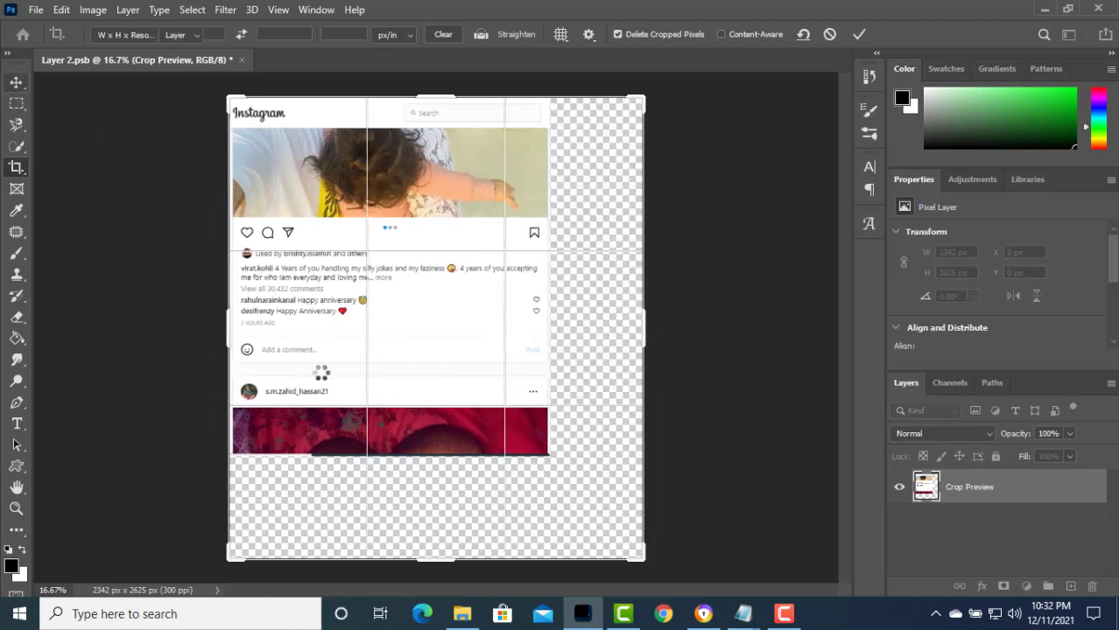
# - Scale the post layer up to about 3028 × 3394 px to fill the canvas
pyautogui.press('v')
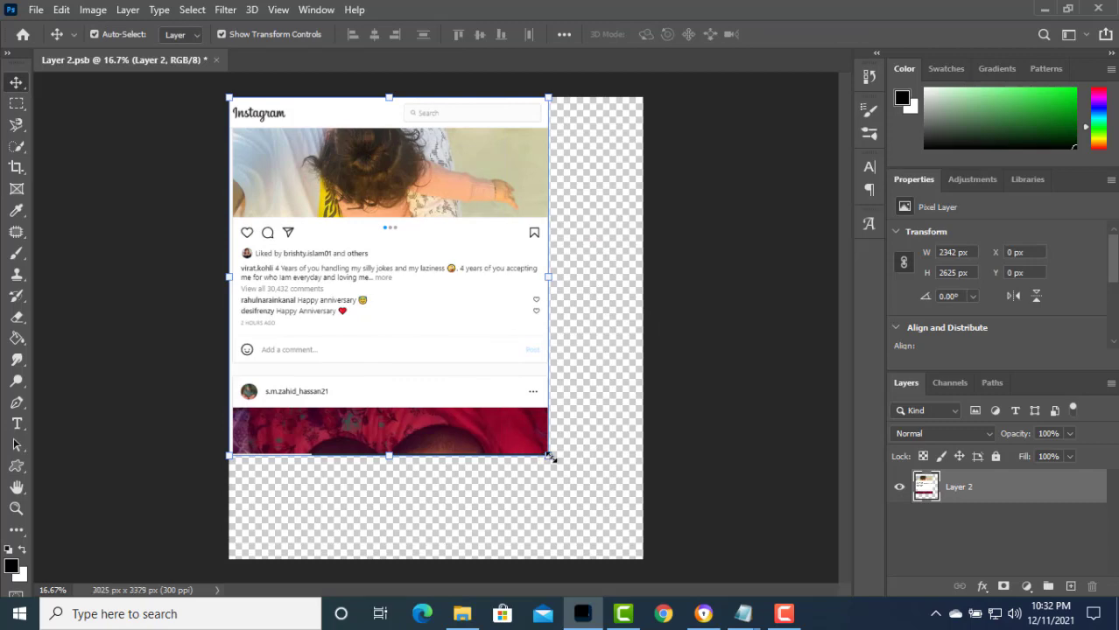
pyautogui.moveTo(549, 456); pyautogui.dragTo(649, 552)
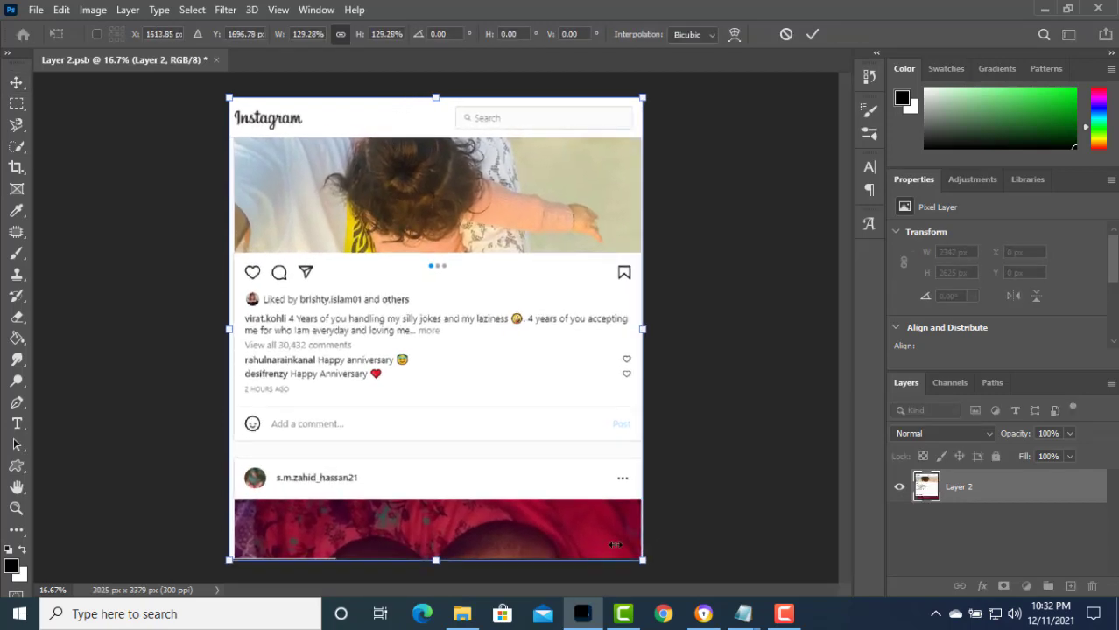
pyautogui.press('Return')
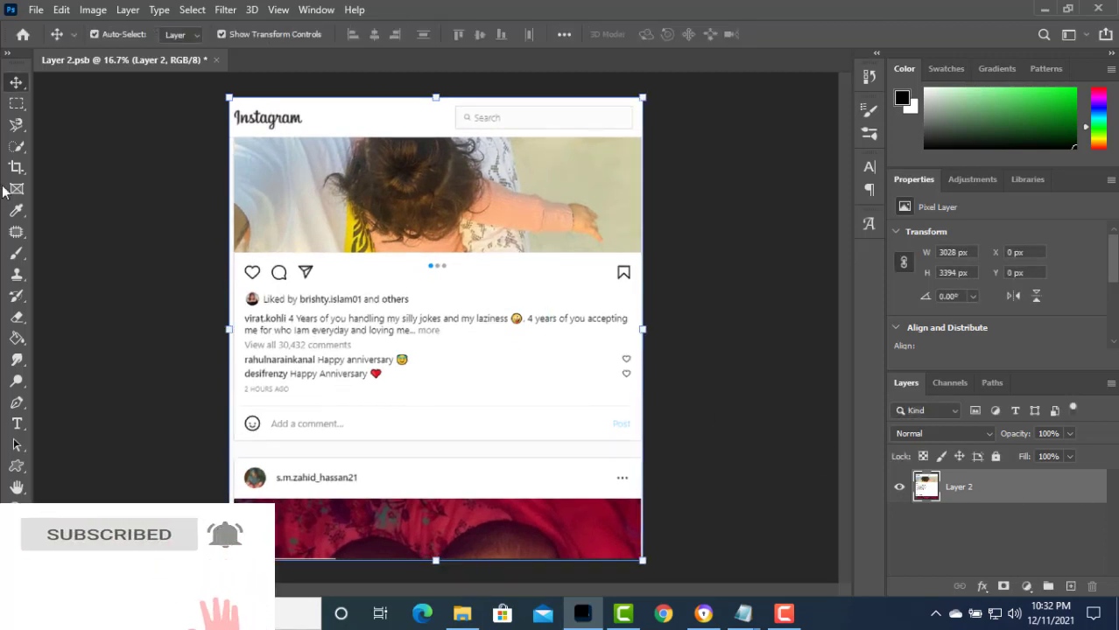
# - Copy the Instagram header strip at the top onto a new layer named 1
pyautogui.click(17, 104)
pyautogui.moveTo(230, 98); pyautogui.dragTo(644, 135)
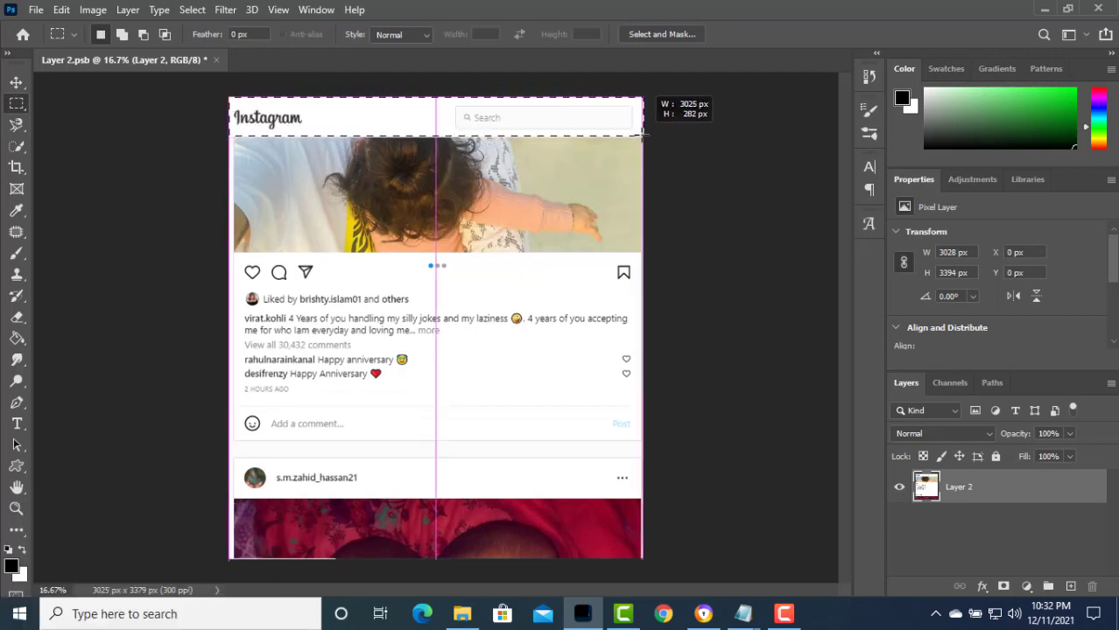
pyautogui.moveTo(644, 136); pyautogui.dragTo(643, 135)
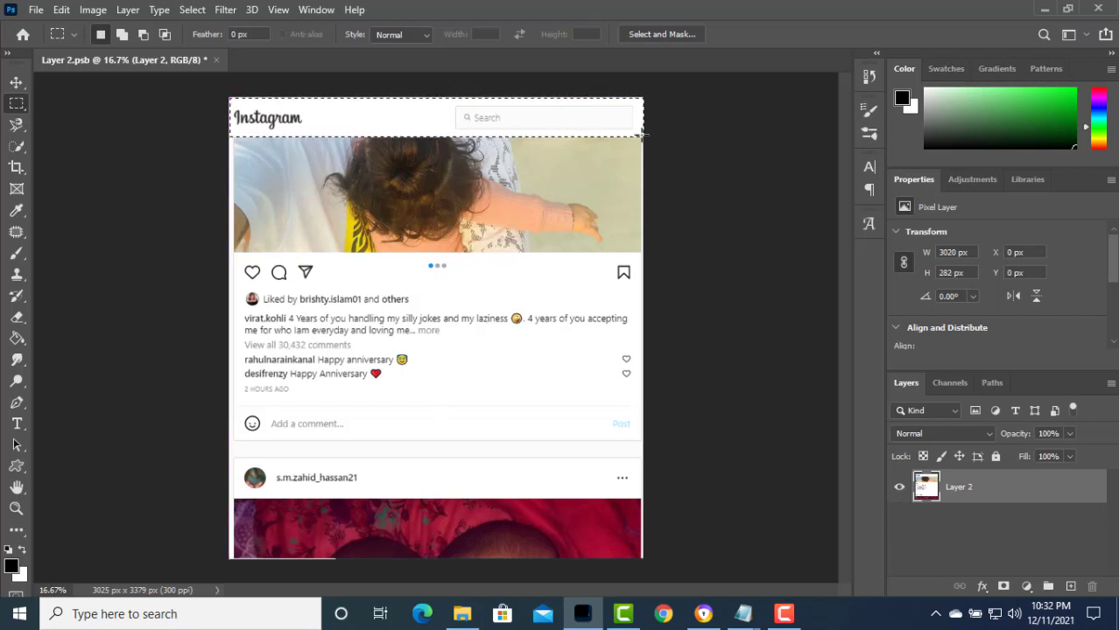
pyautogui.hotkey('ctrl', 'j')
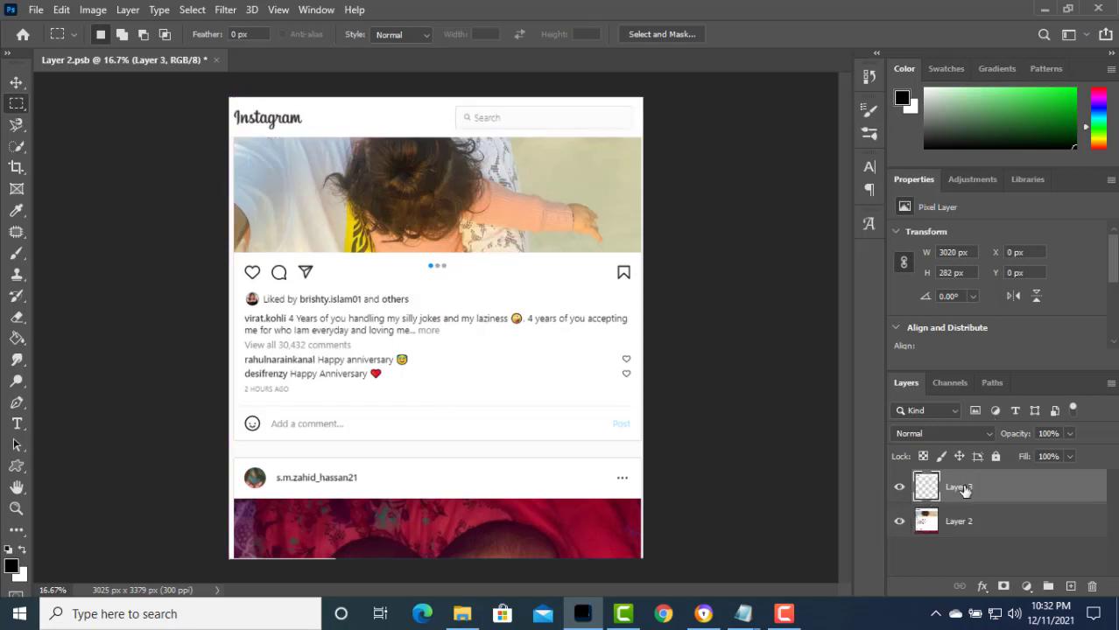
pyautogui.write('1')
pyautogui.press('Return')
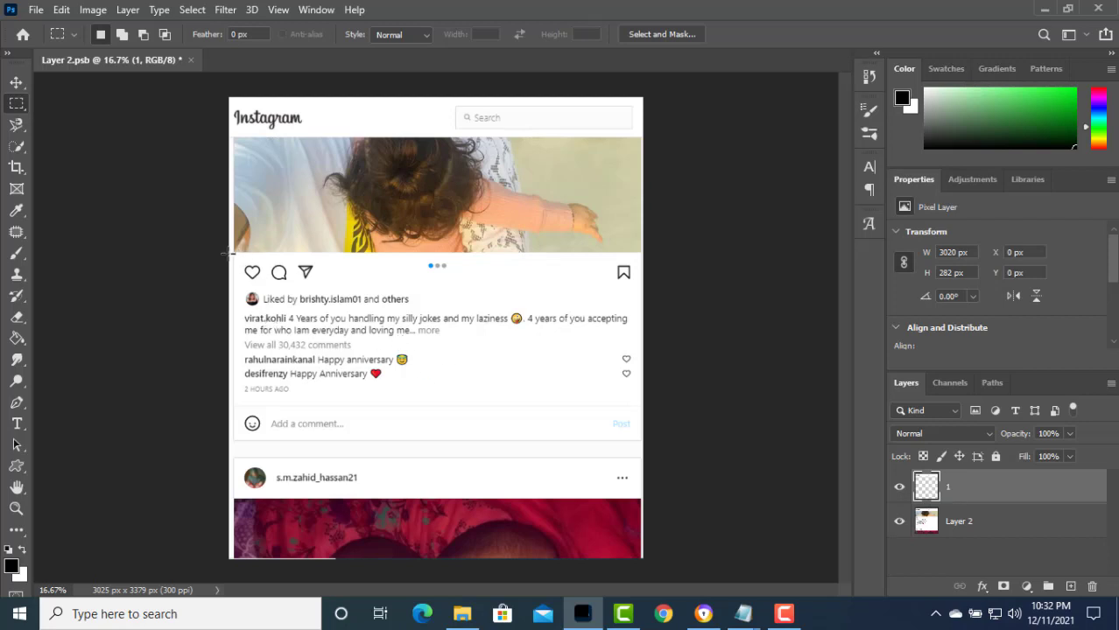
# - Copy the likes-and-caption strip from Layer 2 onto a new layer named 2
pyautogui.moveTo(229, 254); pyautogui.dragTo(653, 336)
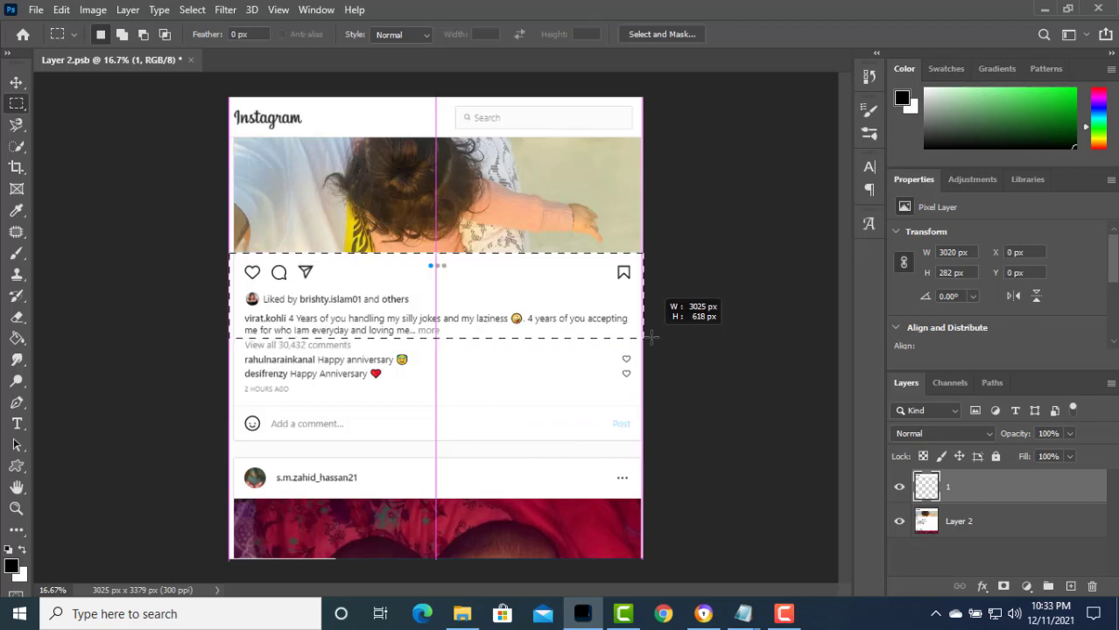
pyautogui.moveTo(652, 336); pyautogui.dragTo(652, 336)
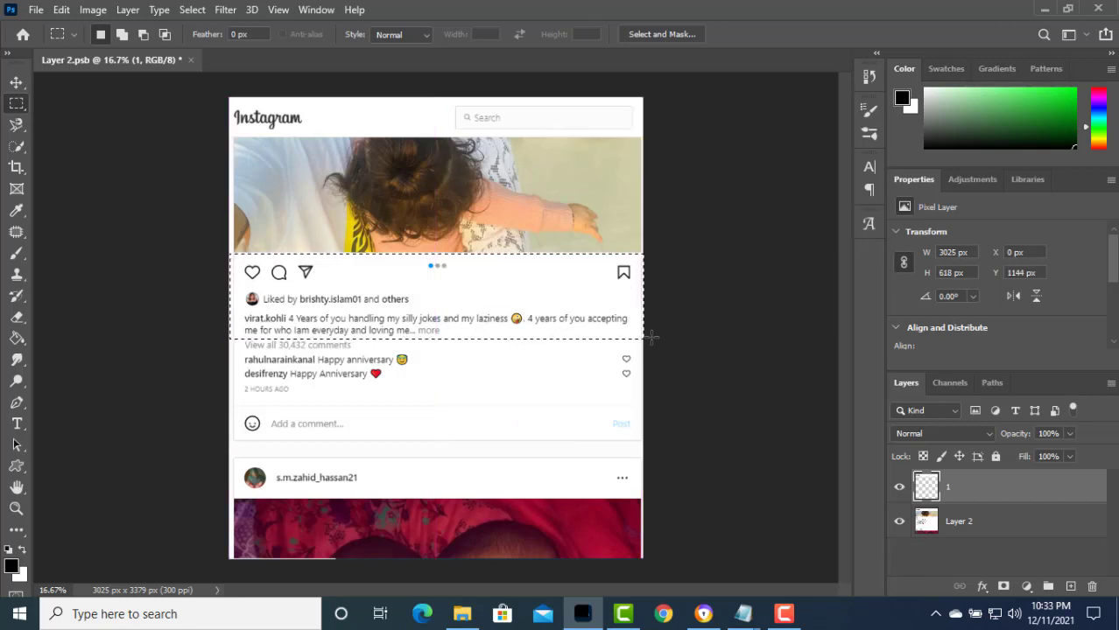
pyautogui.hotkey('ctrl', 'j')
pyautogui.click(551, 240)
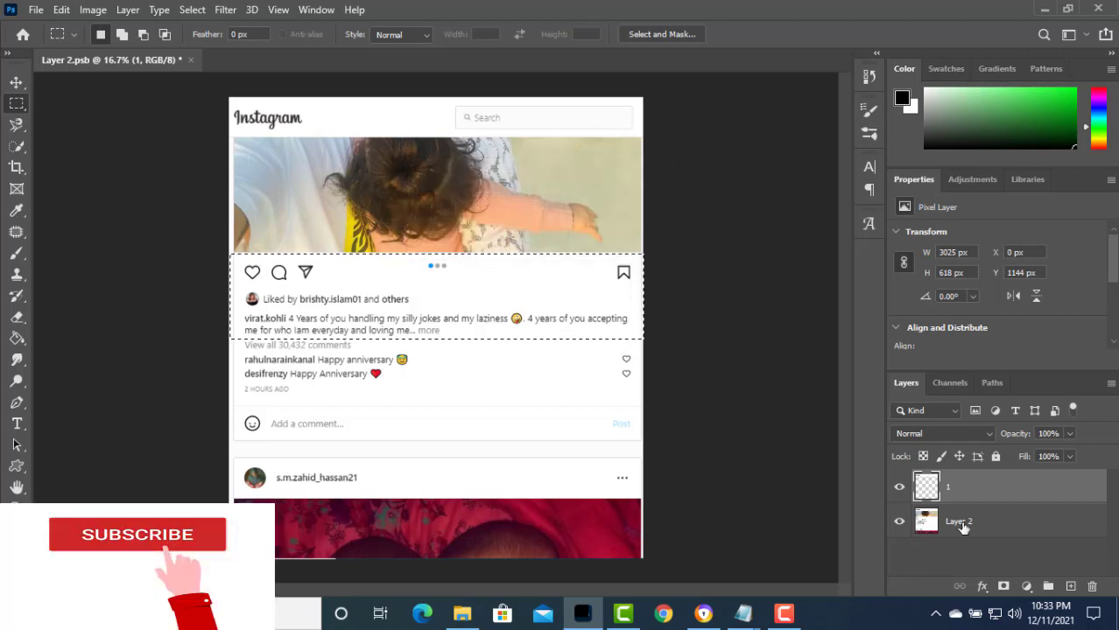
pyautogui.click(966, 525)
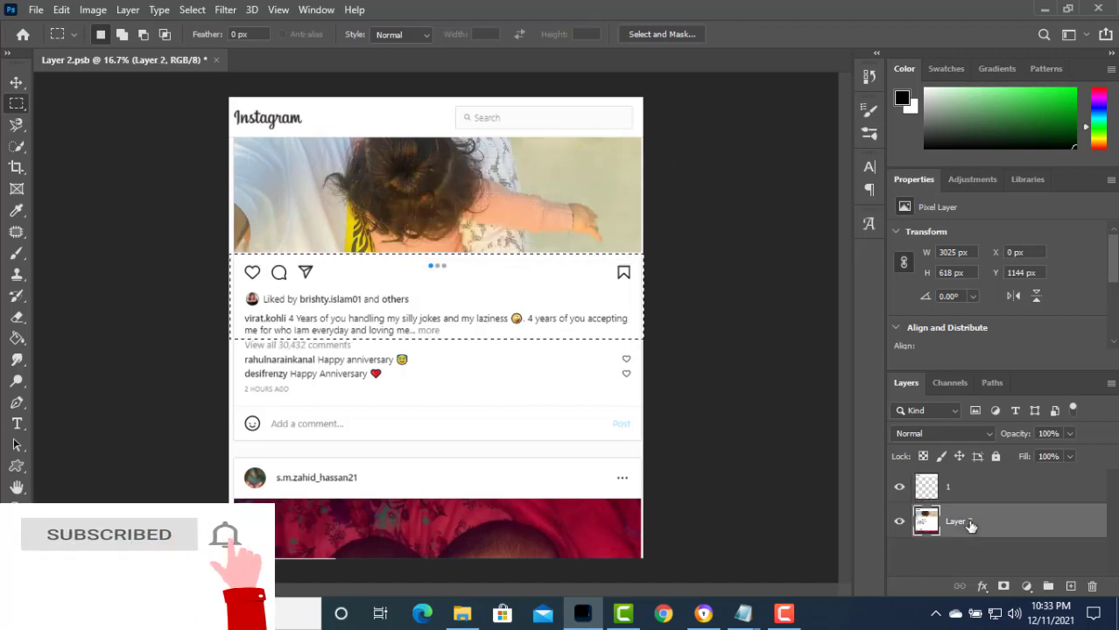
pyautogui.hotkey('ctrl', 'j')
pyautogui.doubleClick(959, 521)
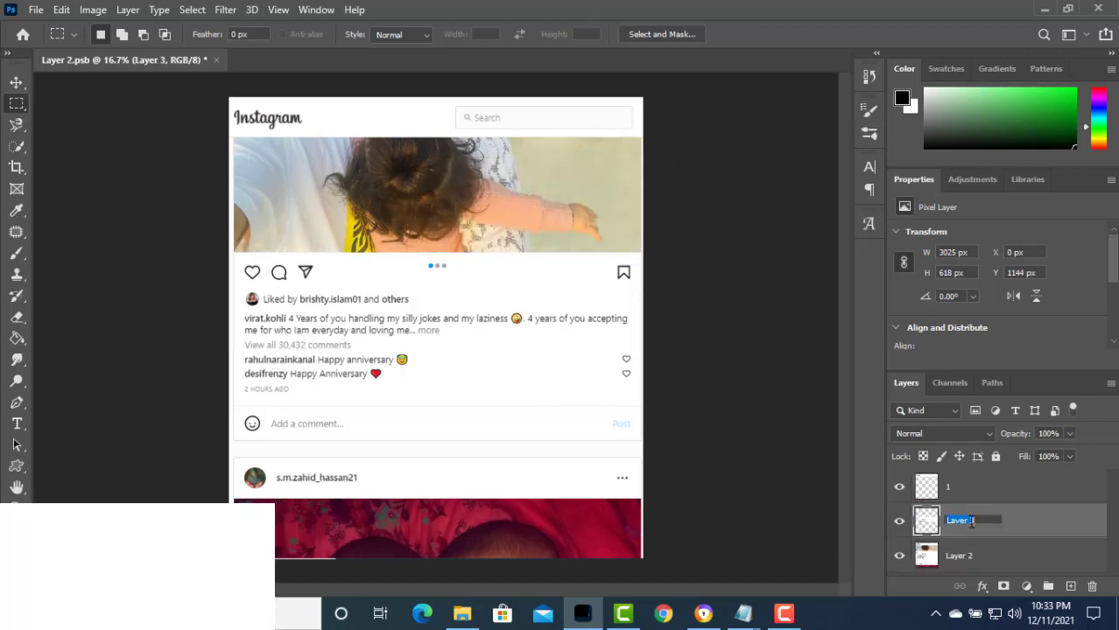
pyautogui.click(962, 555)
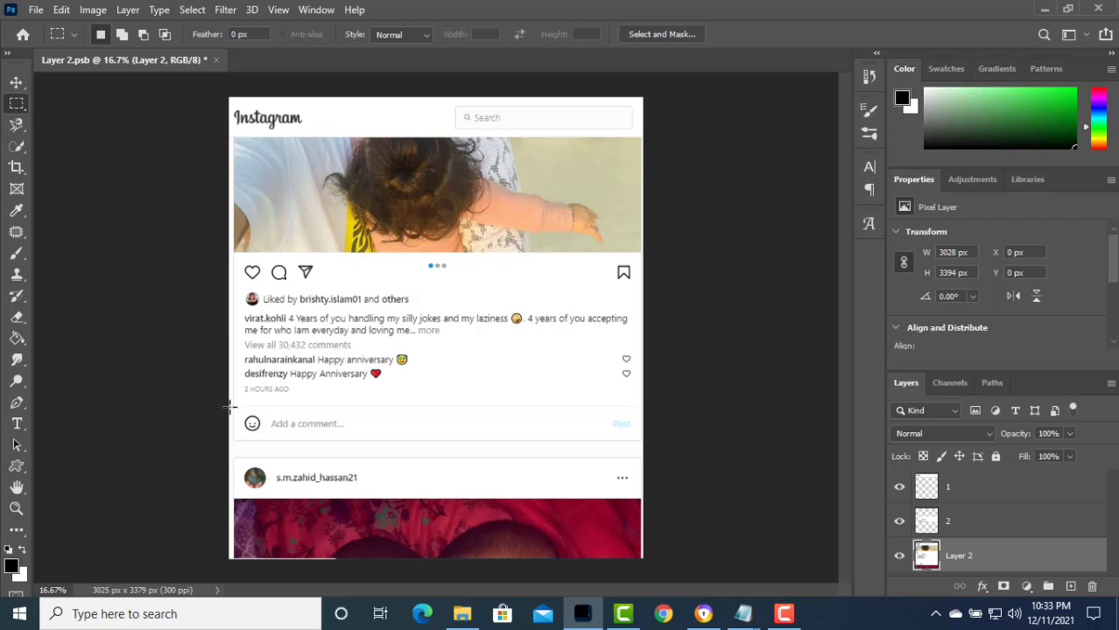
# - Copy the post's comment bar row onto a new layer named 3
pyautogui.moveTo(229, 407); pyautogui.dragTo(648, 444)
pyautogui.hotkey('ctrl', 'j')
pyautogui.write('3')
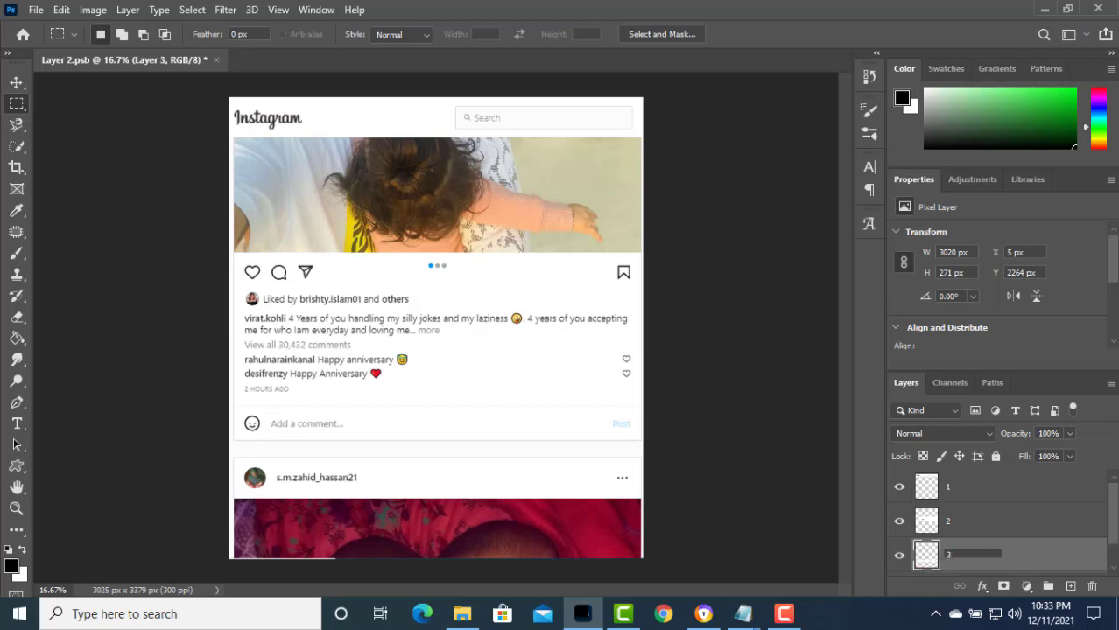
pyautogui.press('Return')
pyautogui.scroll(-1, 993, 519)
# - Copy the second post's username header strip onto a new layer named 4
pyautogui.click(955, 560)
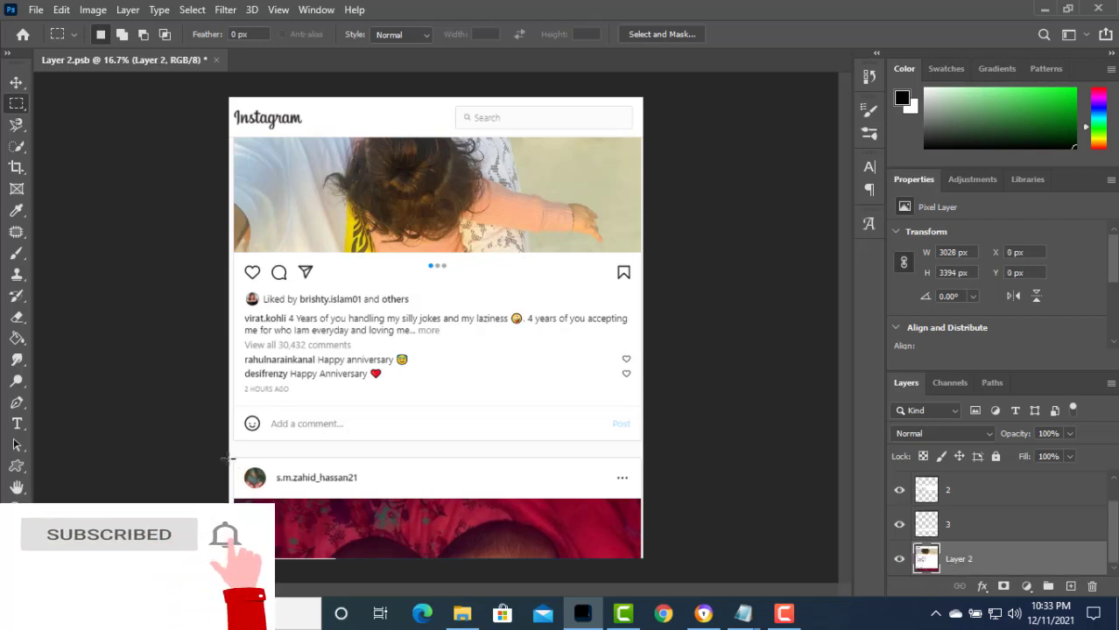
pyautogui.moveTo(228, 457); pyautogui.dragTo(643, 500)
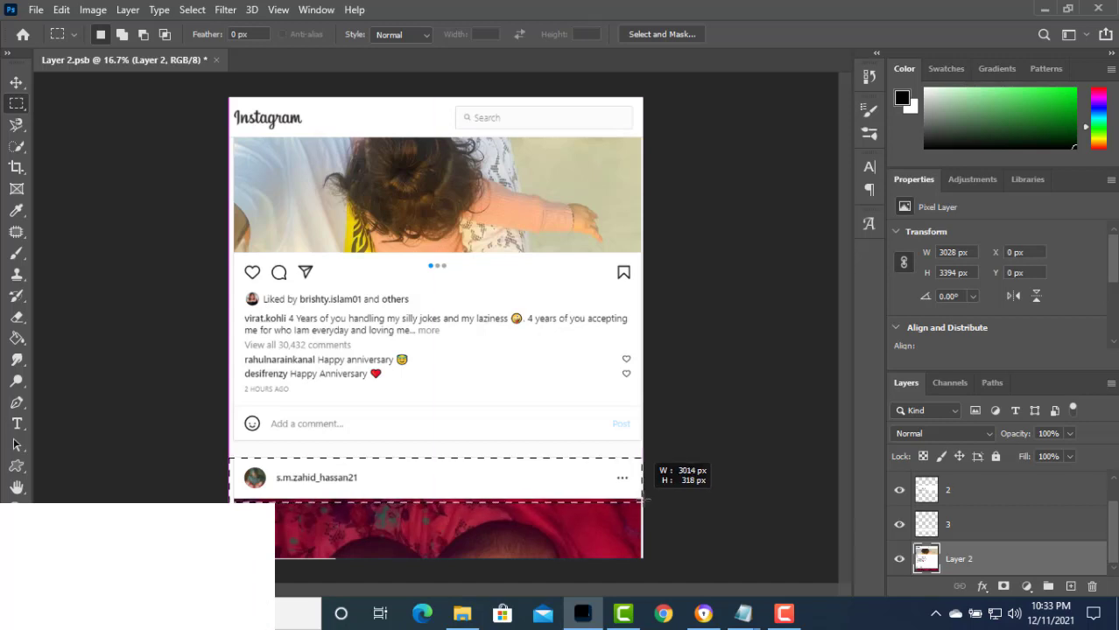
pyautogui.moveTo(643, 500); pyautogui.dragTo(643, 498)
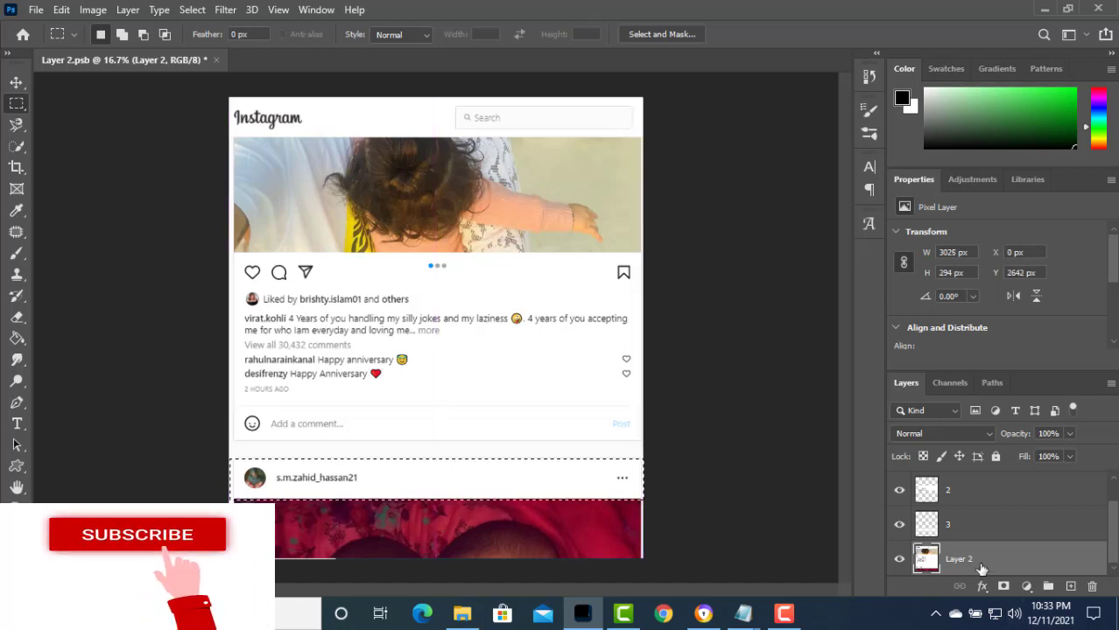
pyautogui.hotkey('ctrl', 'j')
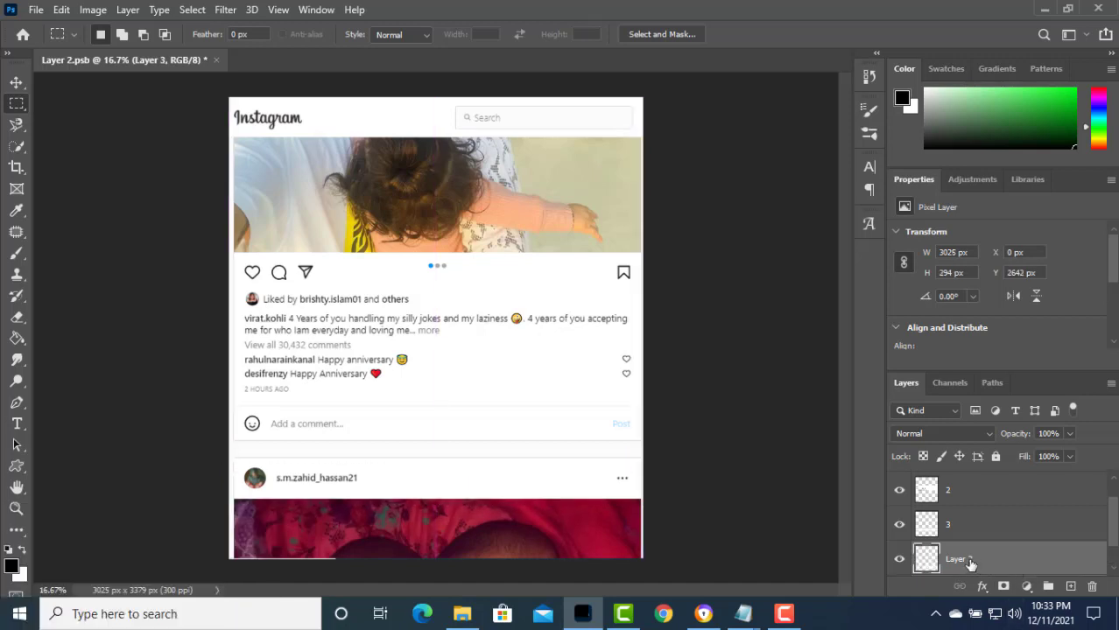
pyautogui.press('Return')
# - Delete the original screenshot layer, Layer 2
pyautogui.scroll(-1, 945, 525)
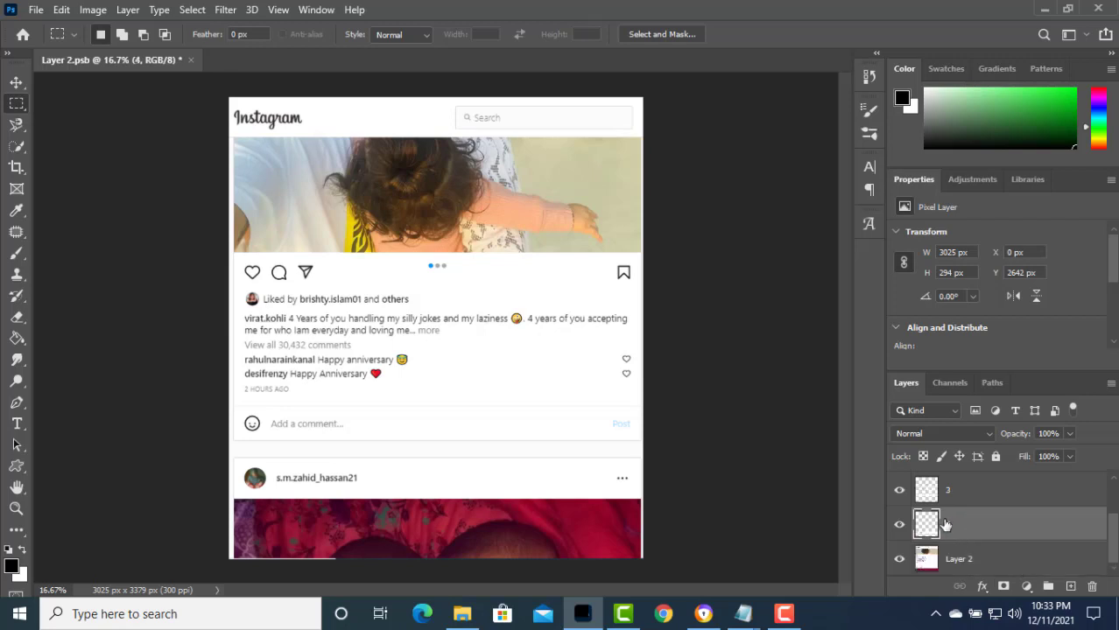
pyautogui.click(966, 566)
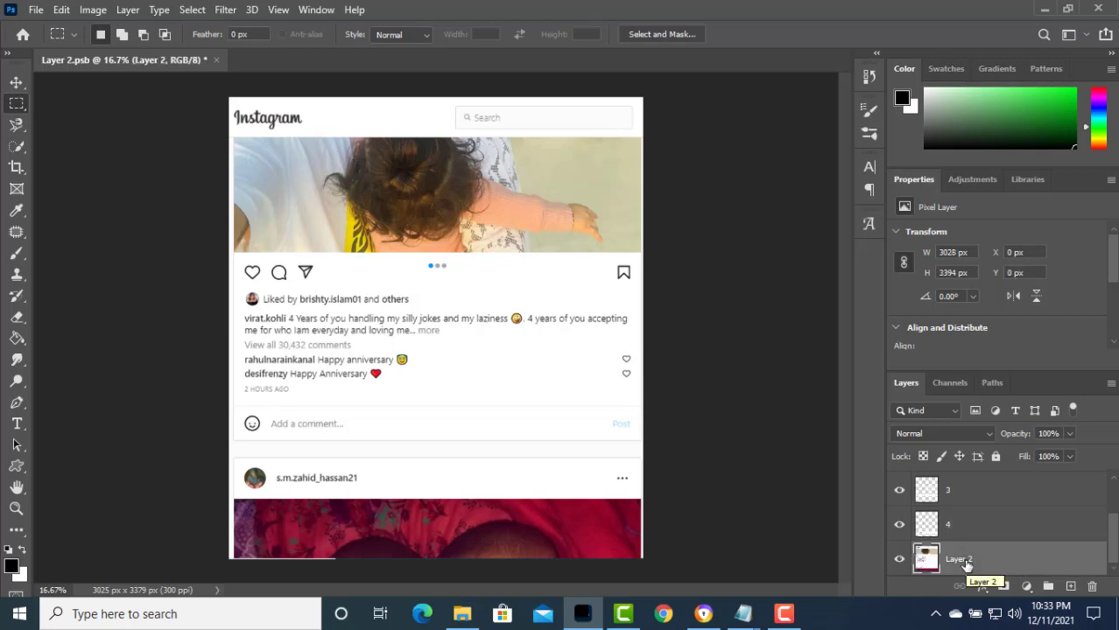
pyautogui.press('Delete')
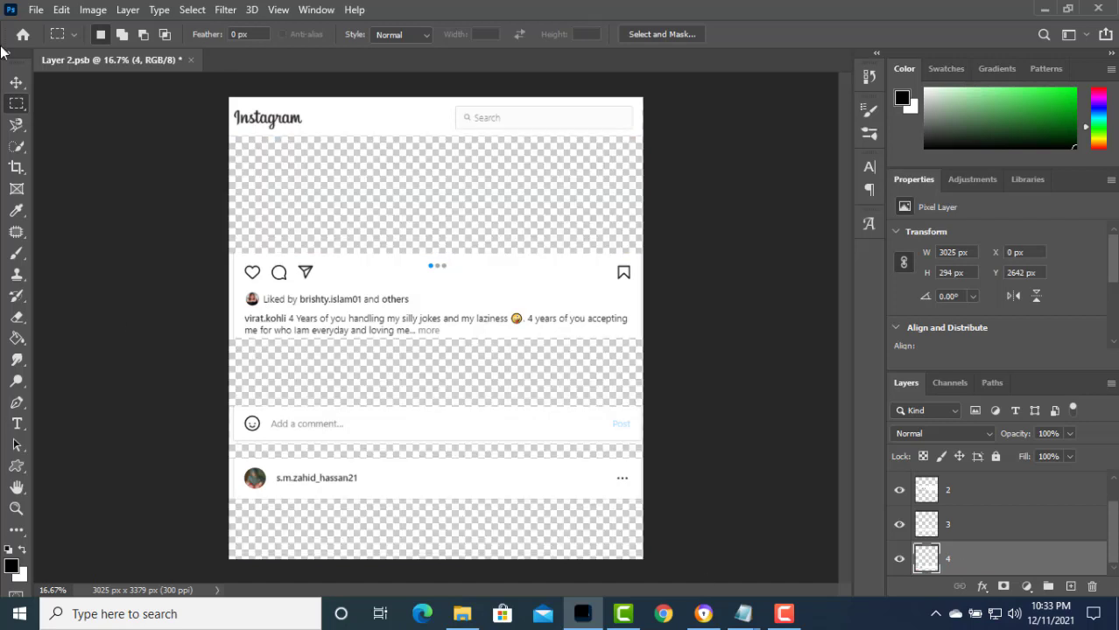
# - Select the top header strip with the Move tool and commit a transform on it
pyautogui.click(12, 83)
pyautogui.click(420, 116)
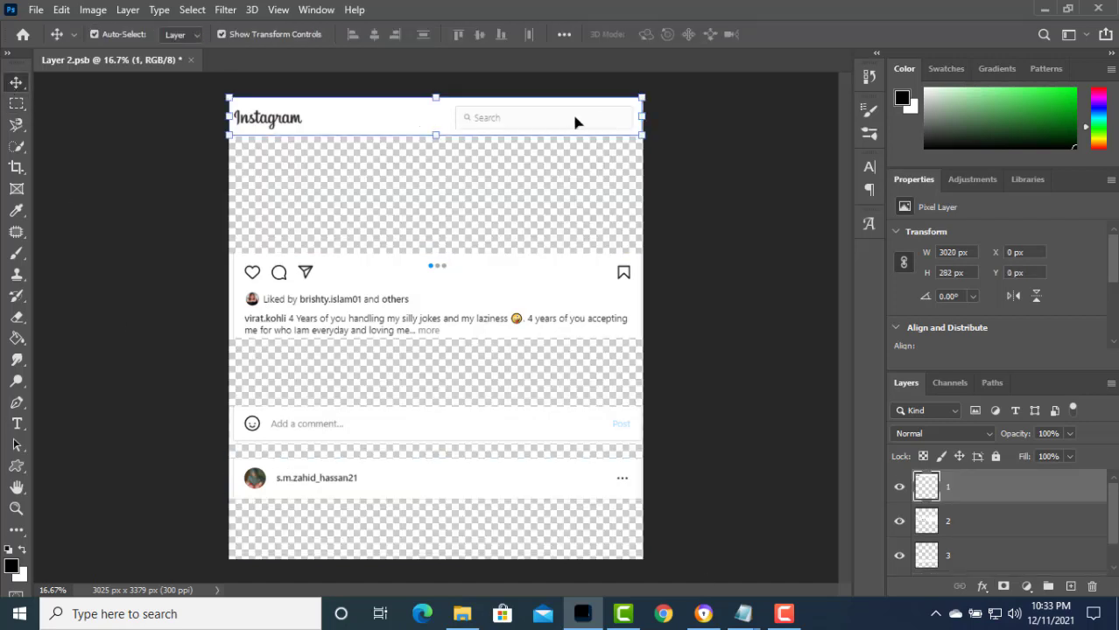
pyautogui.click(640, 116)
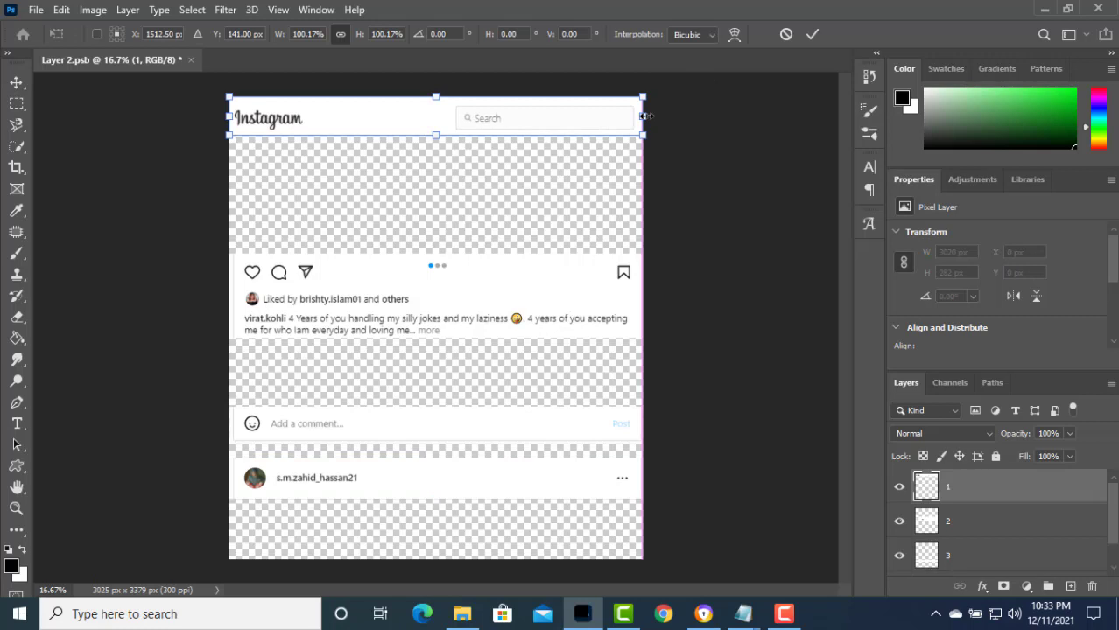
pyautogui.press('Return')
pyautogui.click(700, 237)
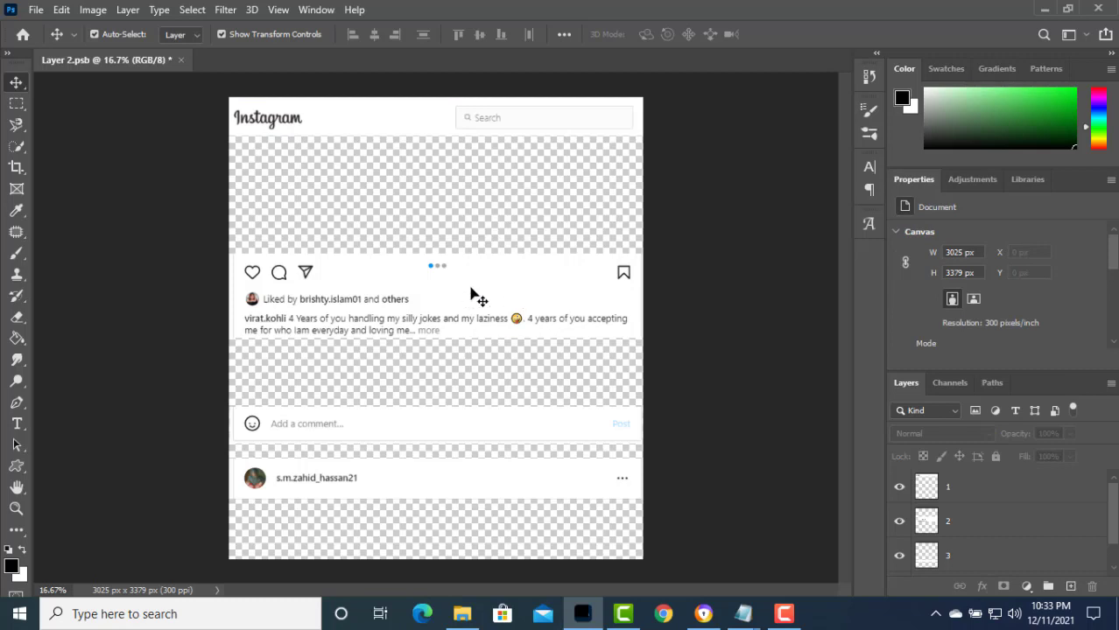
# - Stretch the caption strip past the canvas's left edge and squash its height
pyautogui.moveTo(472, 293); pyautogui.dragTo(470, 289)
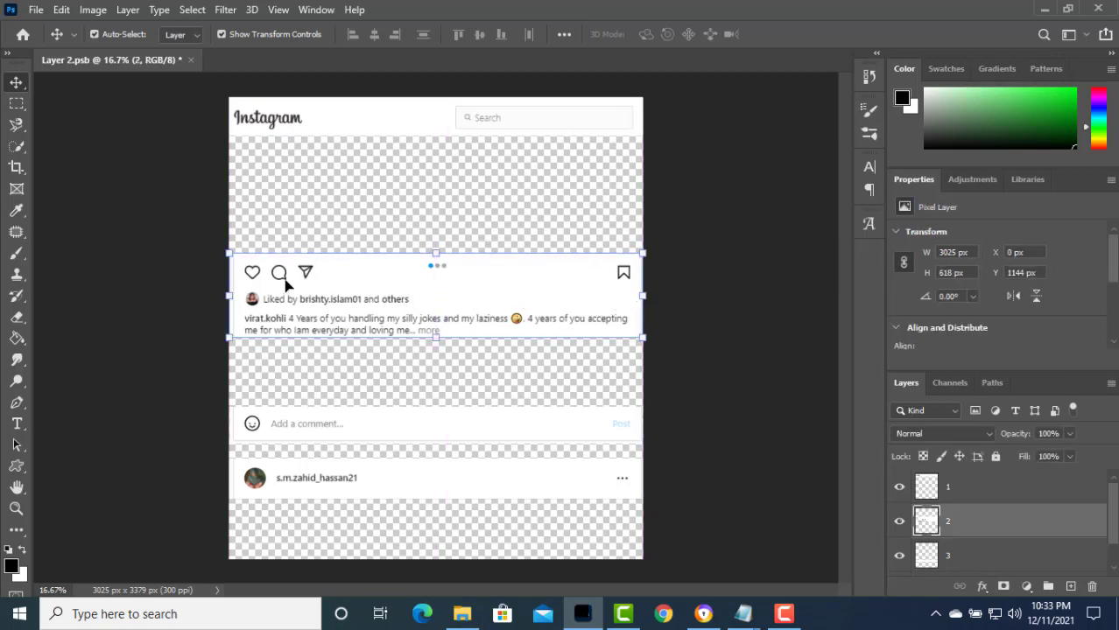
pyautogui.hotkey('ctrl', '+')
pyautogui.hotkey('ctrl', '+')
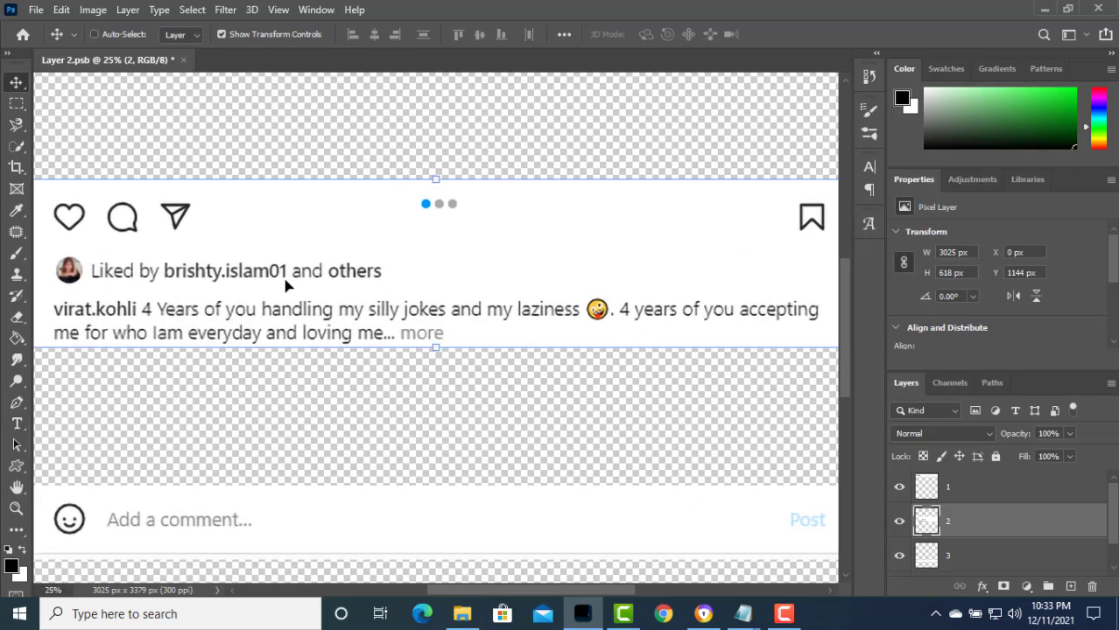
pyautogui.hotkey('ctrl', '+')
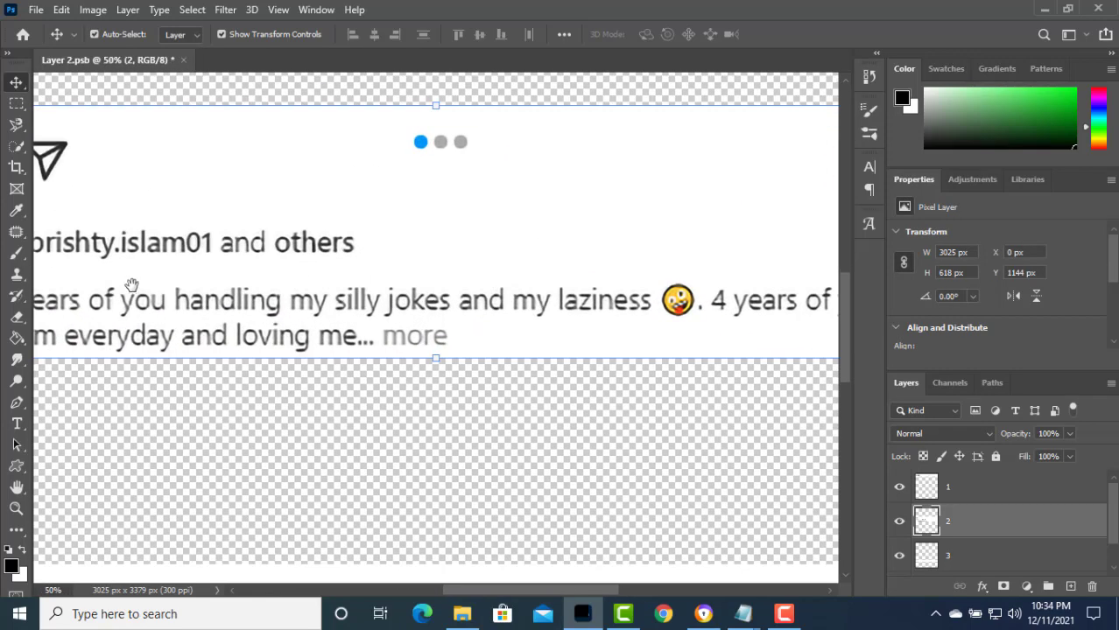
pyautogui.moveTo(132, 284)
pyautogui.mouseDown()
pyautogui.moveTo(372, 379)
pyautogui.moveTo(358, 283)
pyautogui.mouseUp()
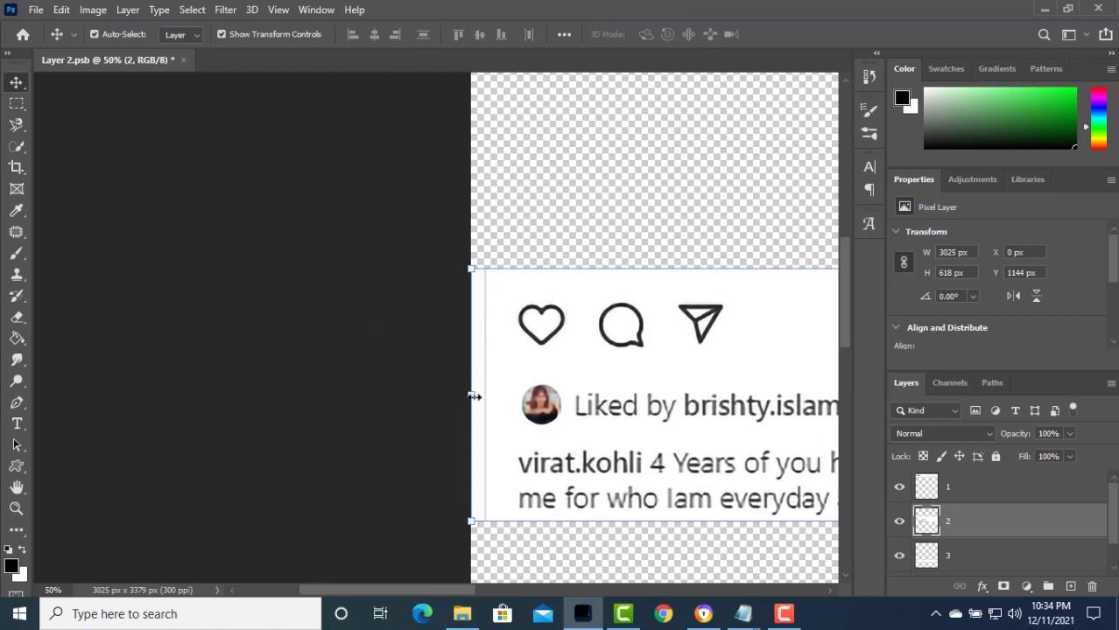
pyautogui.moveTo(473, 396); pyautogui.dragTo(454, 395)
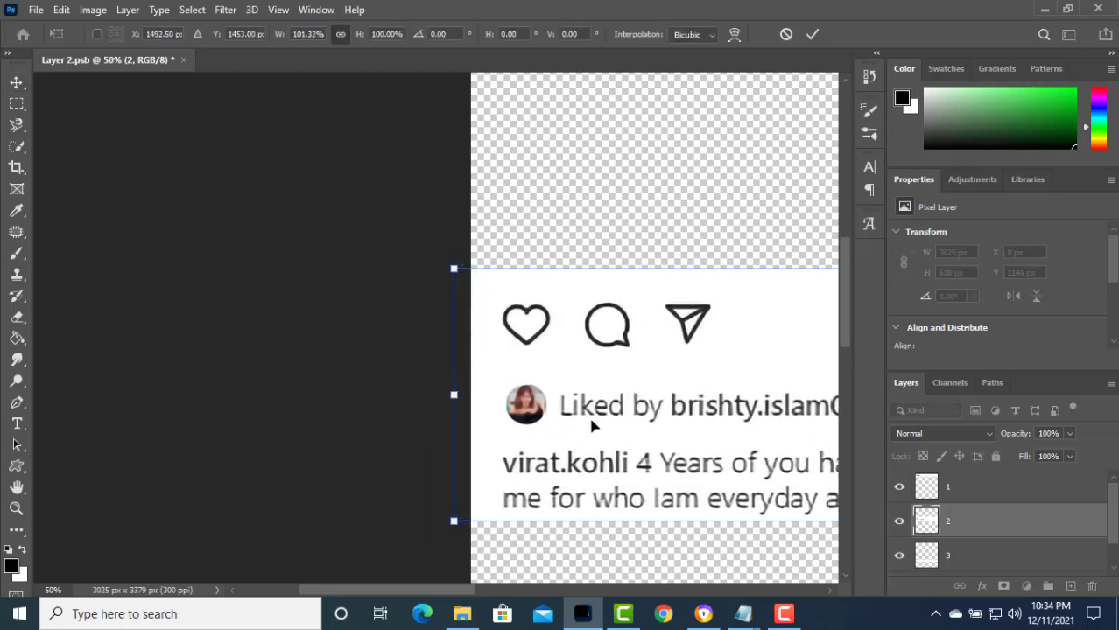
pyautogui.moveTo(667, 265); pyautogui.dragTo(667, 300)
pyautogui.moveTo(599, 523); pyautogui.dragTo(601, 501)
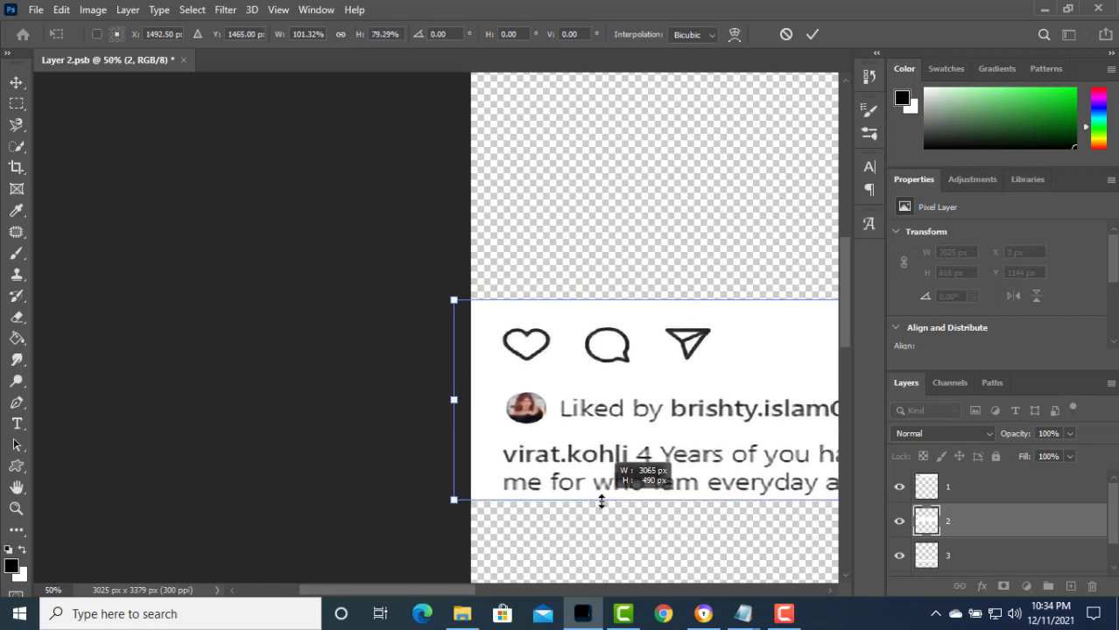
# - Stretch the caption strip past the right edge, finishing at 3089 × 490 px
pyautogui.hscroll(3, 525, 455)
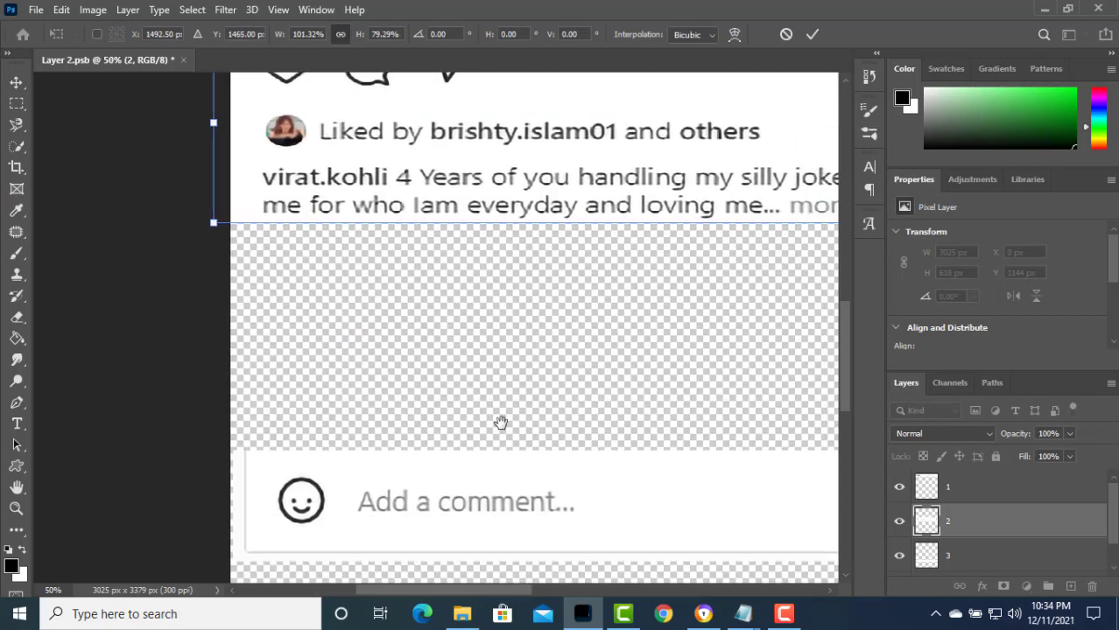
pyautogui.scroll(-3, 567, 383)
pyautogui.scroll(3, 552, 350)
pyautogui.hscroll(5, 543, 333)
pyautogui.hscroll(2, 542, 324)
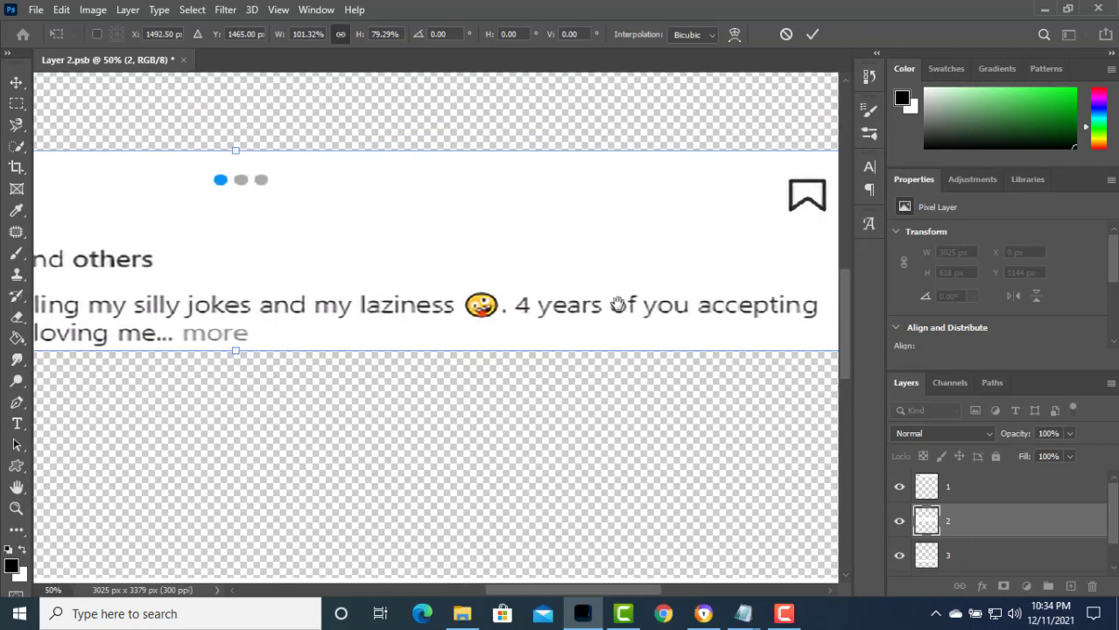
pyautogui.hscroll(2, 562, 302)
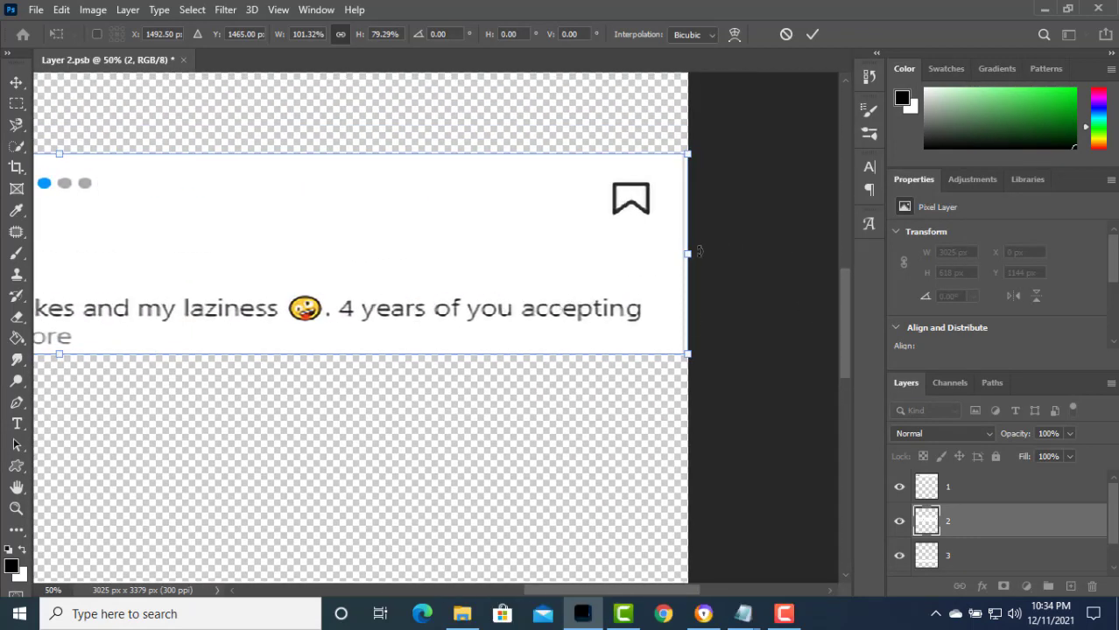
pyautogui.moveTo(688, 254); pyautogui.dragTo(696, 254)
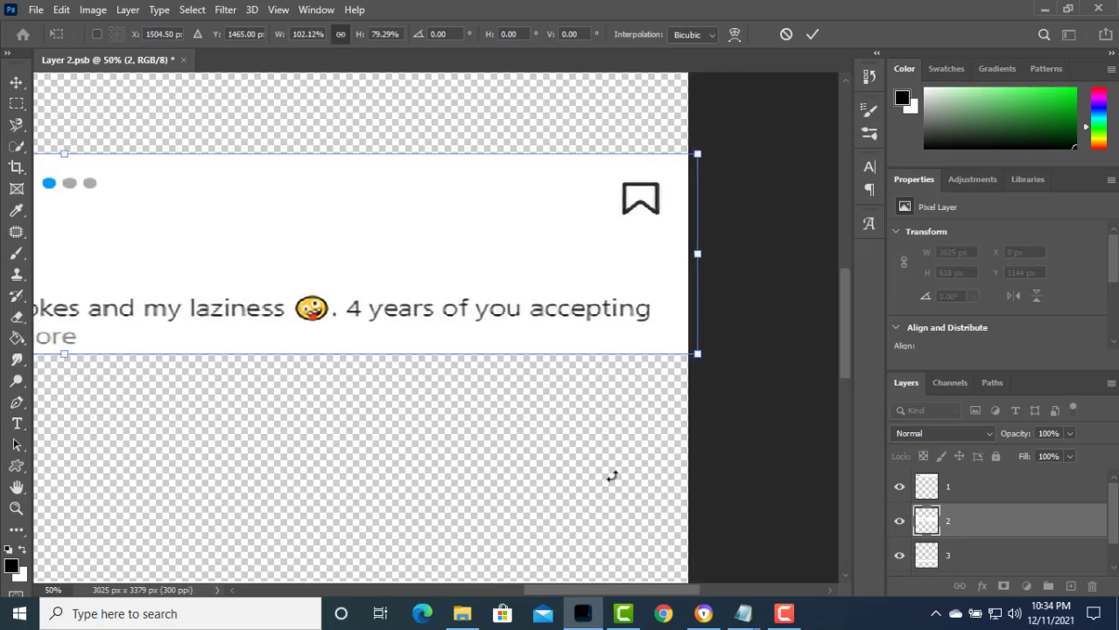
pyautogui.scroll(-1, 611, 475)
pyautogui.scroll(-1, 611, 473)
pyautogui.scroll(-1, 525, 464)
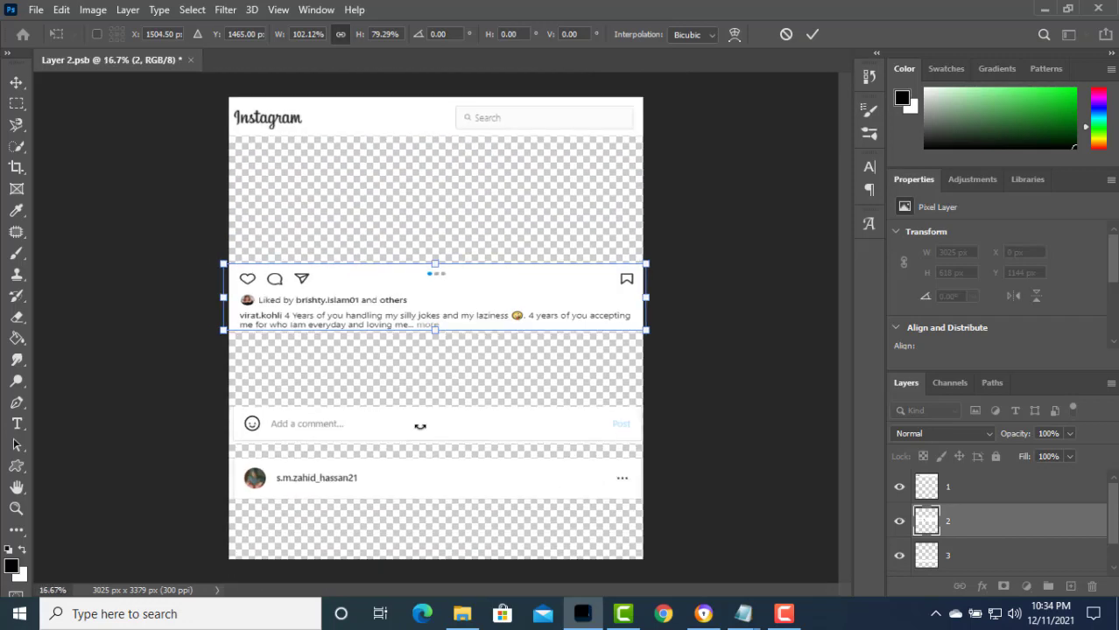
pyautogui.press('Return')
# - Move the comment bar up under the caption strip and widen it slightly
pyautogui.moveTo(435, 429); pyautogui.dragTo(429, 357)
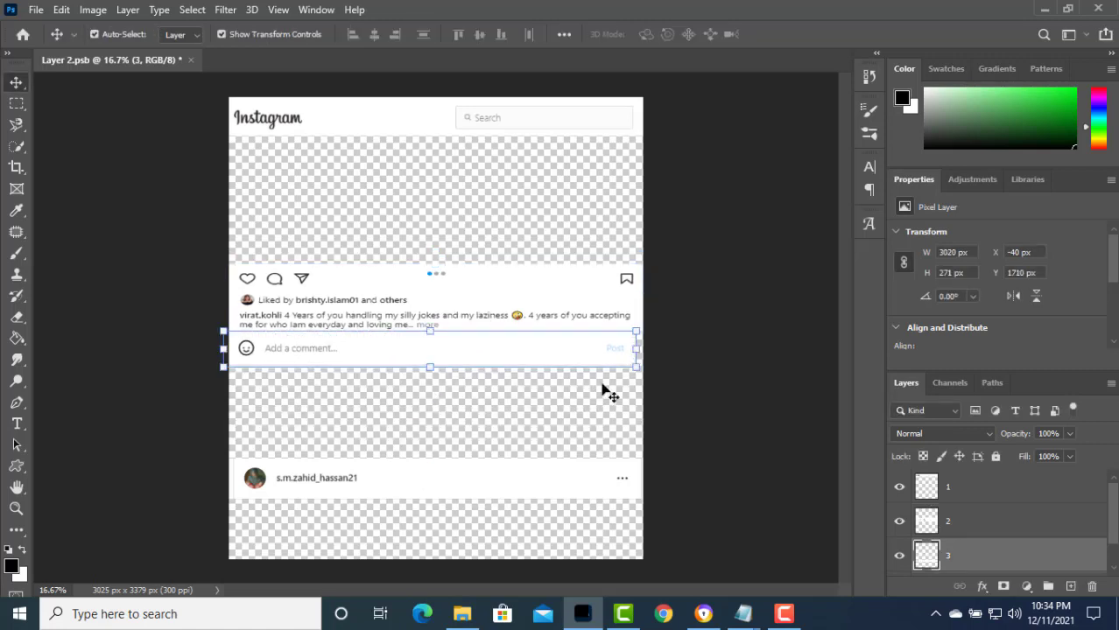
pyautogui.moveTo(633, 348); pyautogui.dragTo(643, 349)
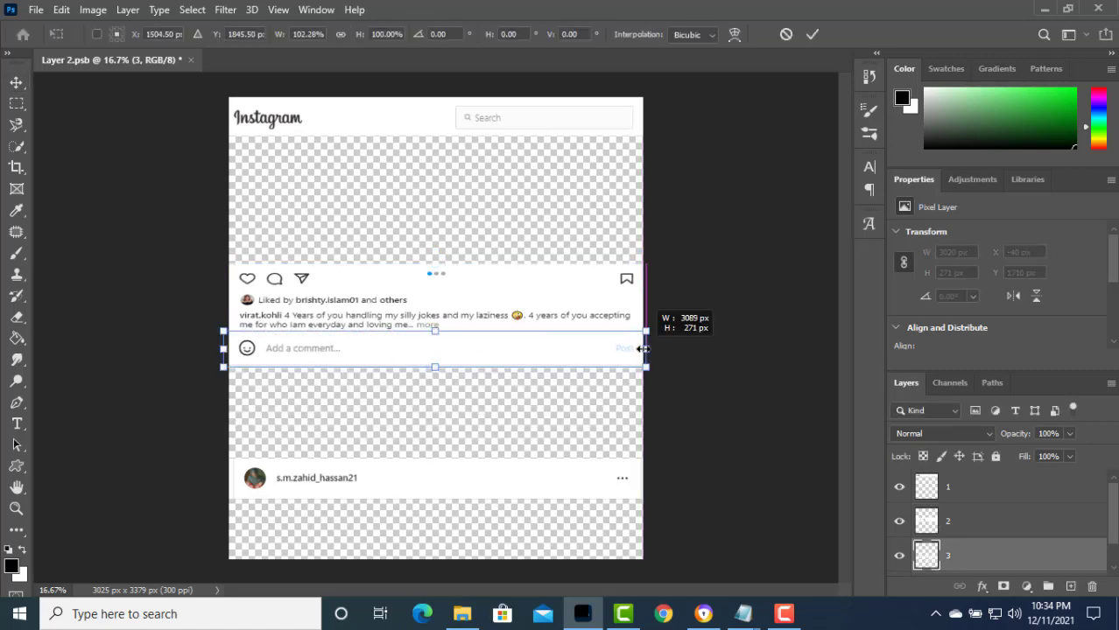
pyautogui.write('150')
pyautogui.press('Return')
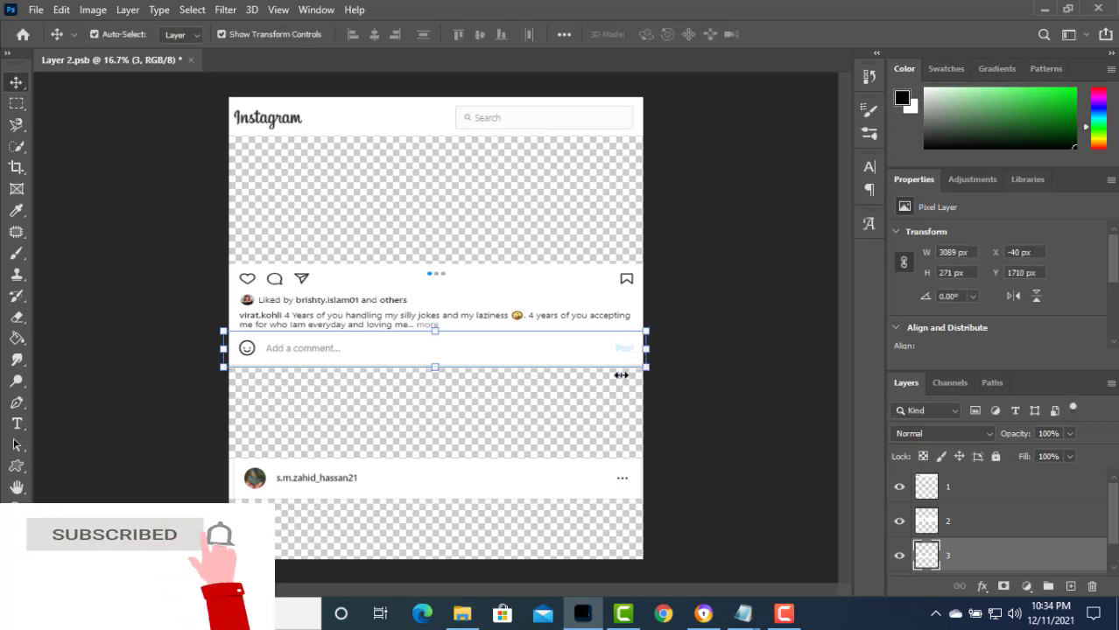
pyautogui.click(685, 425)
pyautogui.click(473, 350)
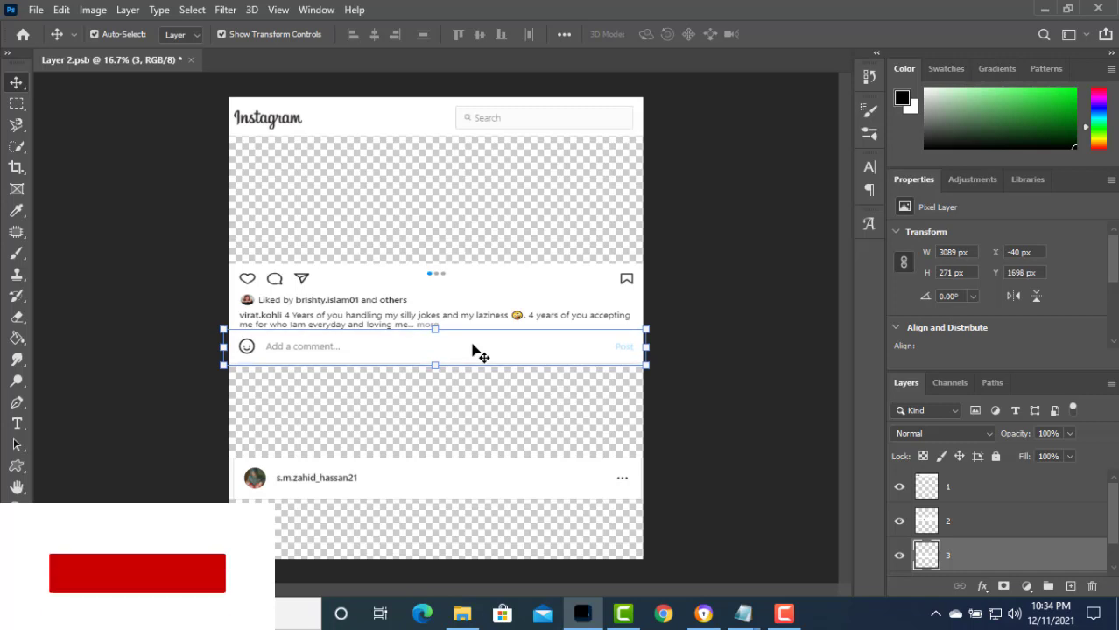
pyautogui.click(478, 413)
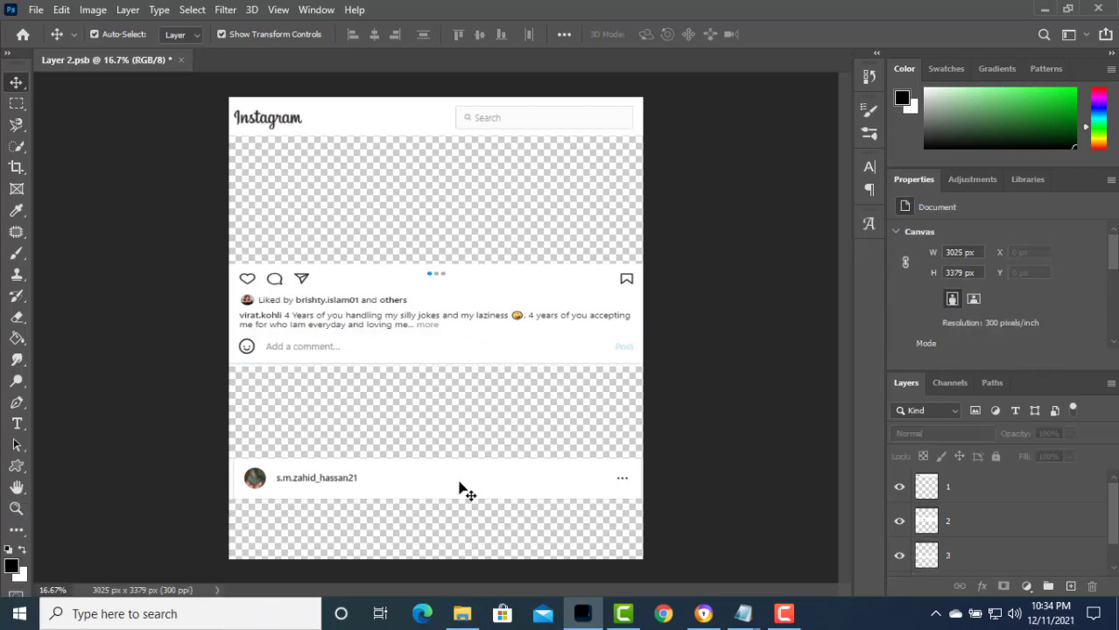
# - Move the layer 4 profile strip up and snap it flush beneath the comment bar
pyautogui.moveTo(458, 488); pyautogui.dragTo(456, 398)
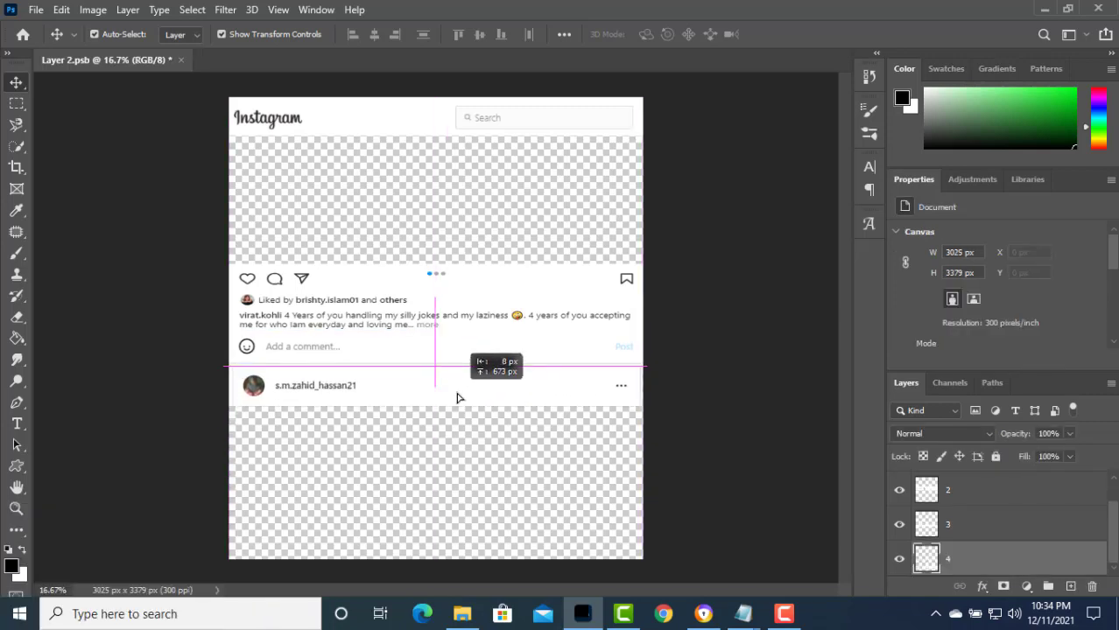
pyautogui.hotkey('ctrl', '+')
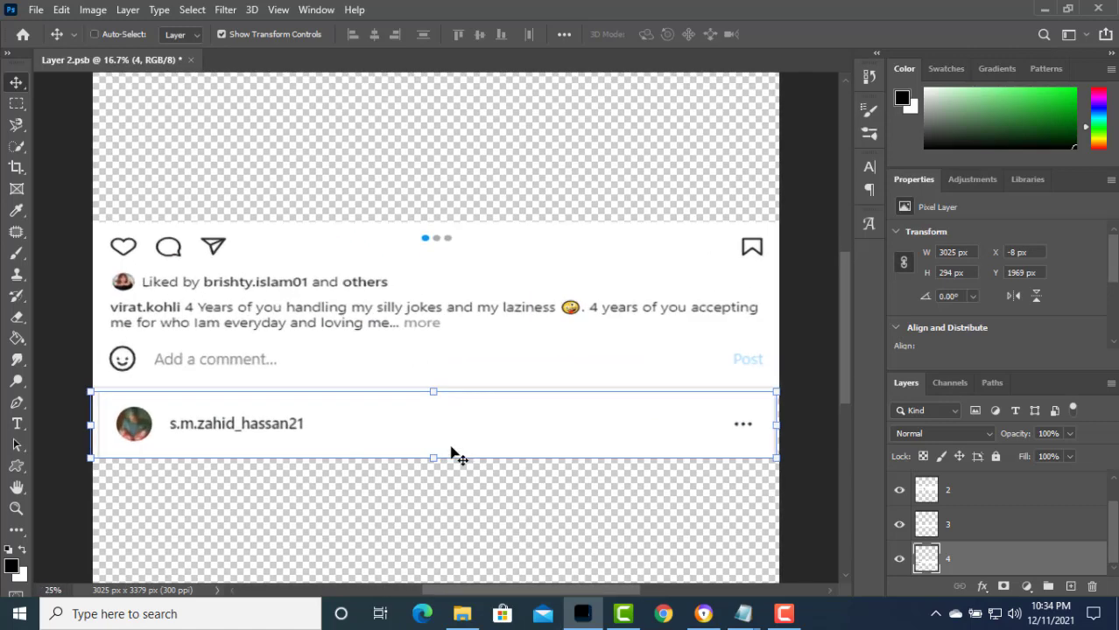
pyautogui.hotkey('ctrl', '+')
pyautogui.hotkey('ctrl', '+')
pyautogui.moveTo(359, 563)
pyautogui.mouseDown()
pyautogui.moveTo(692, 512)
pyautogui.moveTo(672, 515)
pyautogui.mouseUp()
pyautogui.moveTo(190, 454); pyautogui.dragTo(177, 444)
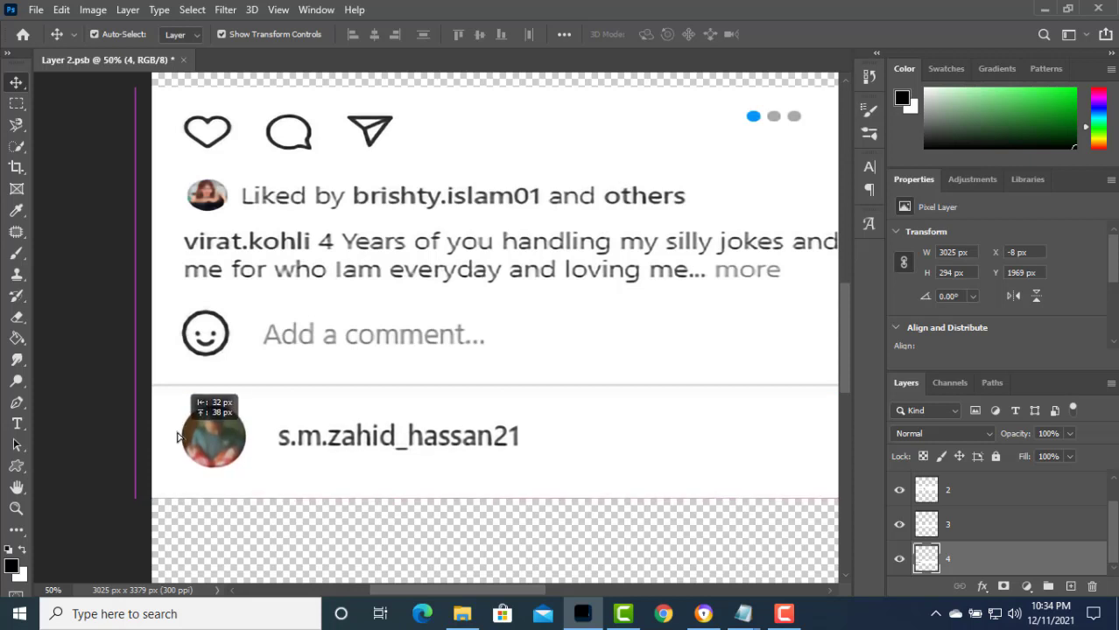
pyautogui.moveTo(177, 442); pyautogui.dragTo(170, 452)
# - Widen the profile strip to the right to 3089 × 294 px
pyautogui.moveTo(411, 541); pyautogui.dragTo(332, 507)
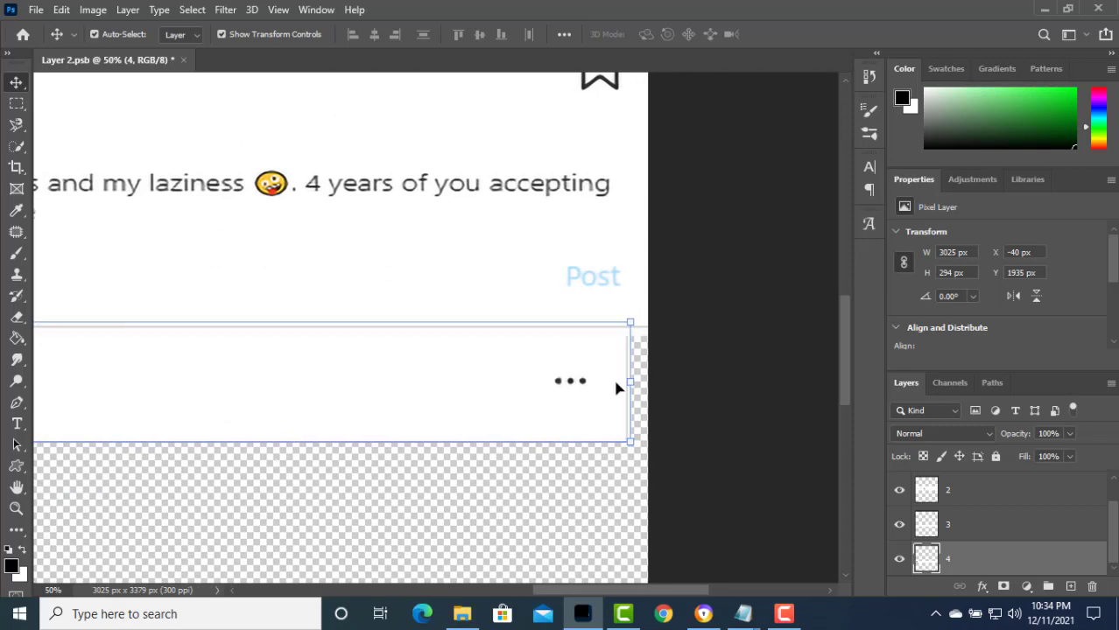
pyautogui.moveTo(629, 383); pyautogui.dragTo(641, 384)
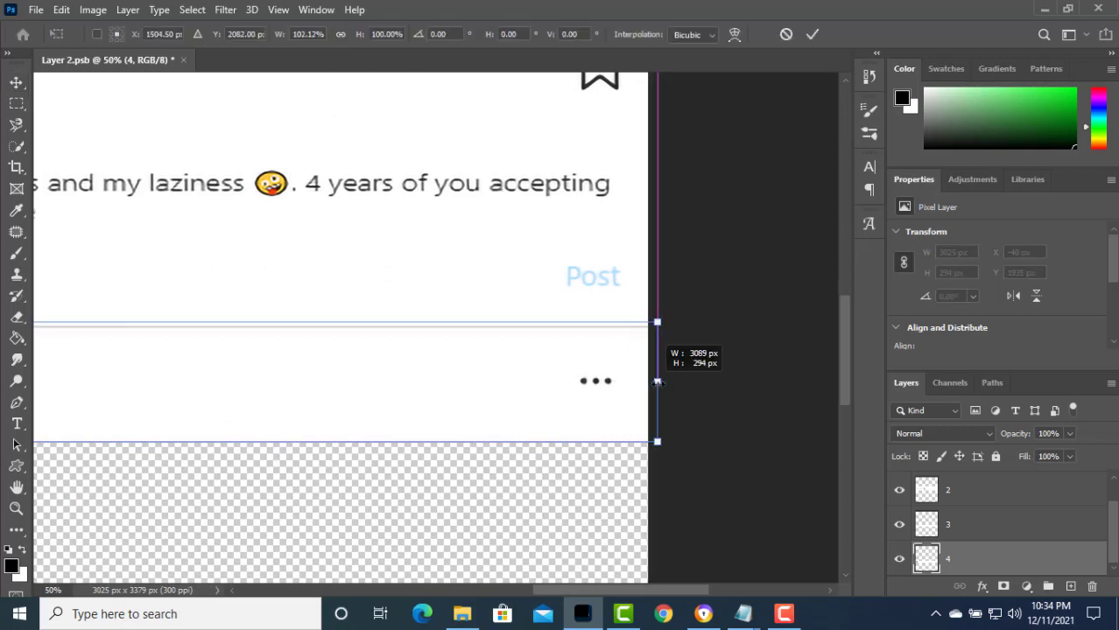
pyautogui.moveTo(656, 381); pyautogui.dragTo(656, 381)
pyautogui.press('Return')
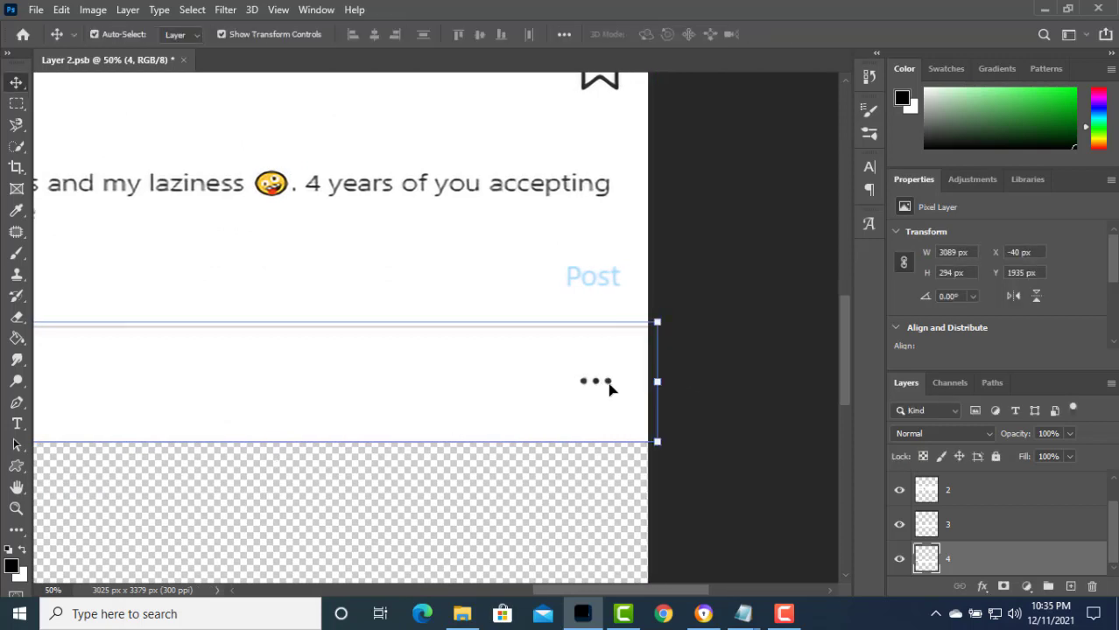
pyautogui.hotkey('ctrl', '-')
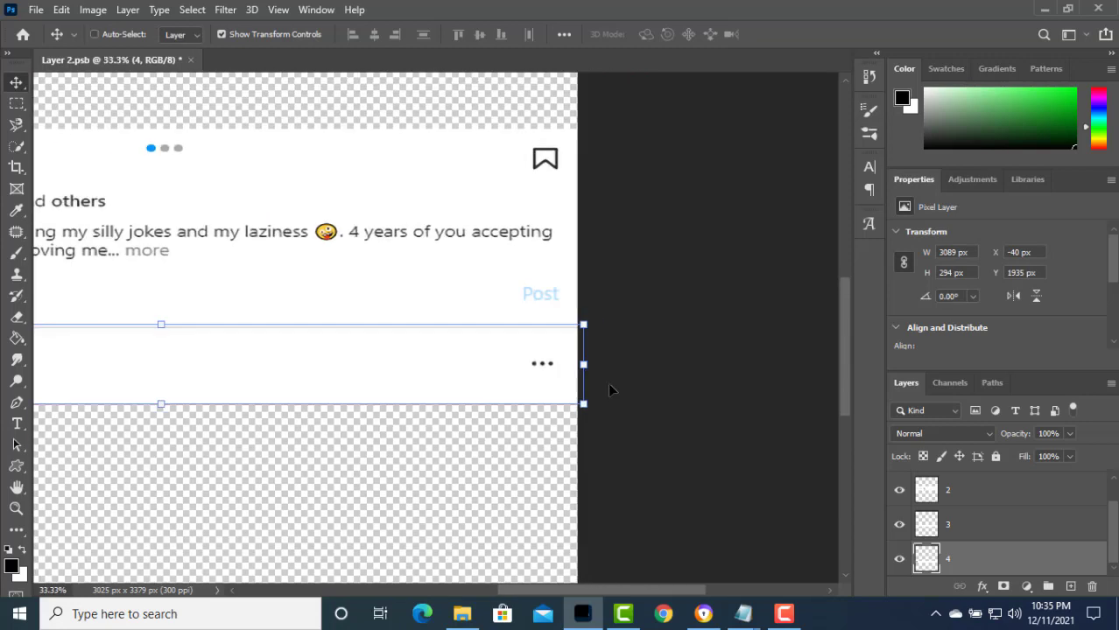
pyautogui.hotkey('ctrl', '-')
pyautogui.hotkey('ctrl', '-')
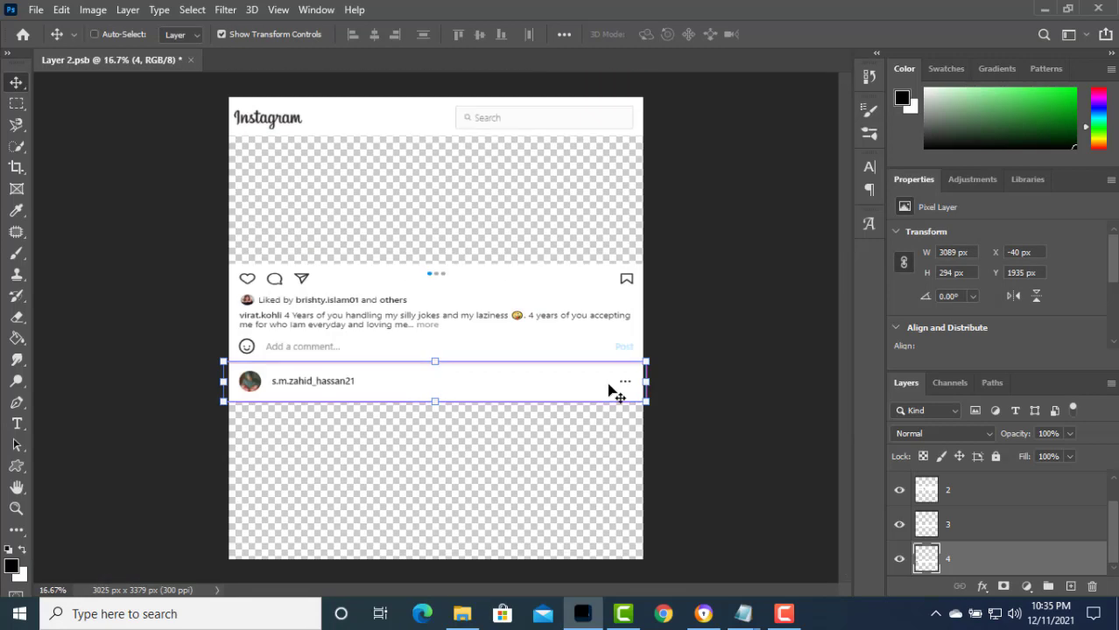
pyautogui.click(733, 448)
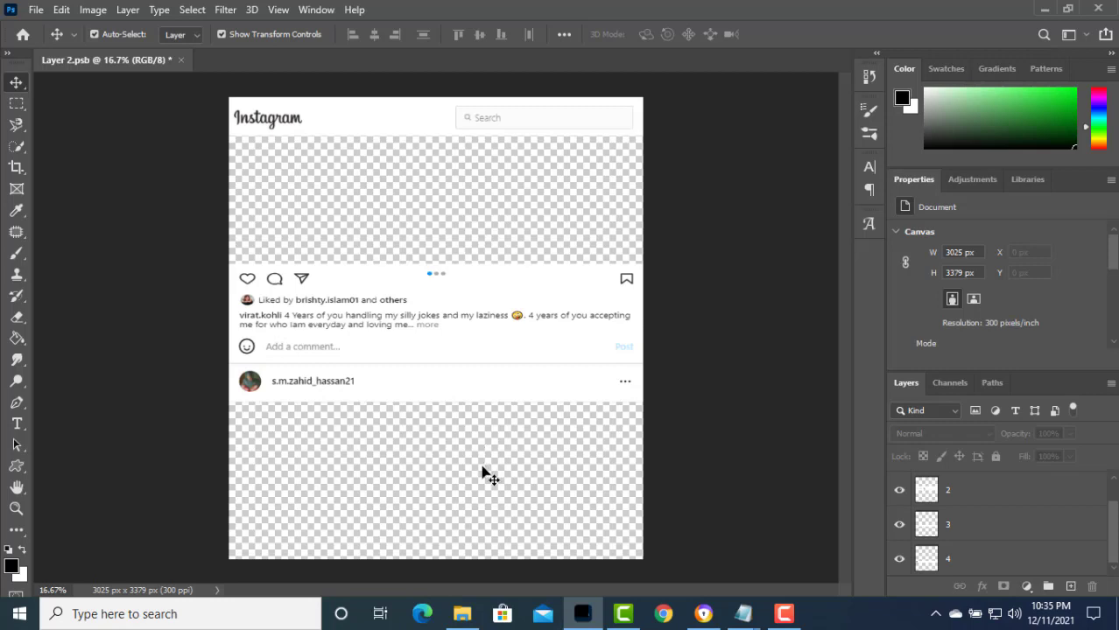
# - Align the strips to the canvas top, group them into Group 1, and narrow the group
pyautogui.moveTo(482, 472); pyautogui.dragTo(455, 109)
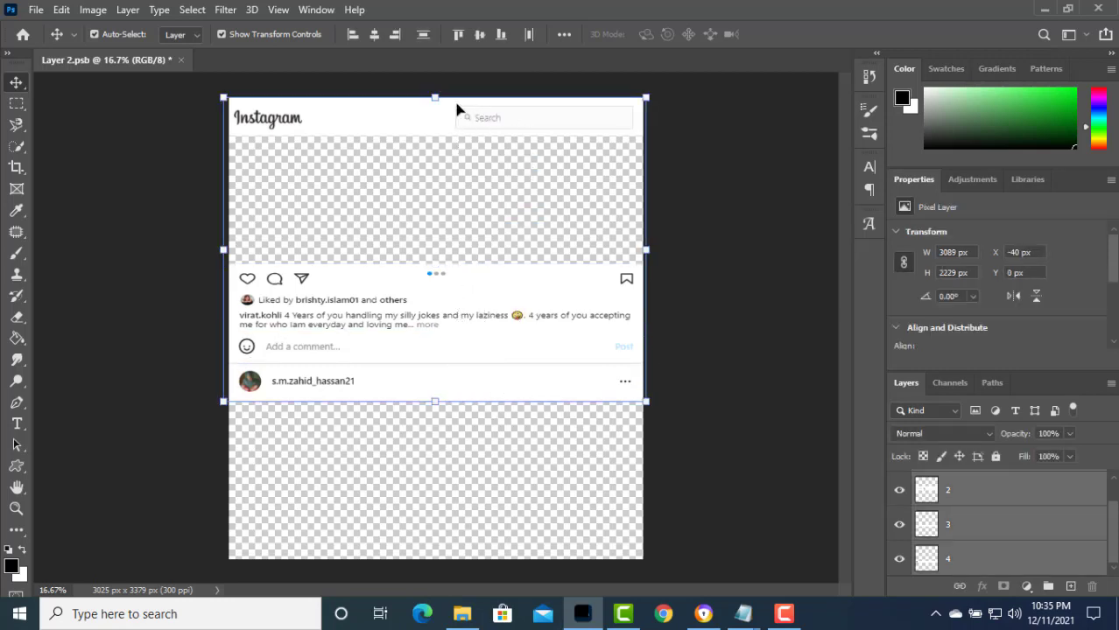
pyautogui.press('ctrl')
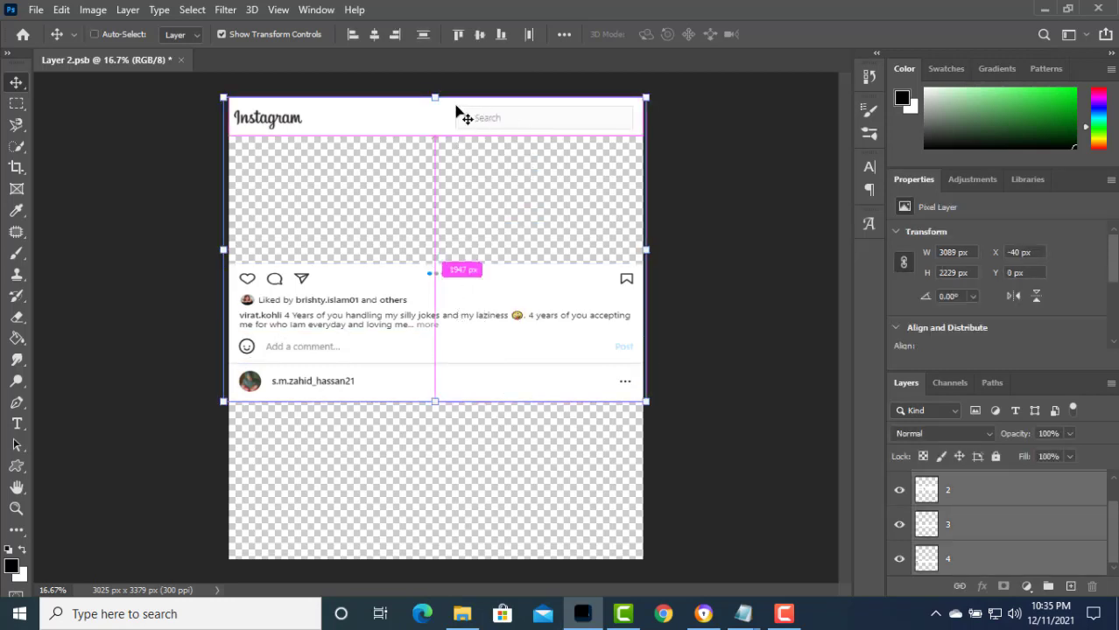
pyautogui.hotkey('ctrl', 'g')
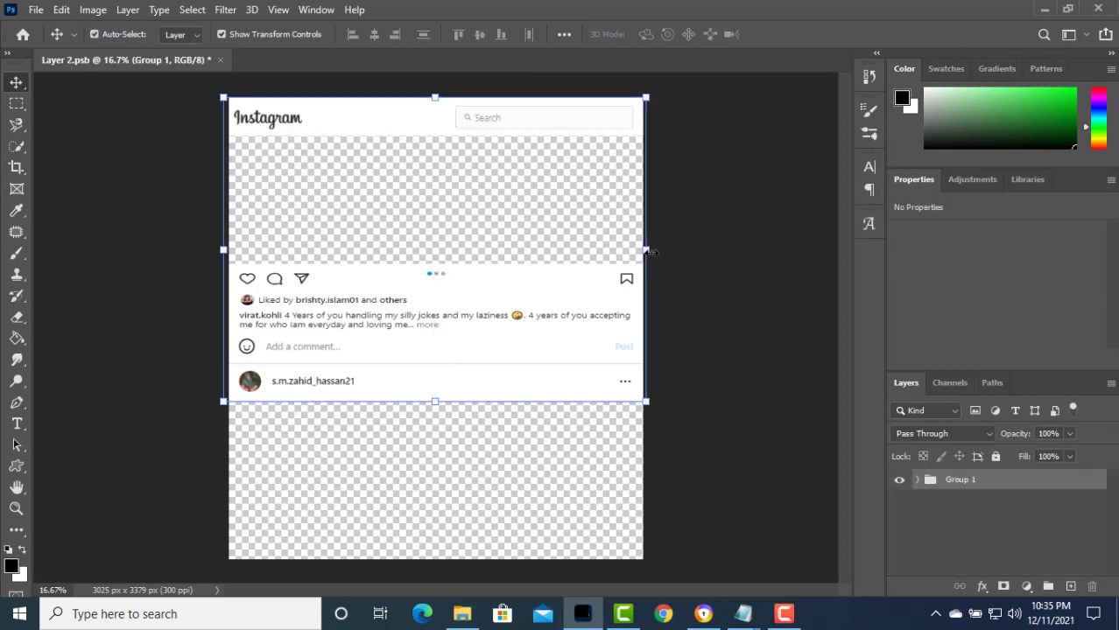
pyautogui.moveTo(645, 253)
pyautogui.mouseDown()
pyautogui.moveTo(544, 238)
pyautogui.moveTo(581, 237)
pyautogui.mouseUp()
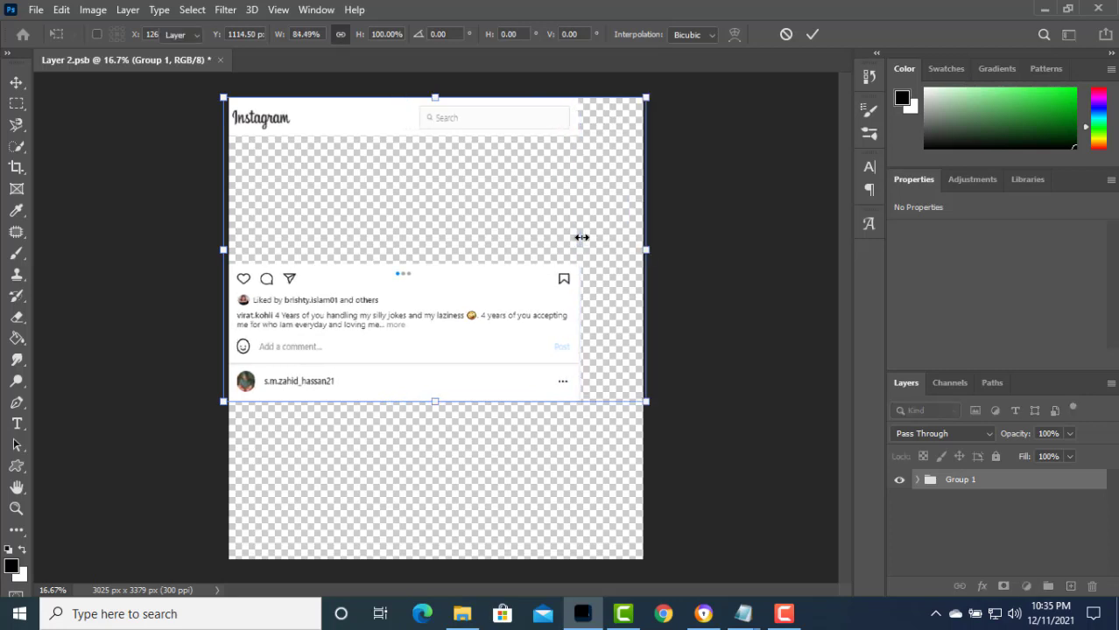
pyautogui.press('Return')
# - Crop the canvas's right edge in to the strips, making it 2530 × 3379 px
pyautogui.click(16, 166)
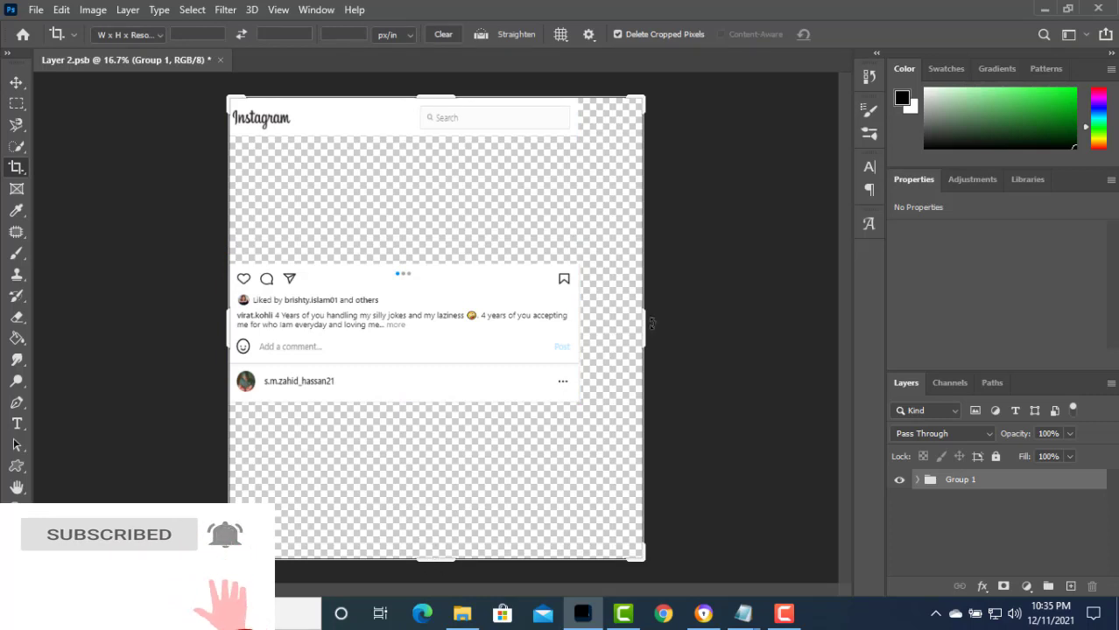
pyautogui.moveTo(636, 330); pyautogui.dragTo(614, 337)
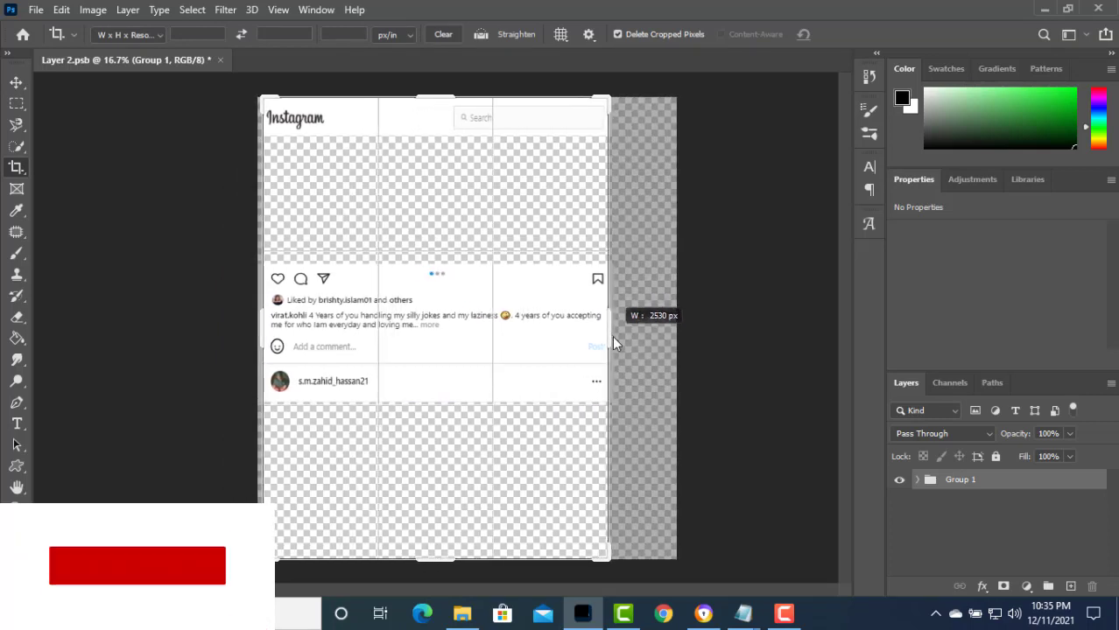
pyautogui.moveTo(614, 337); pyautogui.dragTo(608, 336)
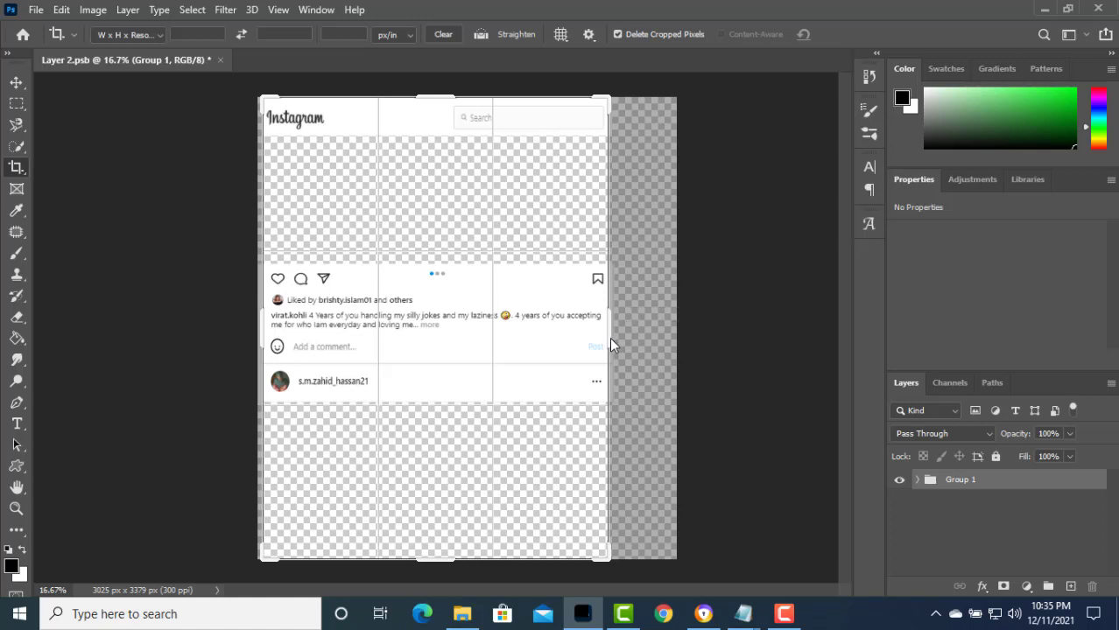
pyautogui.press('Return')
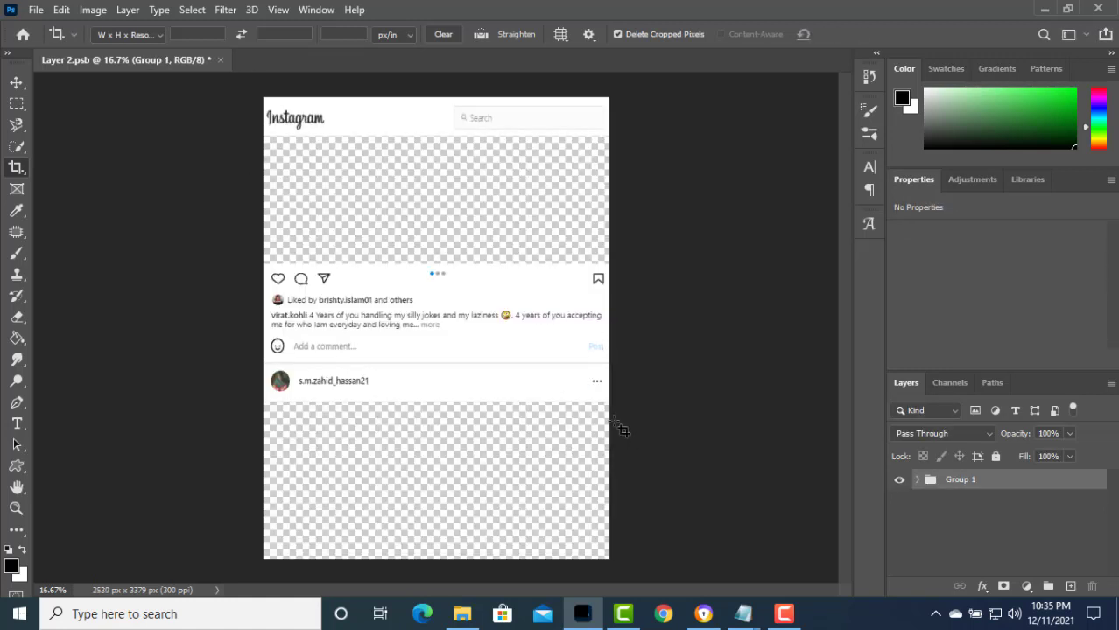
pyautogui.hotkey('ctrl', '+')
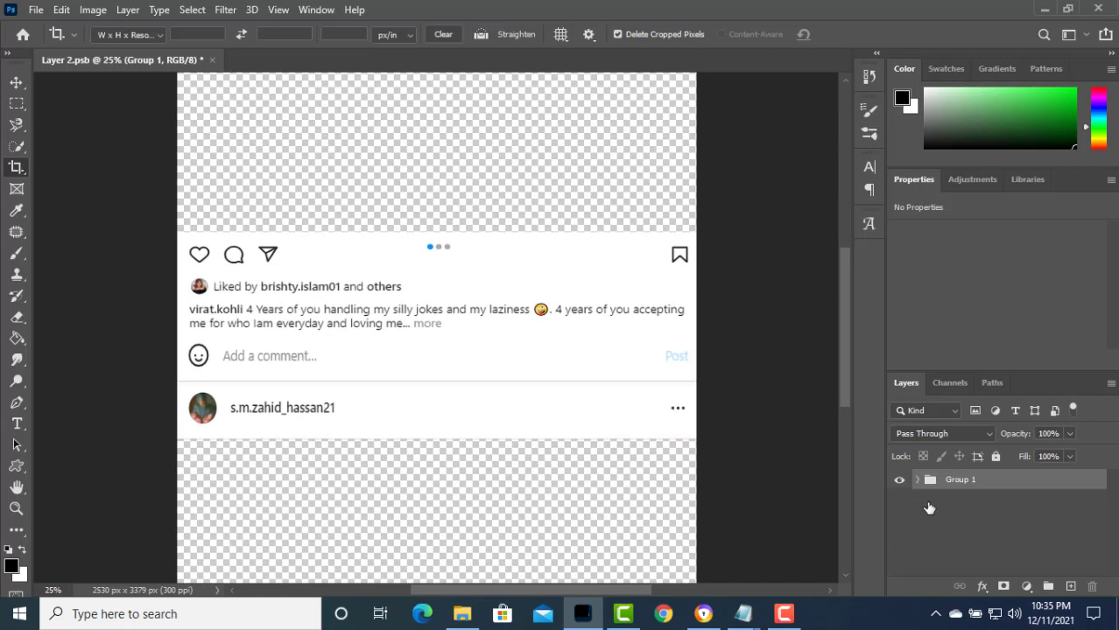
# - Place the balance-g06ec365fa_1920 handstand photo from Downloads above Group 1
pyautogui.click(916, 479)
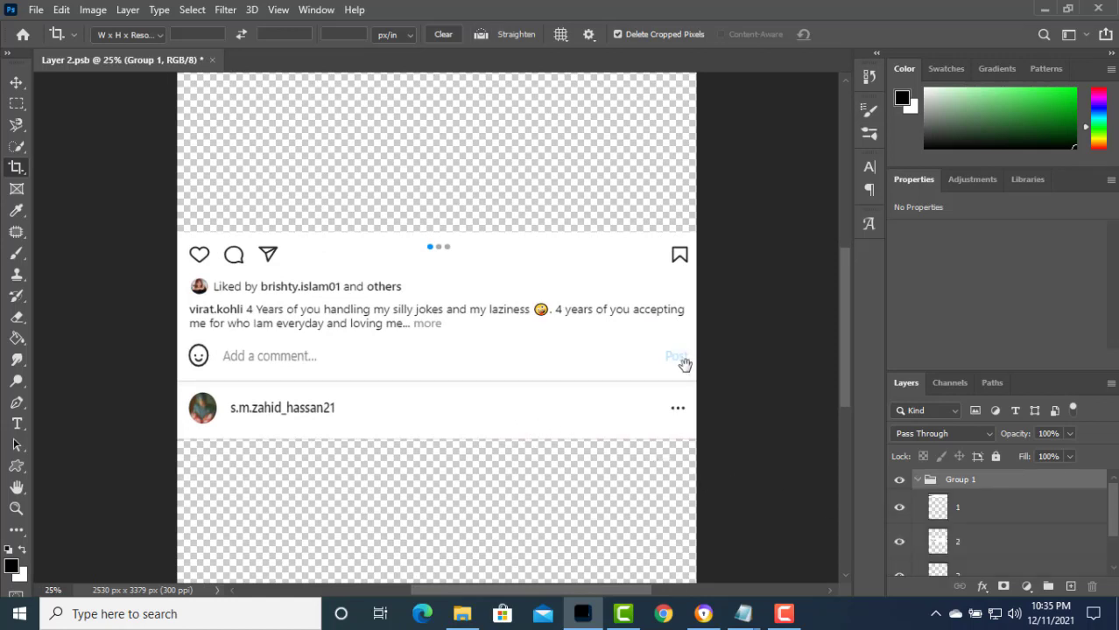
pyautogui.moveTo(683, 364); pyautogui.dragTo(693, 372)
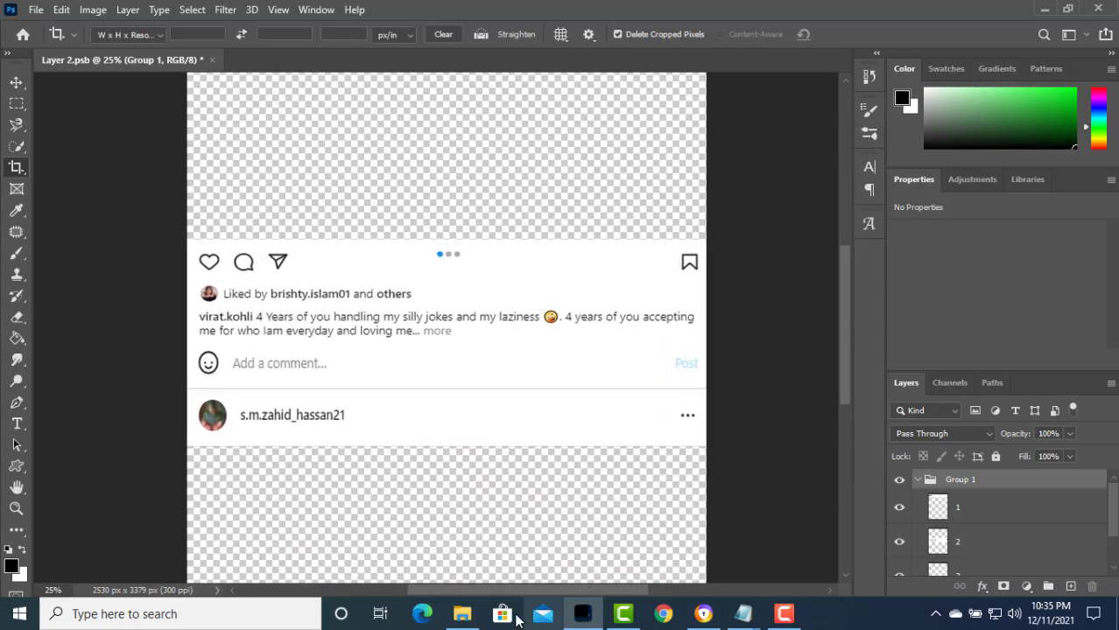
pyautogui.click(462, 613)
pyautogui.click(359, 229)
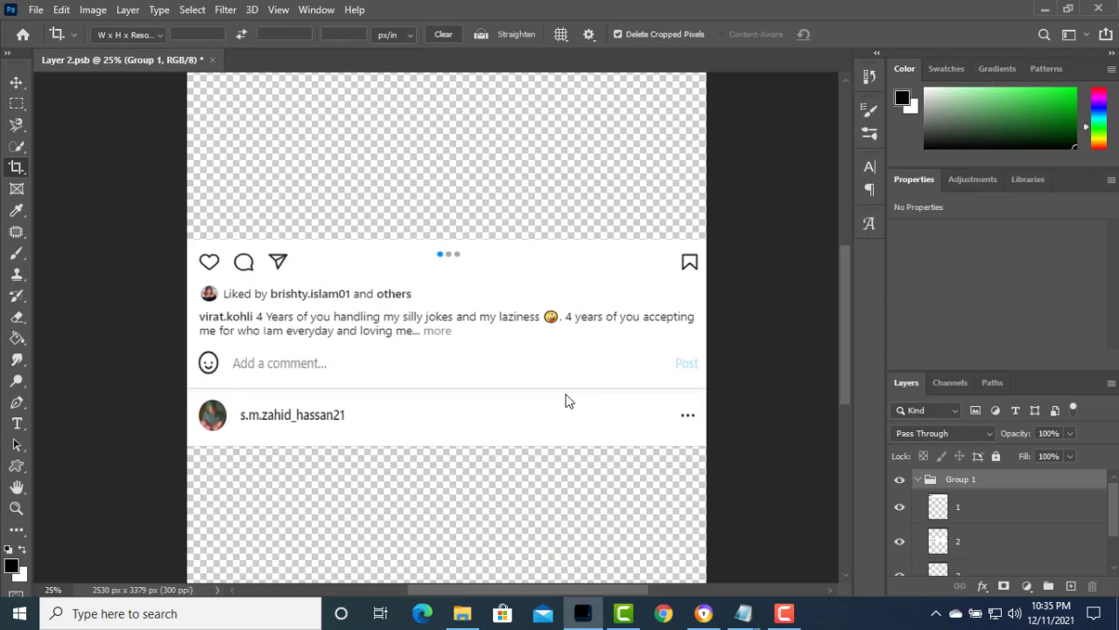
pyautogui.moveTo(531, 469); pyautogui.dragTo(565, 401)
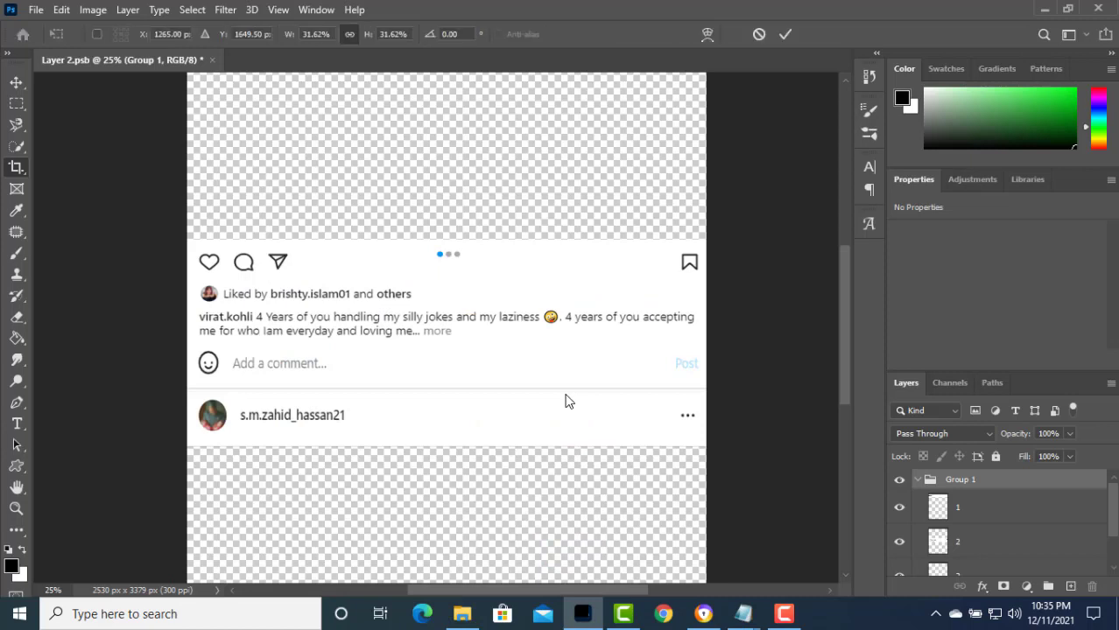
pyautogui.press('Return')
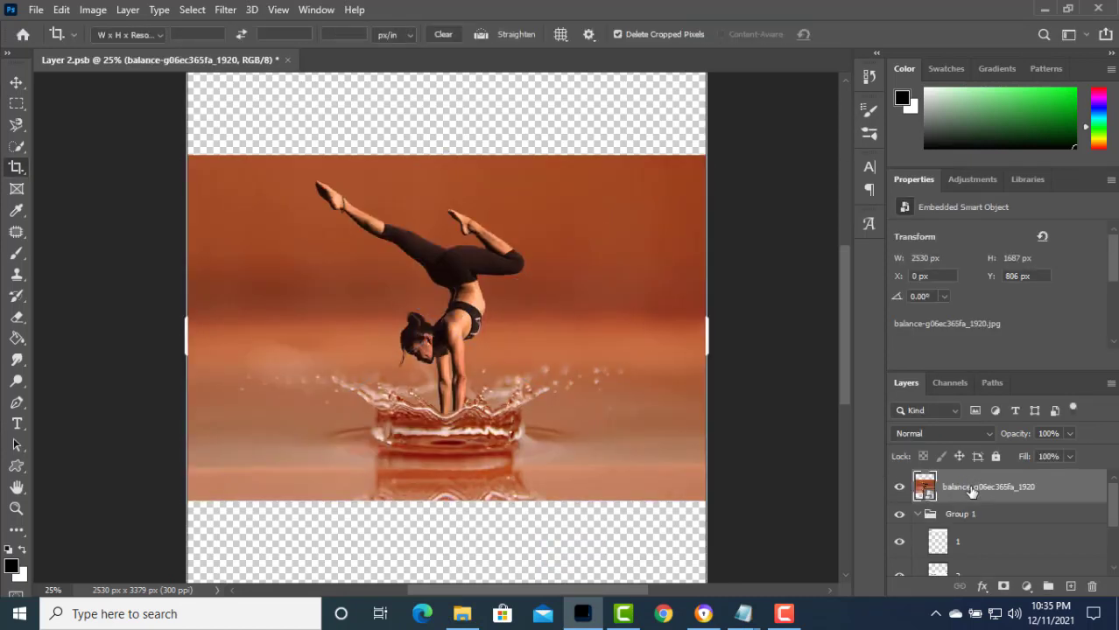
# - Rasterize the handstand photo layer into a 2530 × 1687 px pixel layer
pyautogui.rightClick(971, 493)
pyautogui.click(1008, 478)
pyautogui.rightClick(1017, 490)
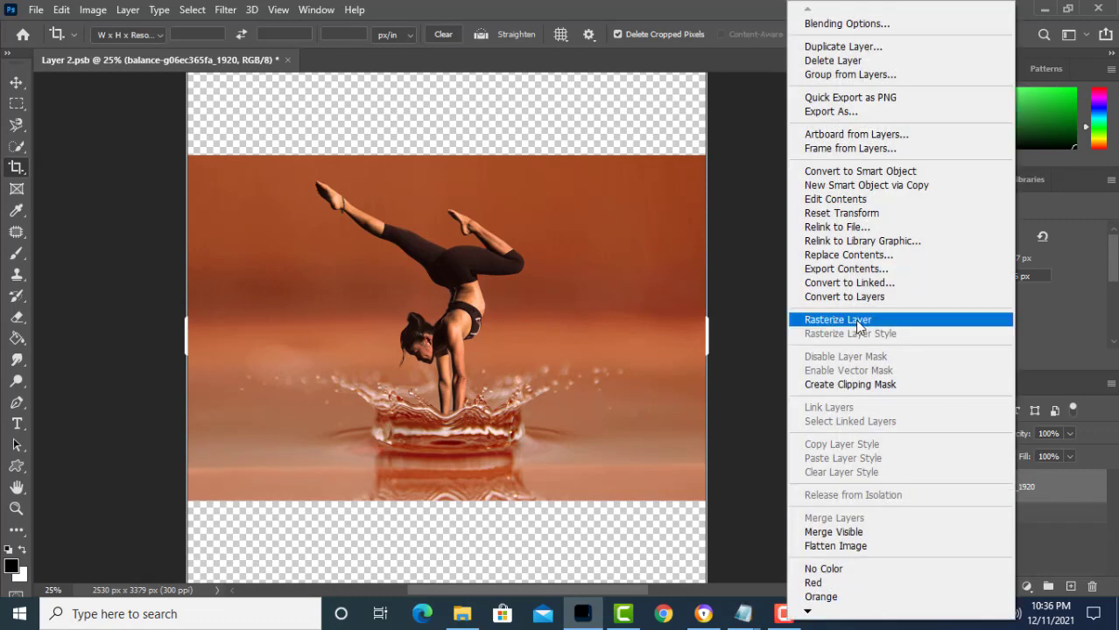
pyautogui.click(860, 322)
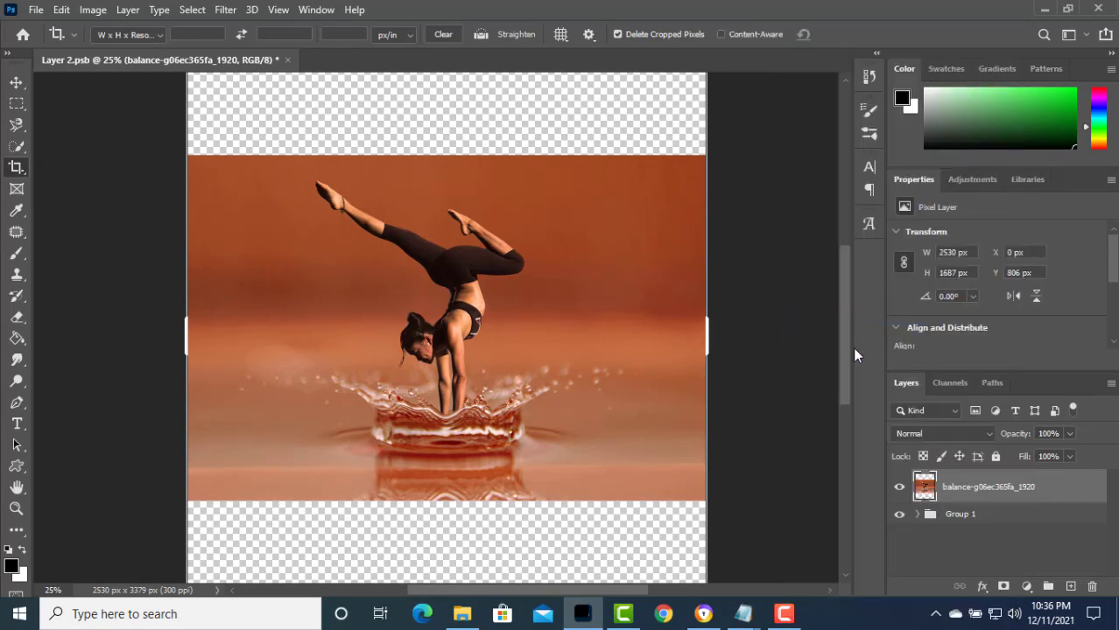
pyautogui.click(16, 147)
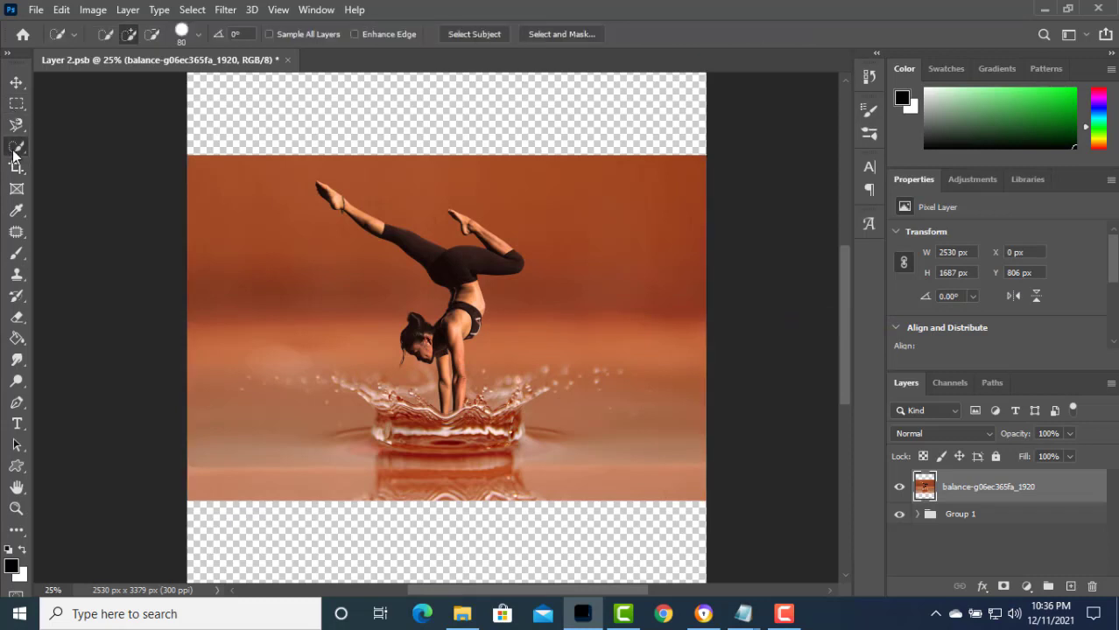
# - Select the handstand dancer with Select Subject and copy her onto a new Layer 1
pyautogui.click(490, 35)
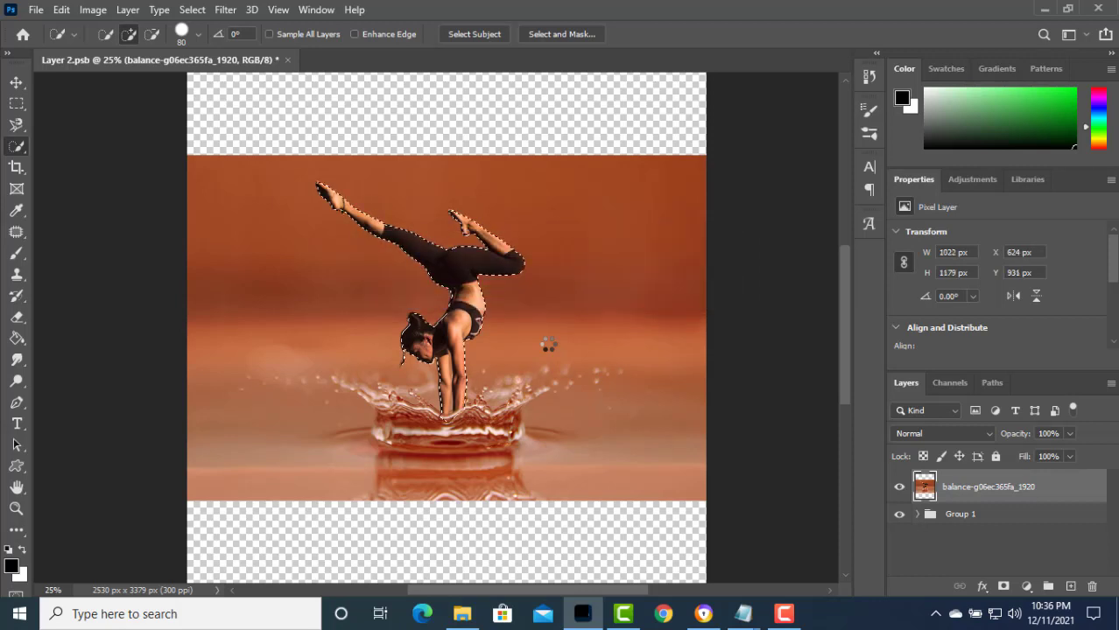
pyautogui.hotkey('ctrl', 'j')
pyautogui.click(974, 522)
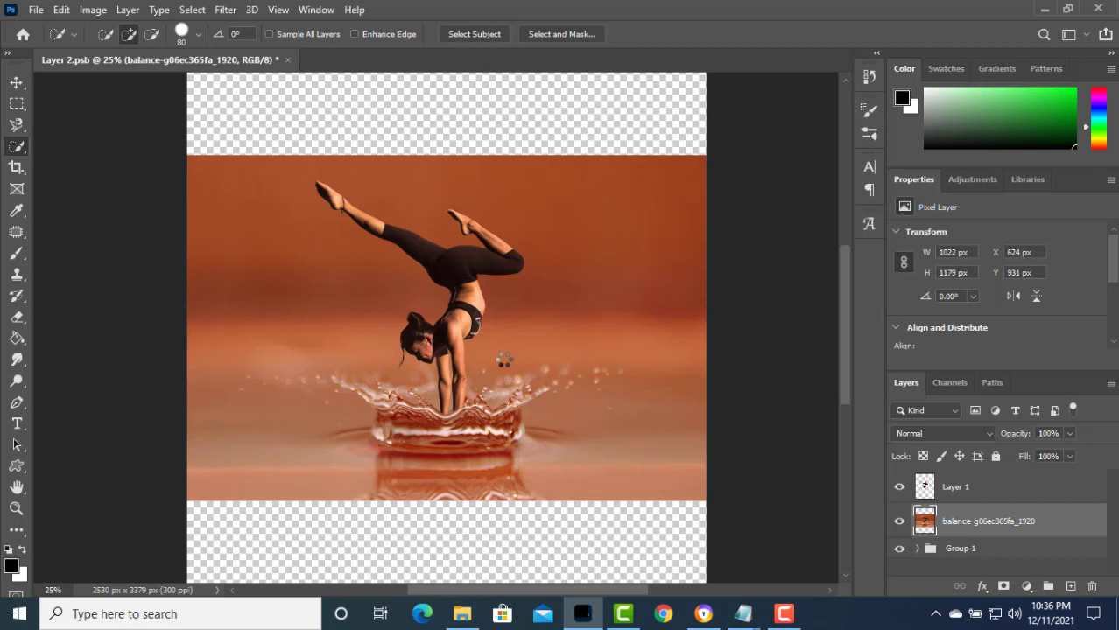
# - Try expanding the dancer selection by 2 px, then by 7 px, undoing each attempt
pyautogui.click(191, 9)
pyautogui.moveTo(207, 257)
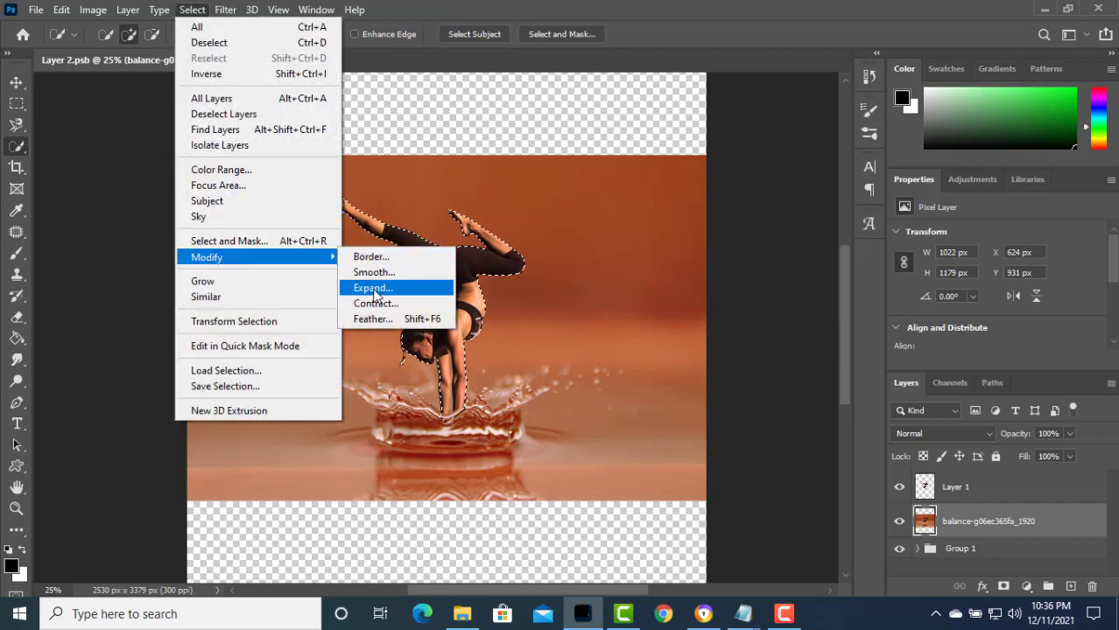
pyautogui.click(372, 288)
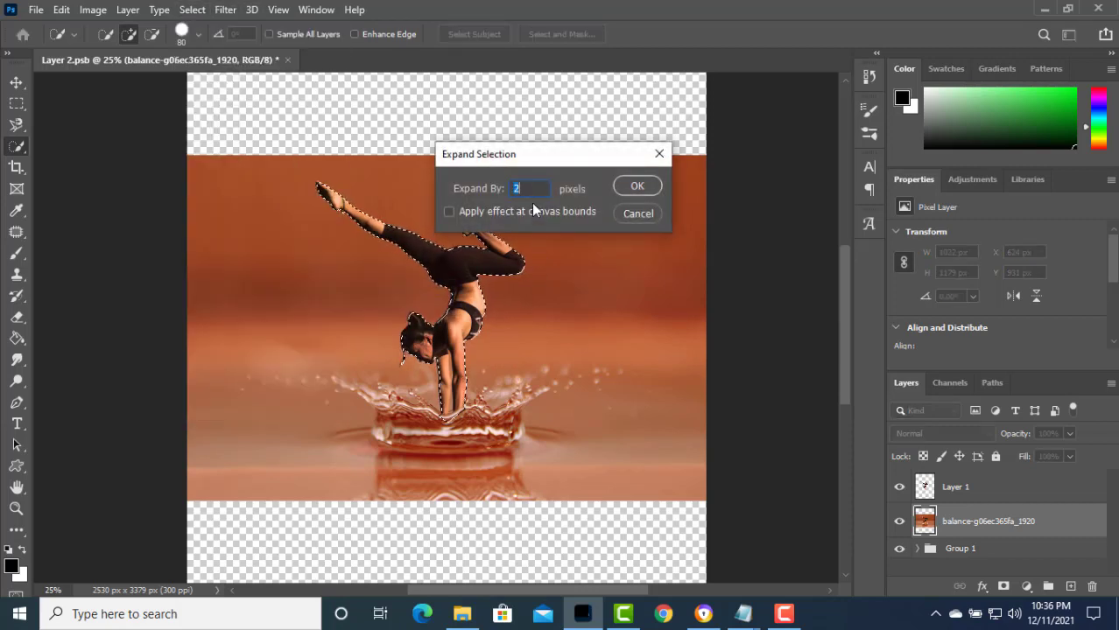
pyautogui.press('Return')
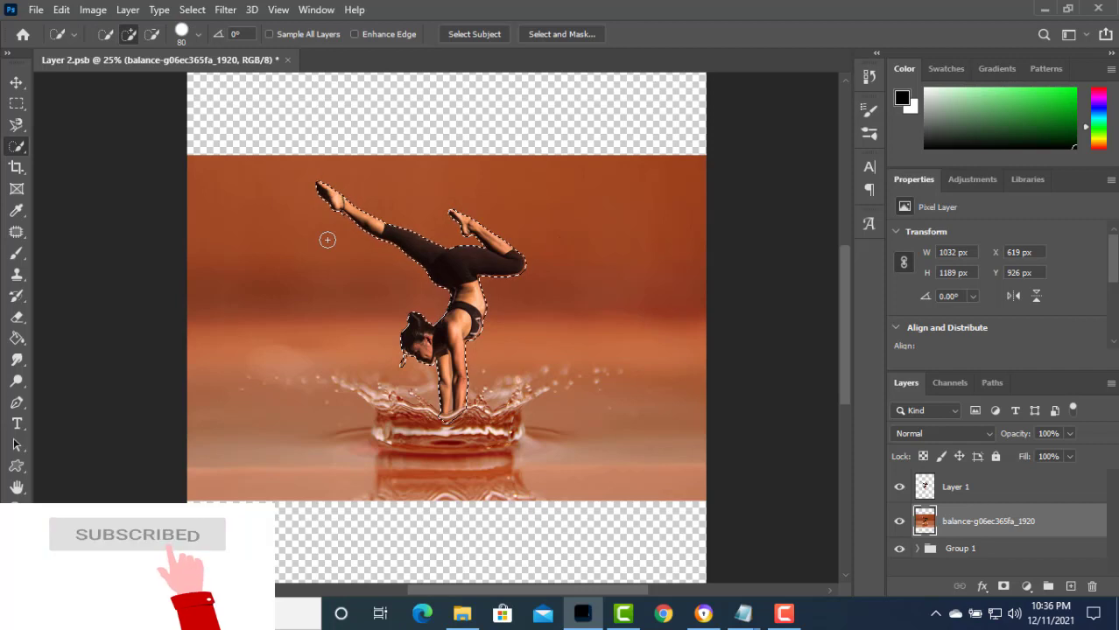
pyautogui.hotkey('ctrl', 'z')
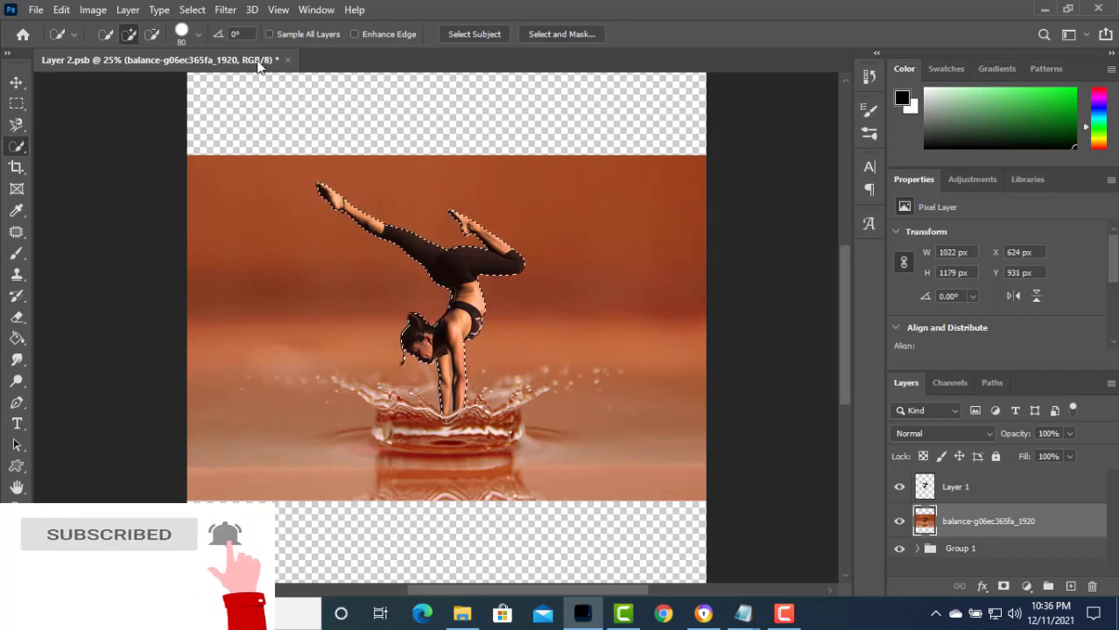
pyautogui.click(192, 10)
pyautogui.moveTo(254, 257)
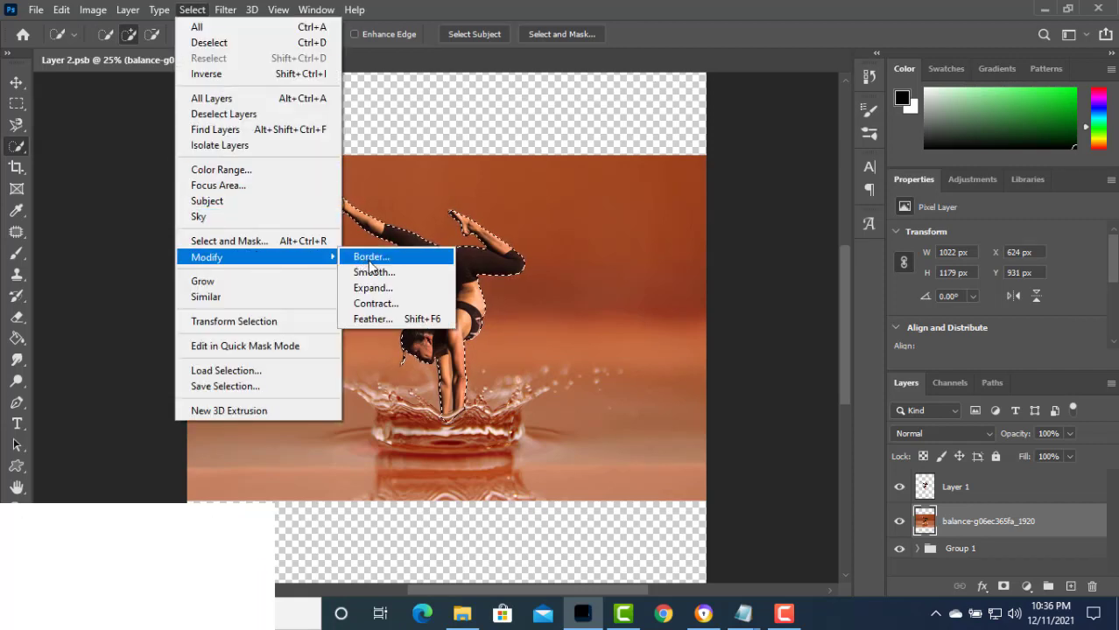
pyautogui.click(376, 290)
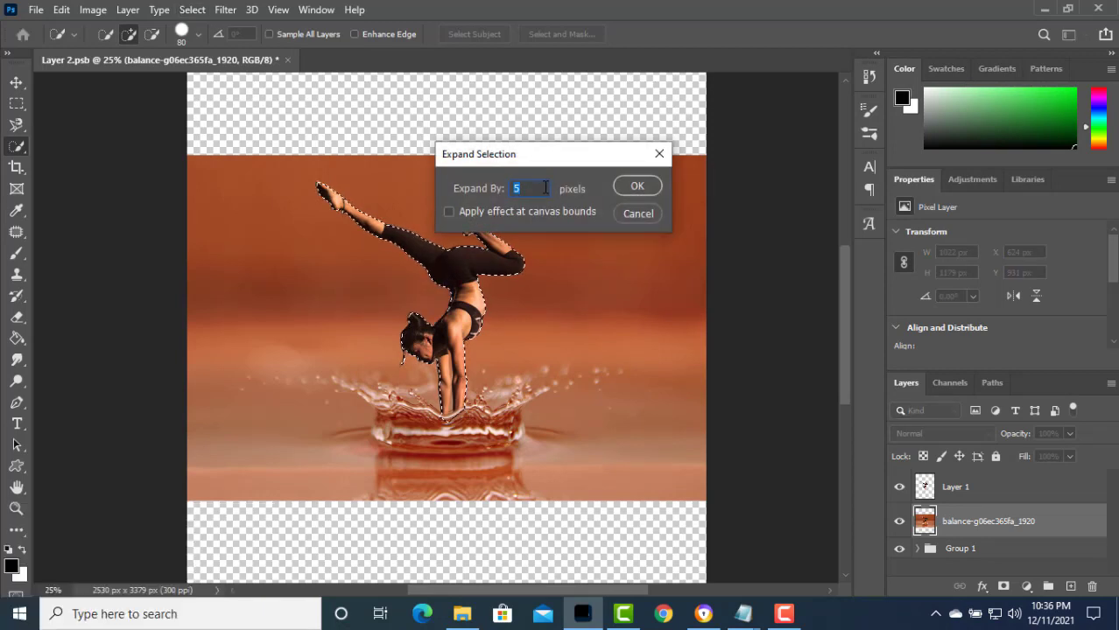
pyautogui.write('7')
pyautogui.press('Return')
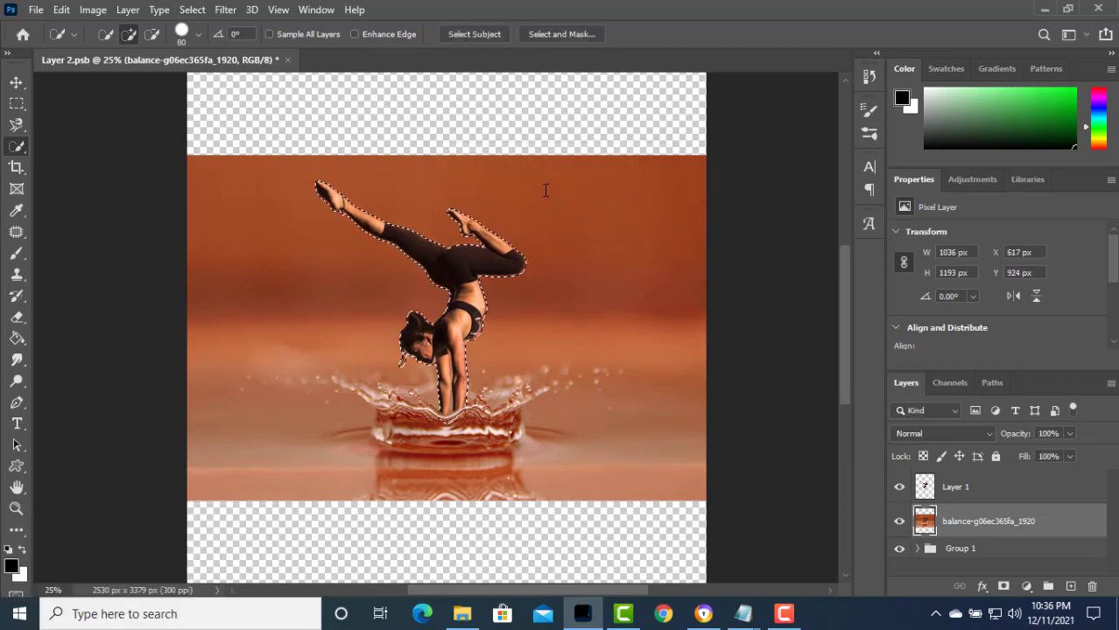
pyautogui.hotkey('ctrl', 'z')
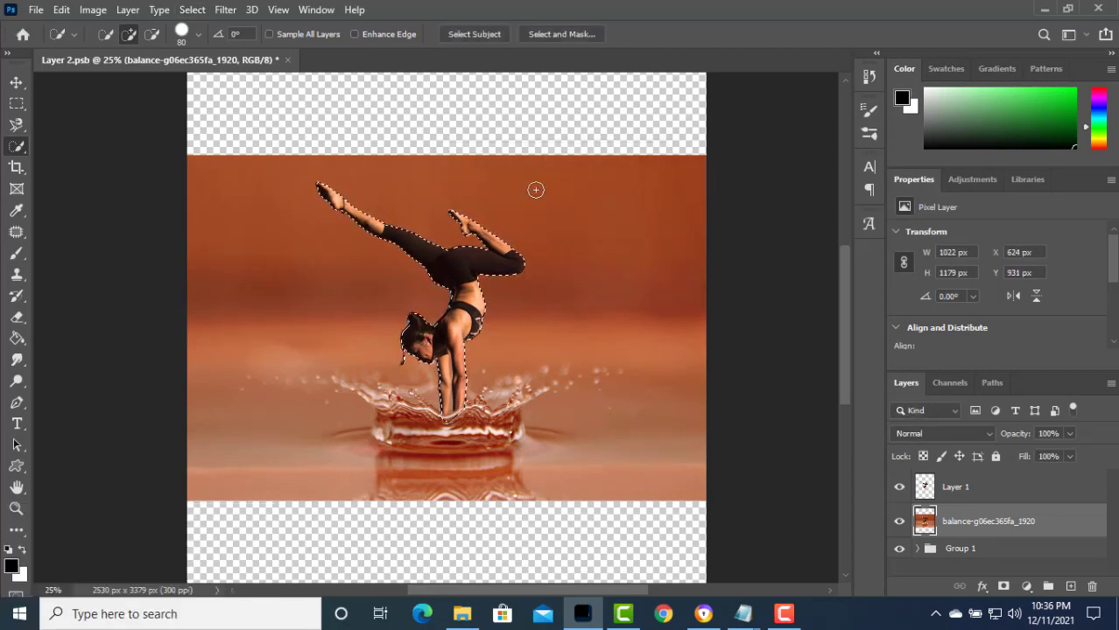
# - Expand the dancer selection by 10 pixels
pyautogui.click(192, 10)
pyautogui.moveTo(207, 258)
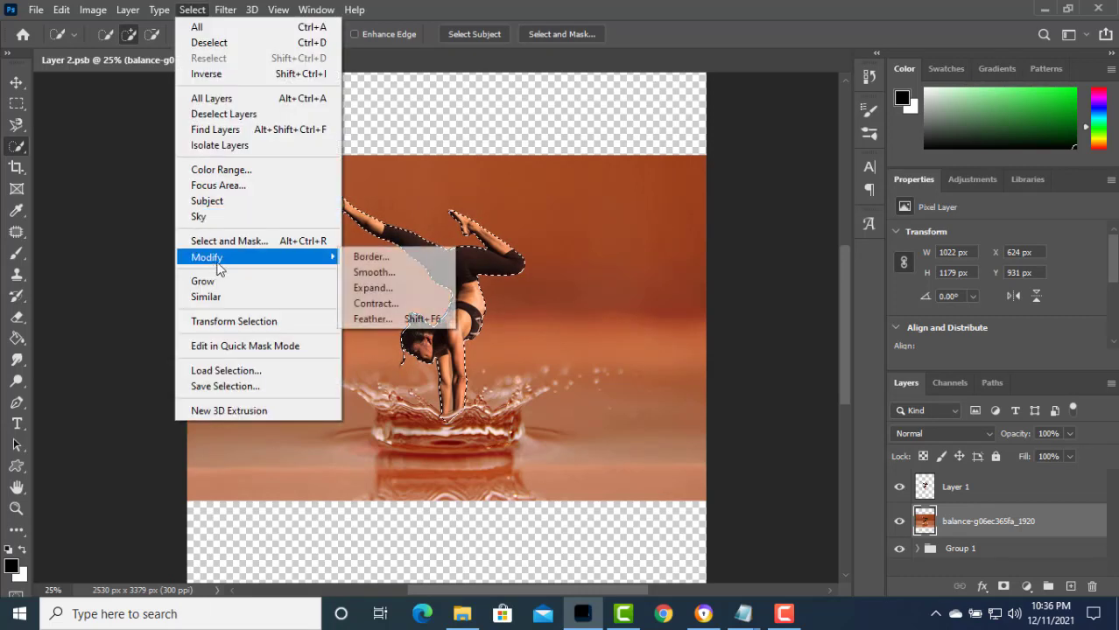
pyautogui.click(378, 289)
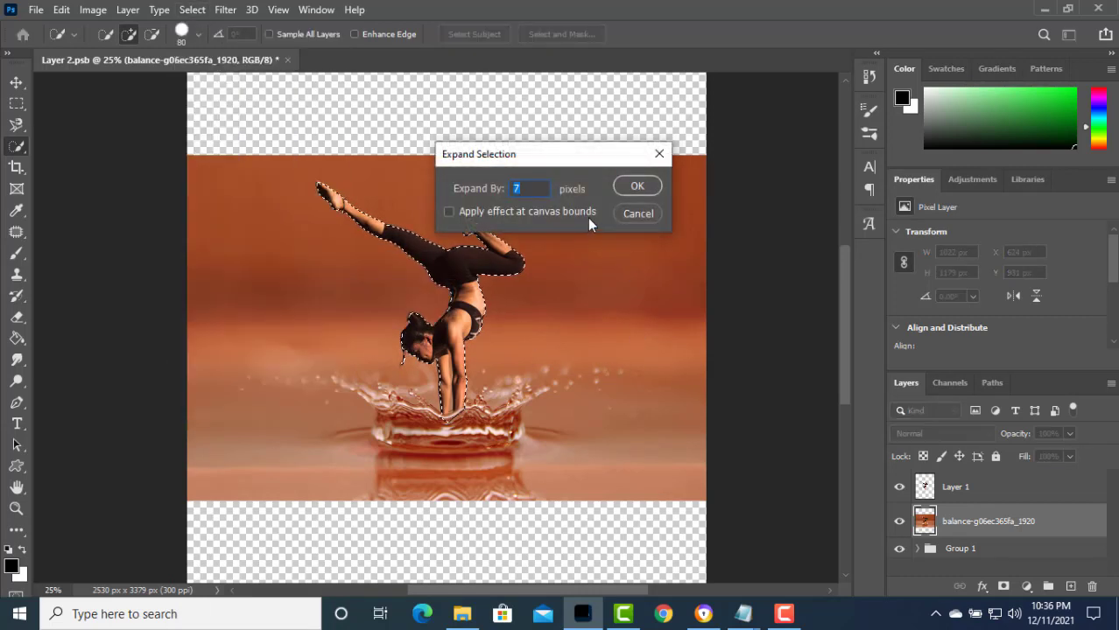
pyautogui.write('10')
pyautogui.press('Return')
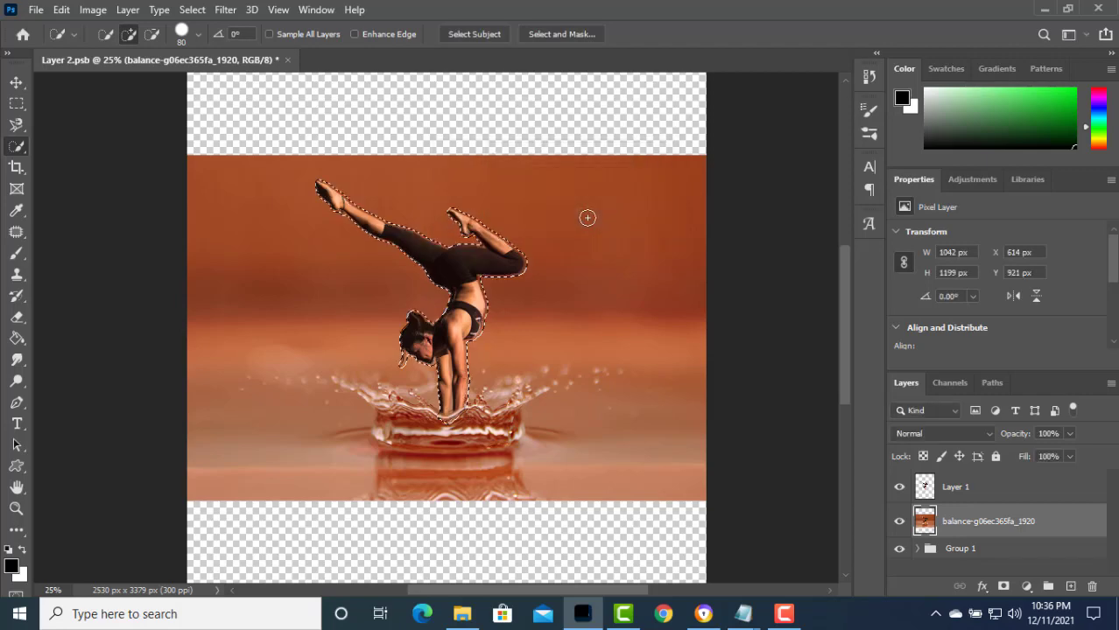
# - Content-Aware fill the expanded dancer selection so only splash water remains on the photo layer
pyautogui.click(63, 11)
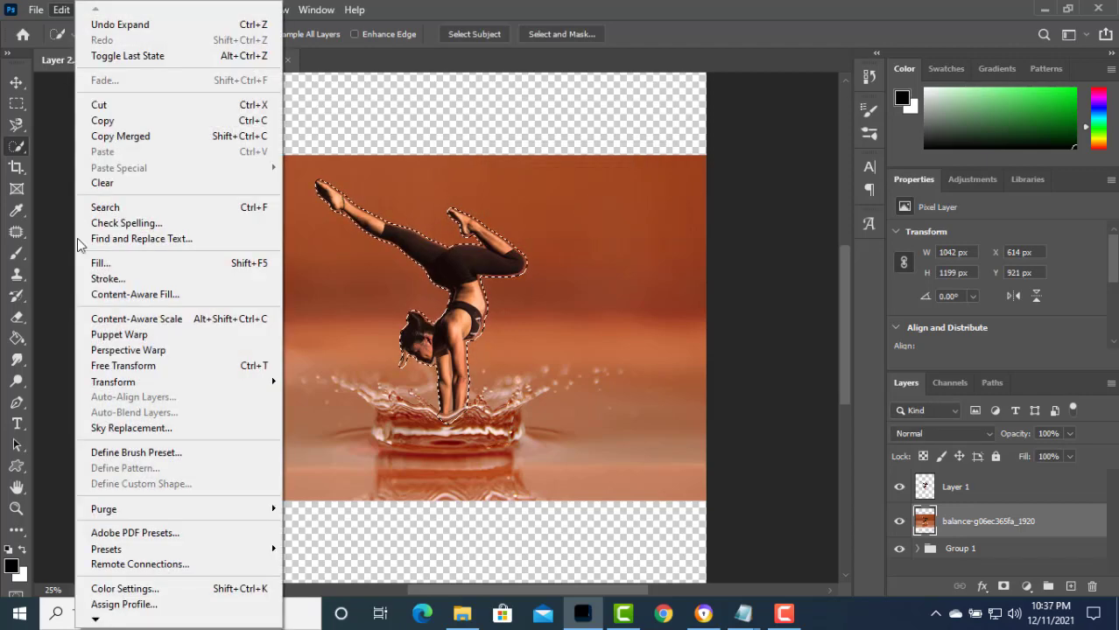
pyautogui.click(101, 263)
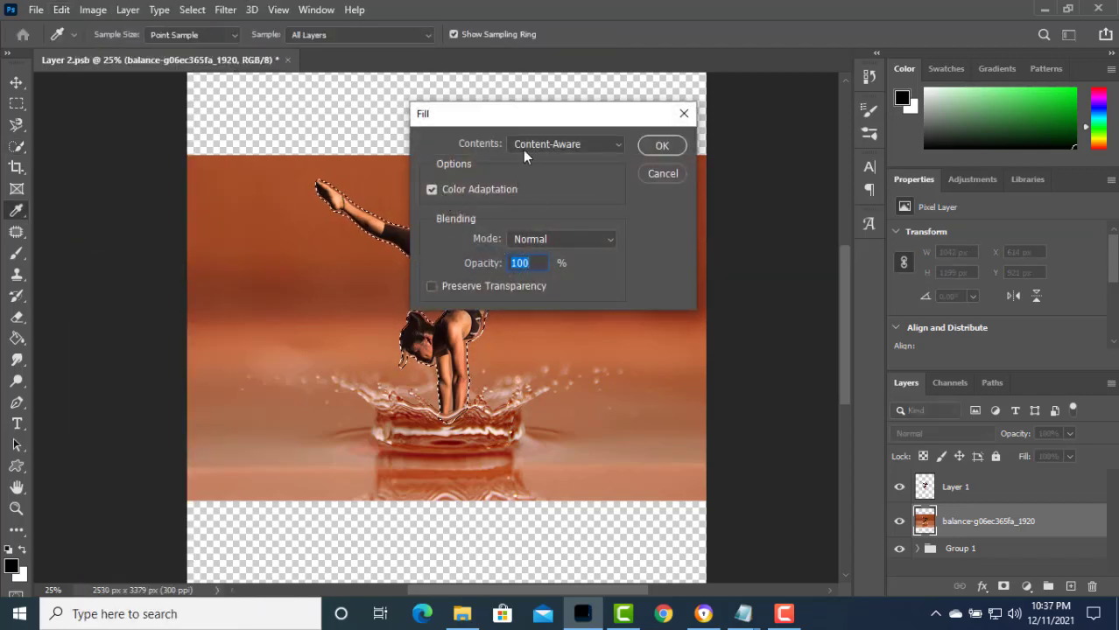
pyautogui.click(669, 150)
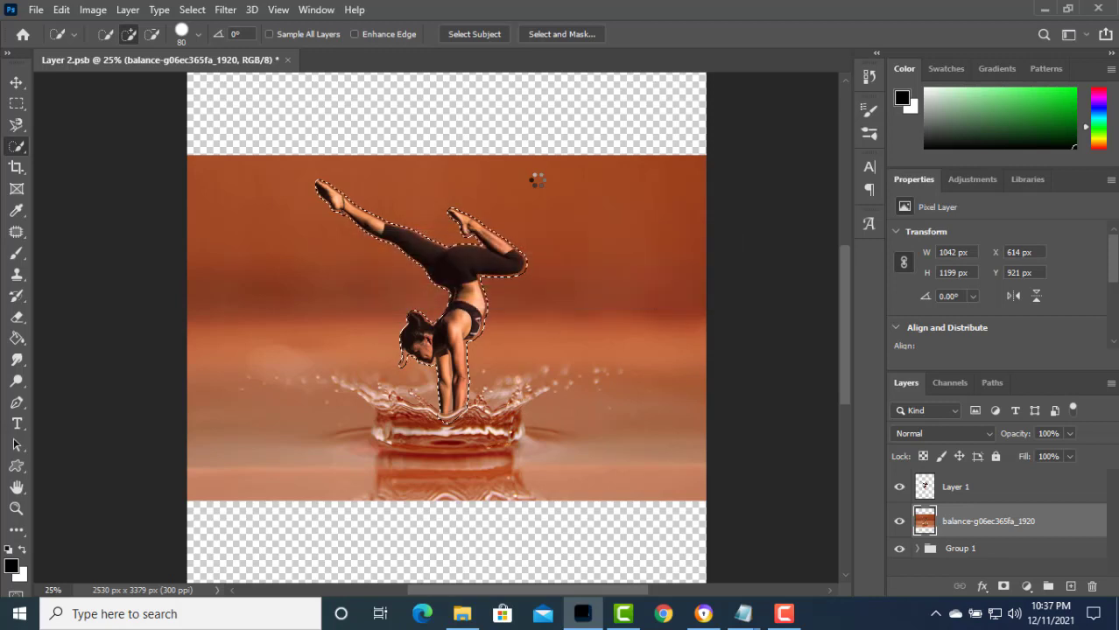
# - Hide the dancer layer, deselect, move Group 1 above the splash, and raise the splash into the top slot
pyautogui.click(899, 486)
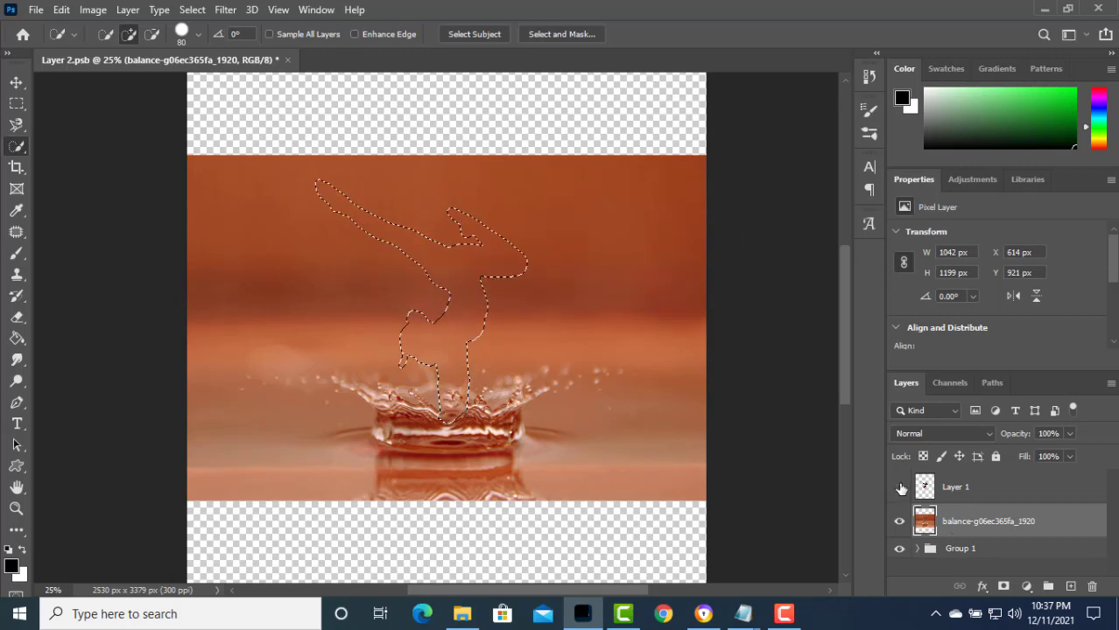
pyautogui.hotkey('ctrl', 'd')
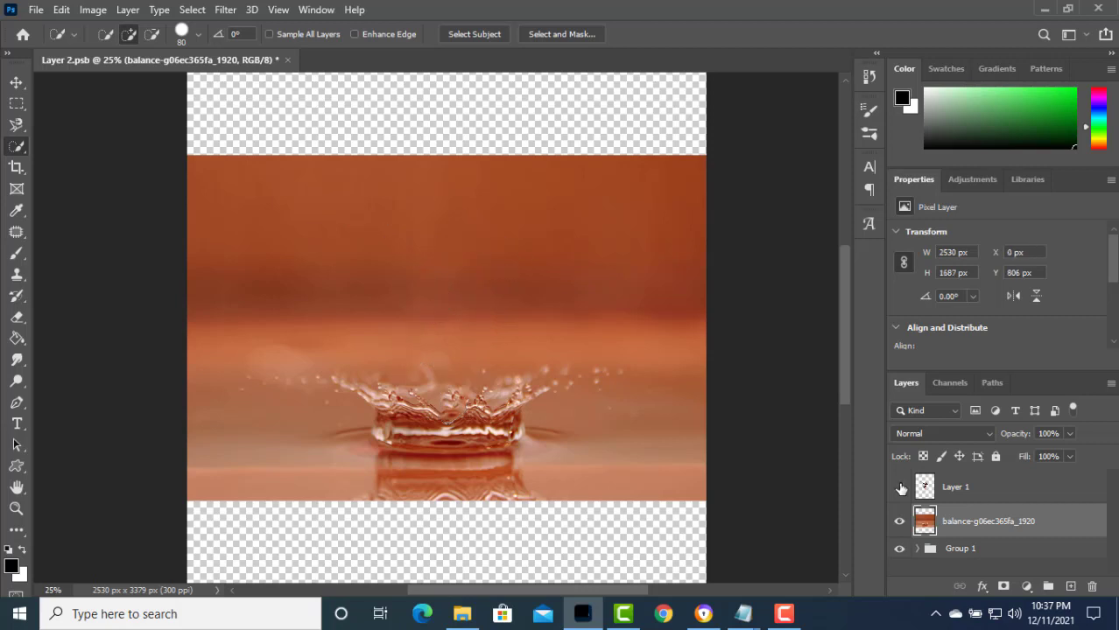
pyautogui.hotkey('ctrl', '-')
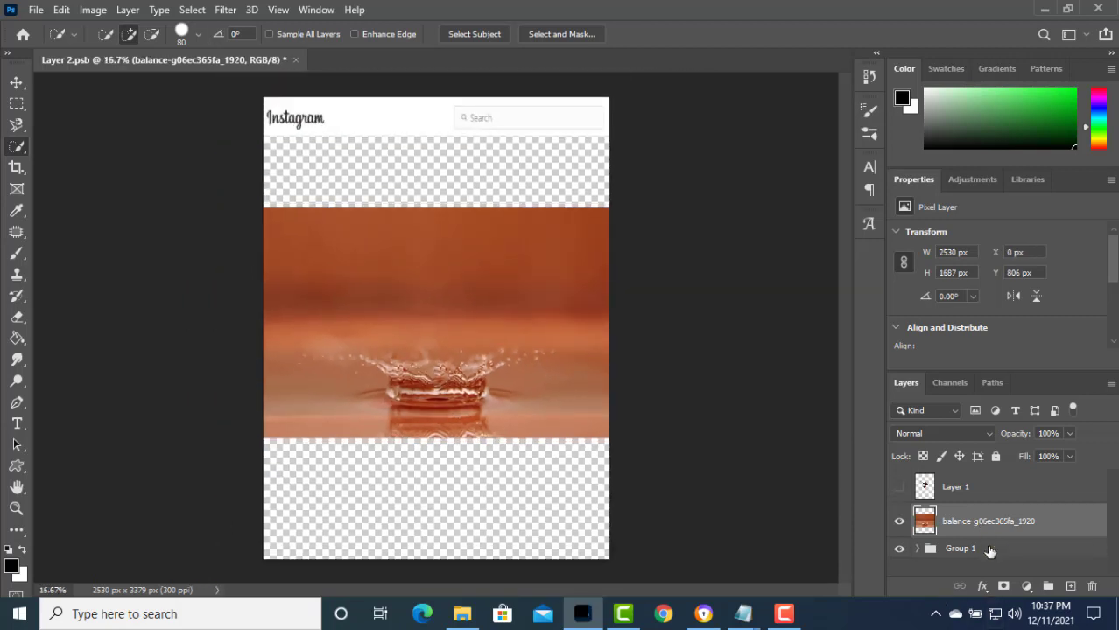
pyautogui.moveTo(990, 546); pyautogui.dragTo(994, 507)
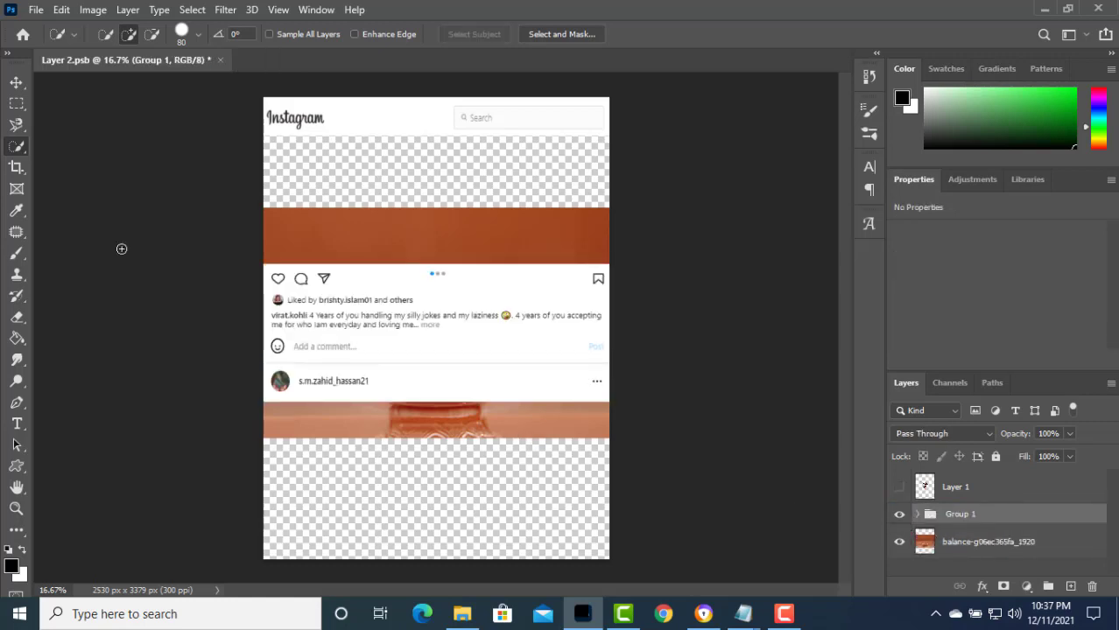
pyautogui.press('v')
pyautogui.moveTo(442, 267); pyautogui.dragTo(450, 182)
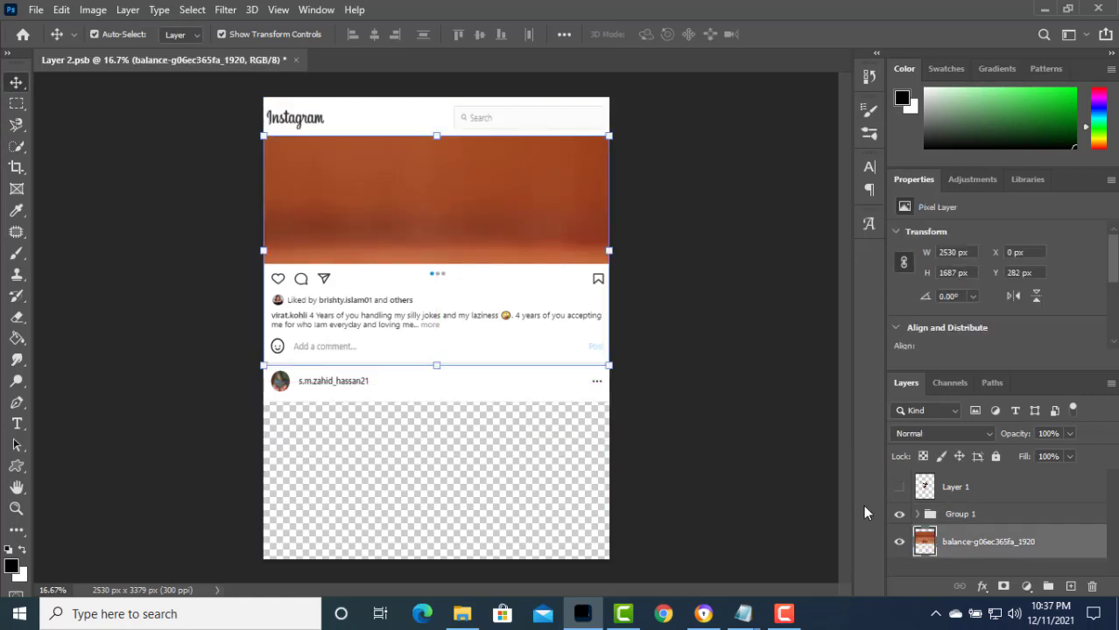
# - Duplicate the splash photo and stretch the copy to fill the canvas bottom at 2530 × 1914 px
pyautogui.hotkey('ctrl', 'j')
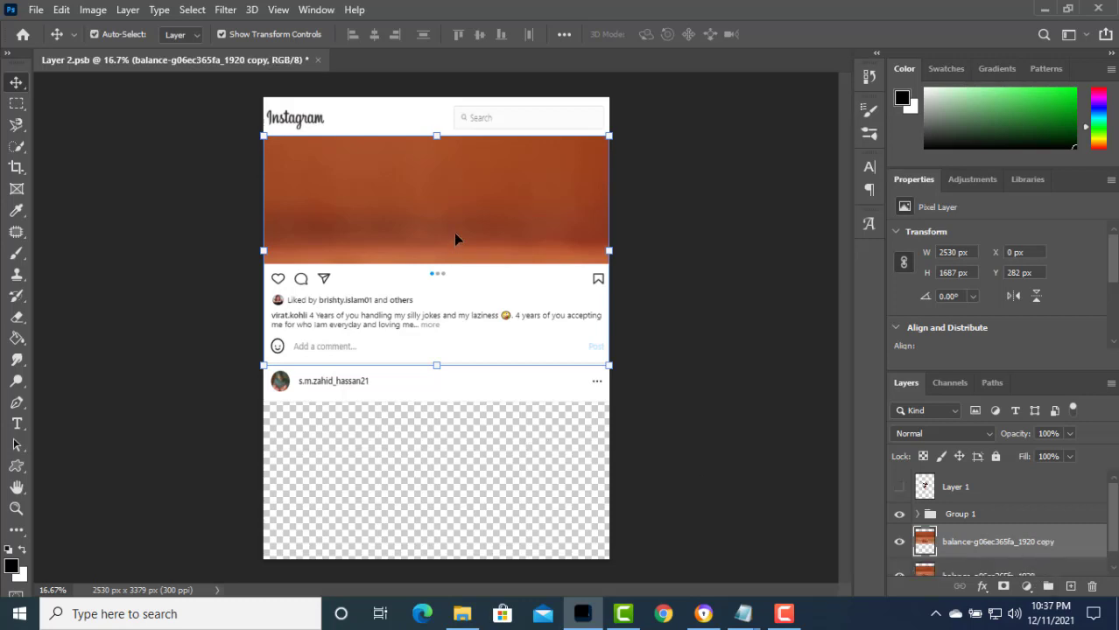
pyautogui.moveTo(453, 234)
pyautogui.mouseDown()
pyautogui.moveTo(464, 449)
pyautogui.moveTo(456, 447)
pyautogui.moveTo(455, 391)
pyautogui.mouseUp()
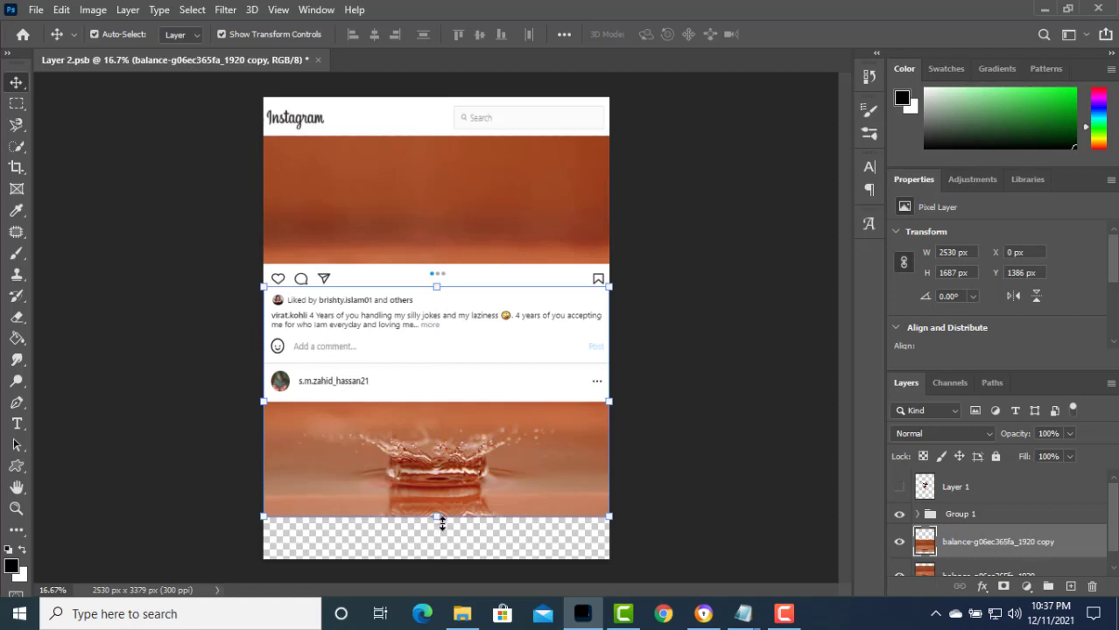
pyautogui.moveTo(442, 524); pyautogui.dragTo(448, 553)
pyautogui.moveTo(447, 291)
pyautogui.mouseDown()
pyautogui.moveTo(452, 217)
pyautogui.moveTo(430, 299)
pyautogui.mouseUp()
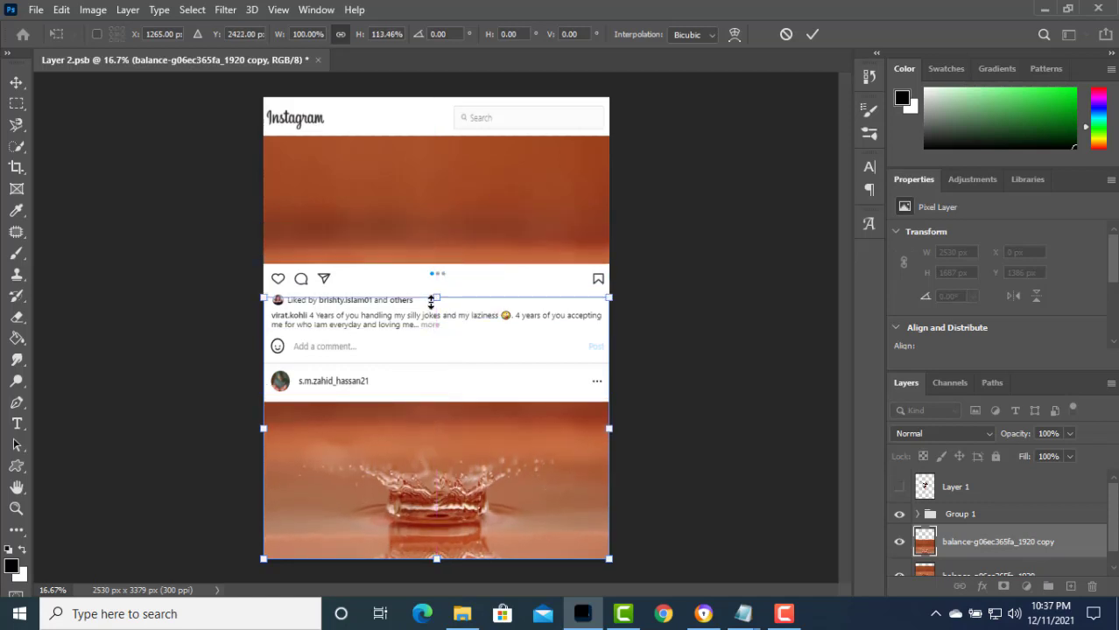
pyautogui.press('Return')
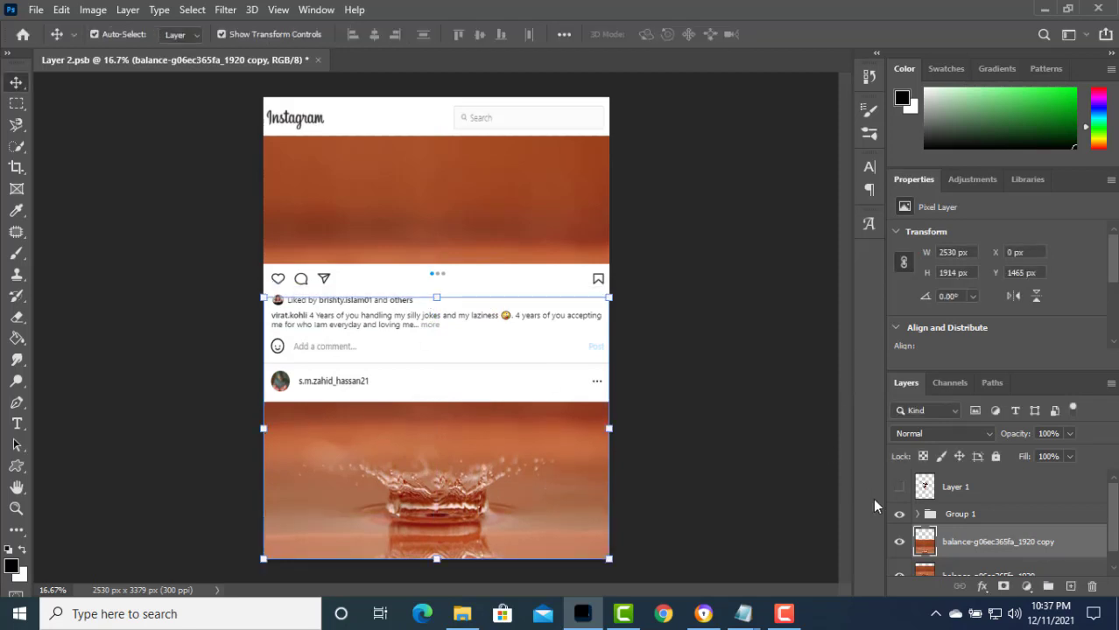
# - Show the dancer layer again and scale the handstand figure up to about 182%
pyautogui.click(898, 488)
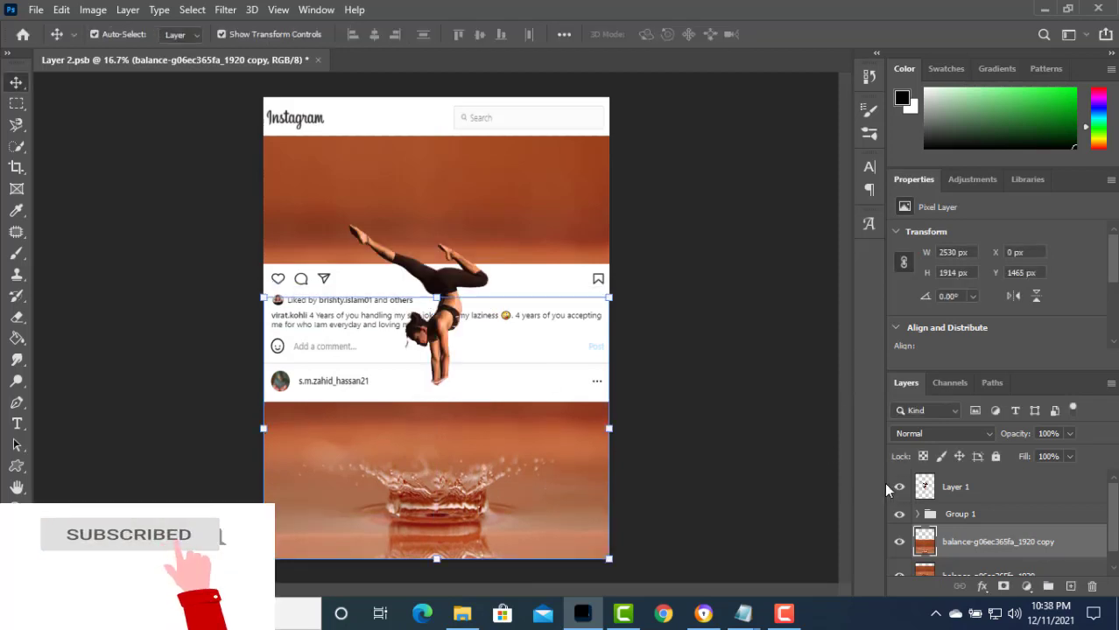
pyautogui.click(442, 346)
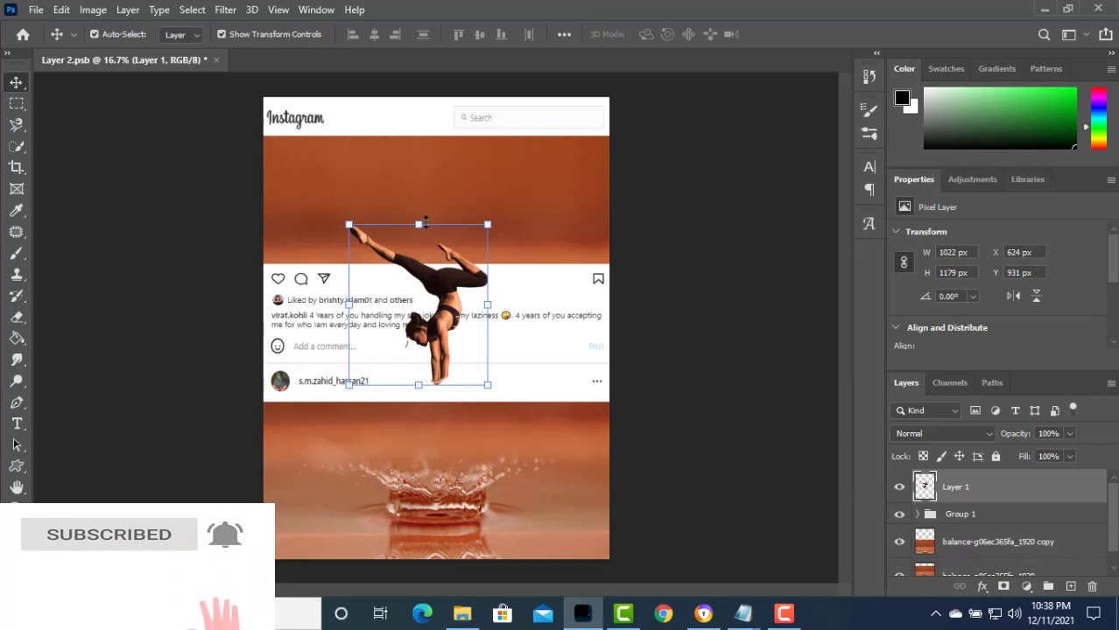
pyautogui.moveTo(417, 220); pyautogui.dragTo(418, 144)
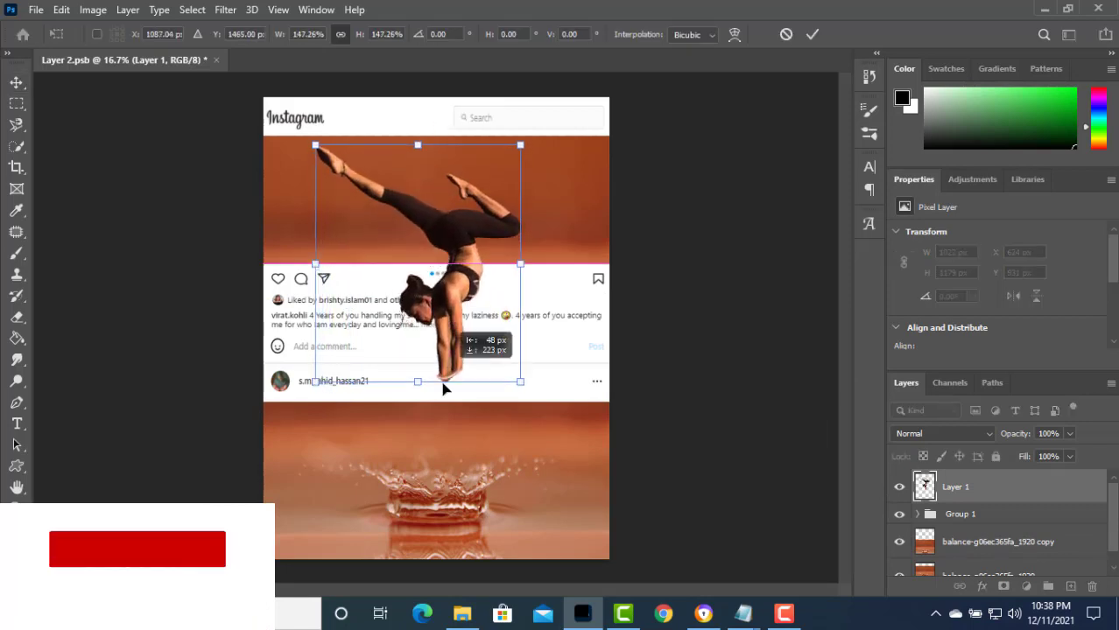
pyautogui.moveTo(453, 342)
pyautogui.mouseDown()
pyautogui.moveTo(437, 433)
pyautogui.moveTo(448, 444)
pyautogui.mouseUp()
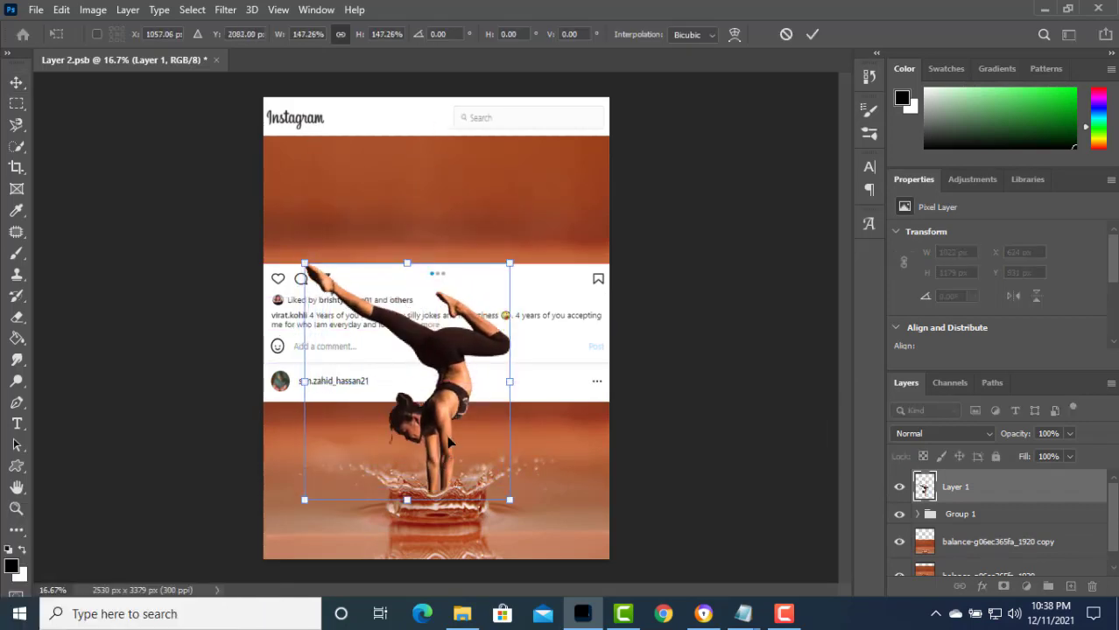
pyautogui.moveTo(407, 264)
pyautogui.mouseDown()
pyautogui.moveTo(403, 202)
pyautogui.moveTo(396, 223)
pyautogui.mouseUp()
# - Nudge the enlarged dancer slightly left over the splash and commit the 1763 × 2036 px transform
pyautogui.hotkey('ctrl', '+')
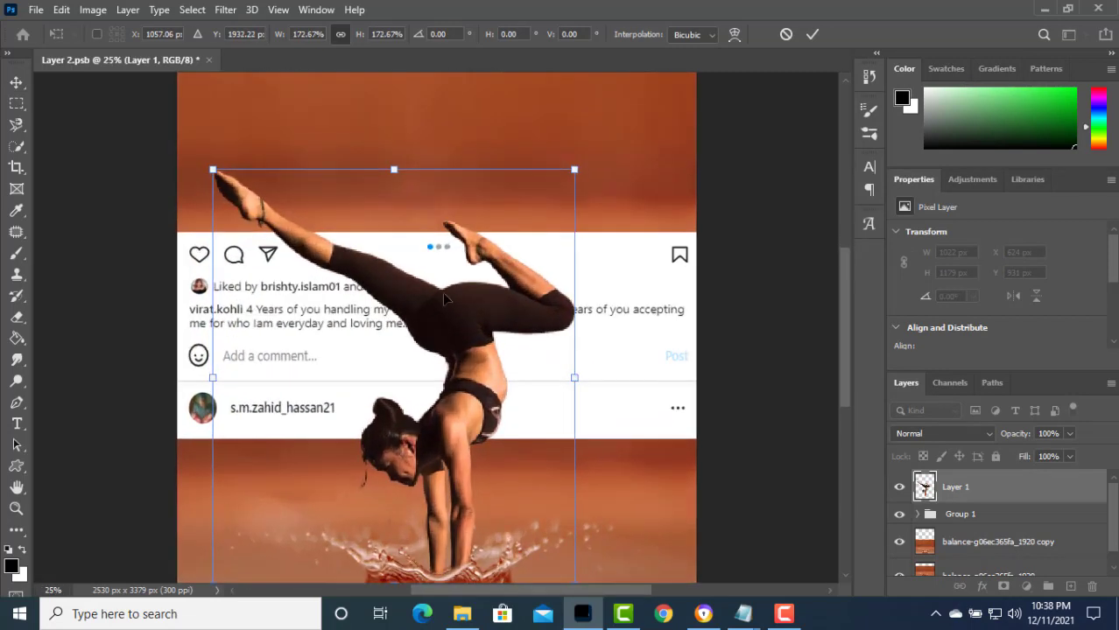
pyautogui.moveTo(534, 440); pyautogui.dragTo(569, 300)
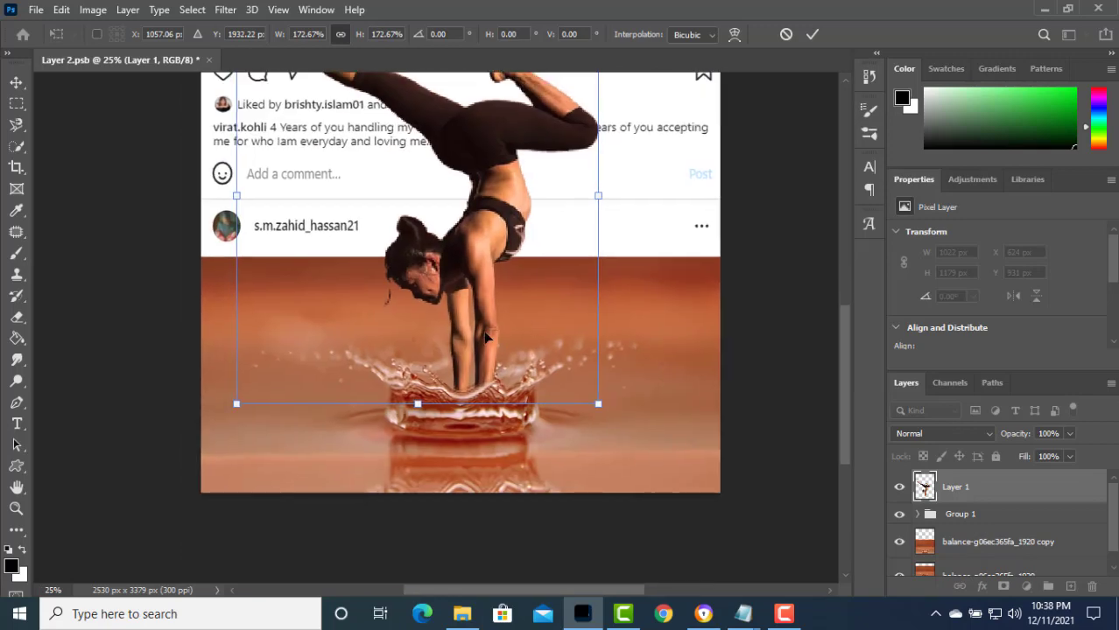
pyautogui.moveTo(488, 314)
pyautogui.mouseDown()
pyautogui.moveTo(477, 315)
pyautogui.moveTo(485, 311)
pyautogui.mouseUp()
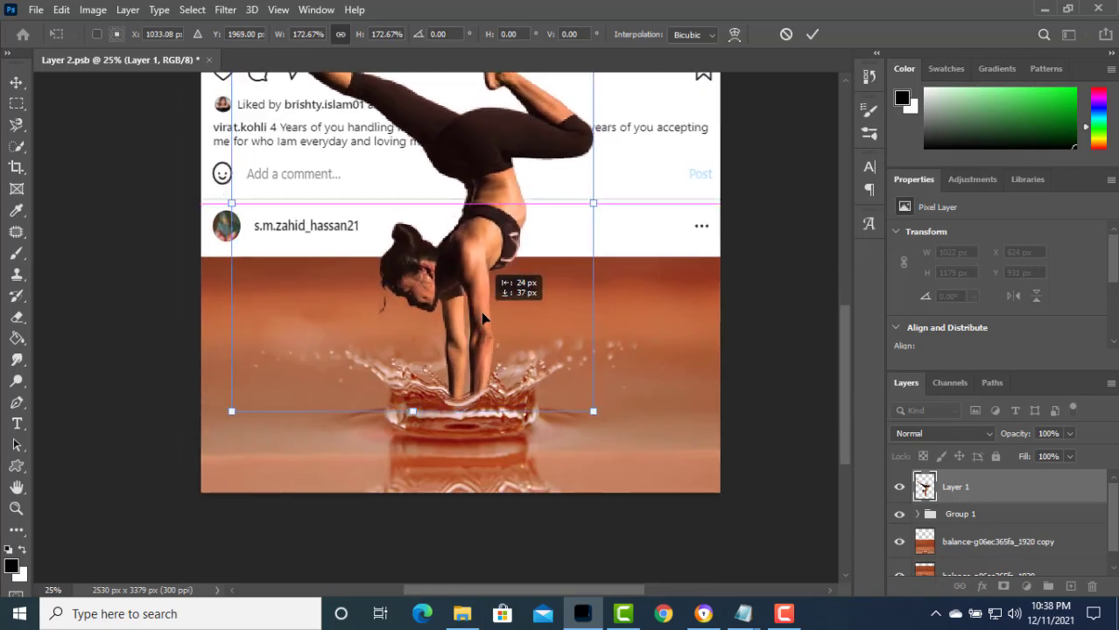
pyautogui.moveTo(487, 315); pyautogui.dragTo(486, 315)
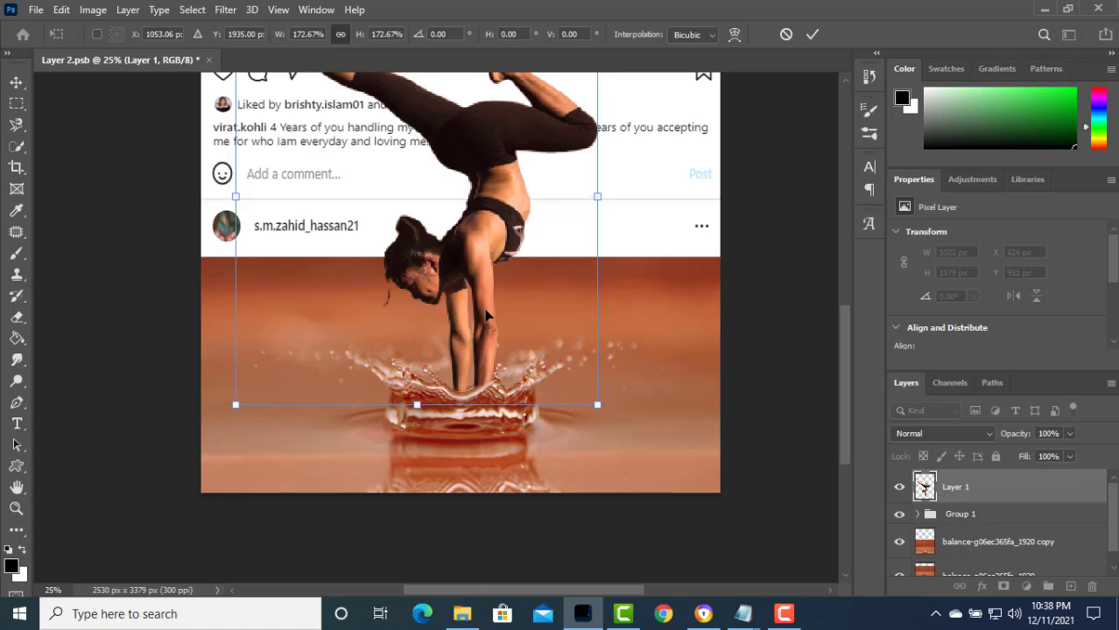
pyautogui.press('Return')
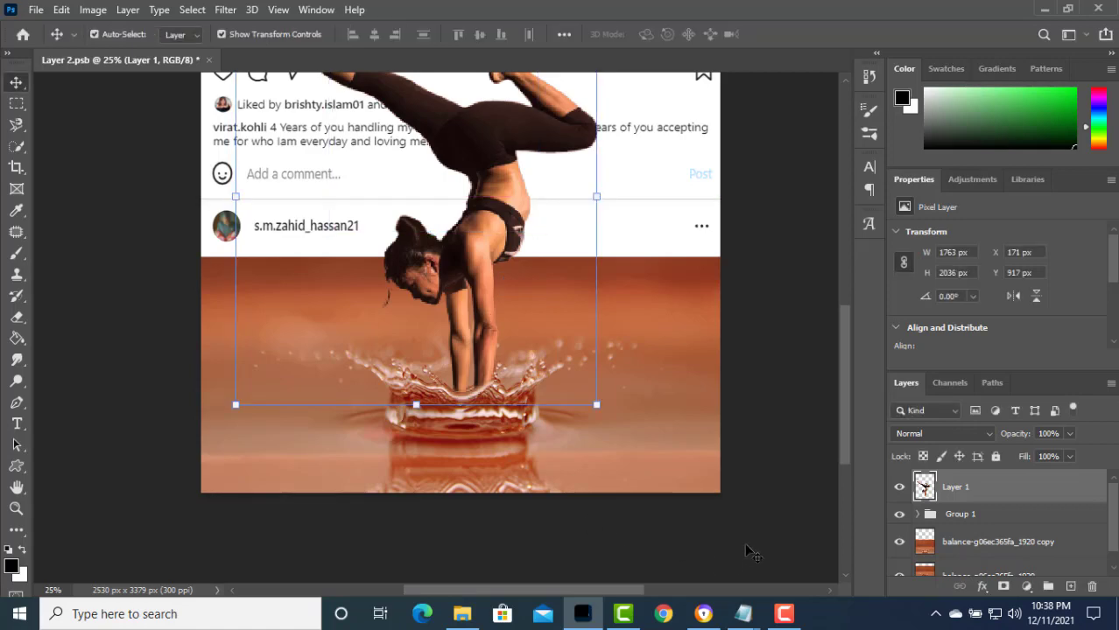
pyautogui.hotkey('ctrl', '-')
pyautogui.hotkey('ctrl', '-')
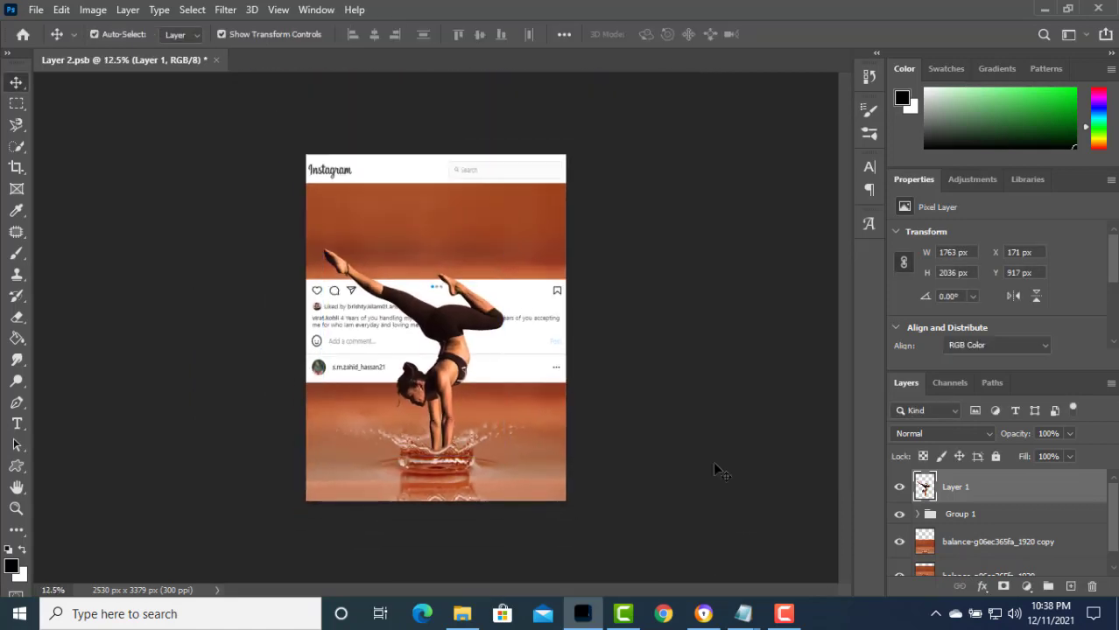
pyautogui.click(714, 465)
pyautogui.hotkey('ctrl', '+')
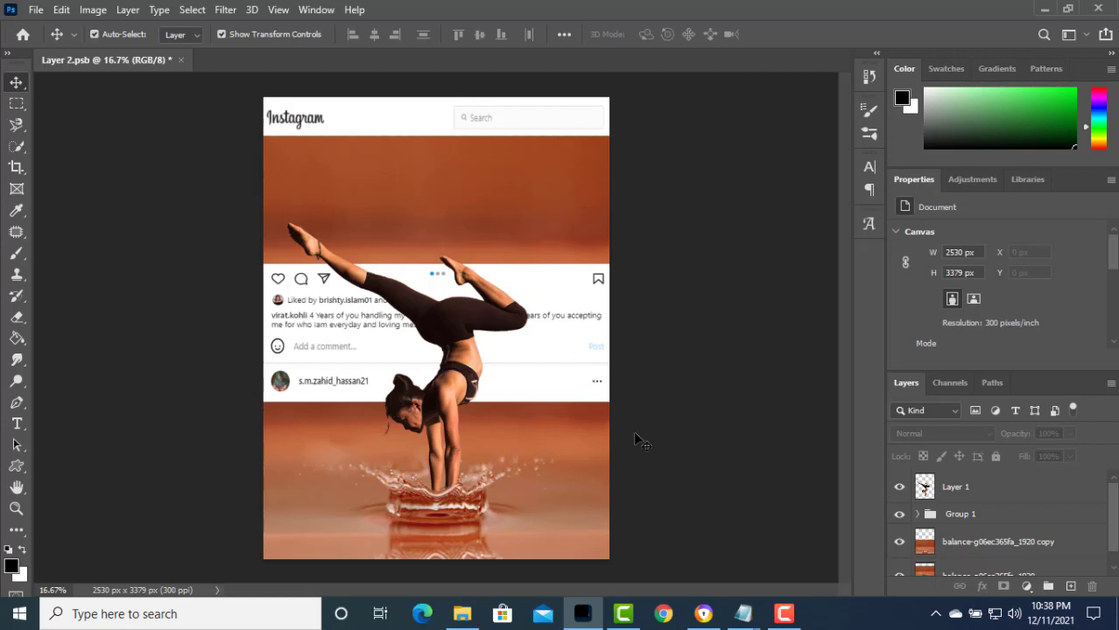
# - Select Layer 1, the background, Group 1 and the copy, merge them, then undo the merge
pyautogui.click(978, 493)
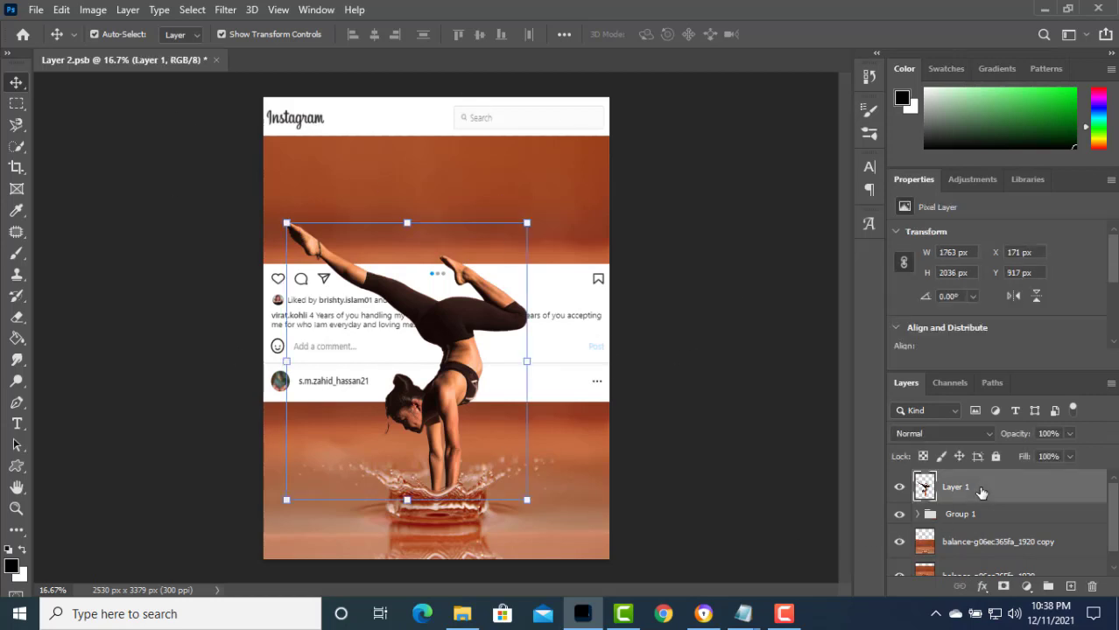
pyautogui.scroll(-1, 1113, 513)
pyautogui.click(1073, 556)
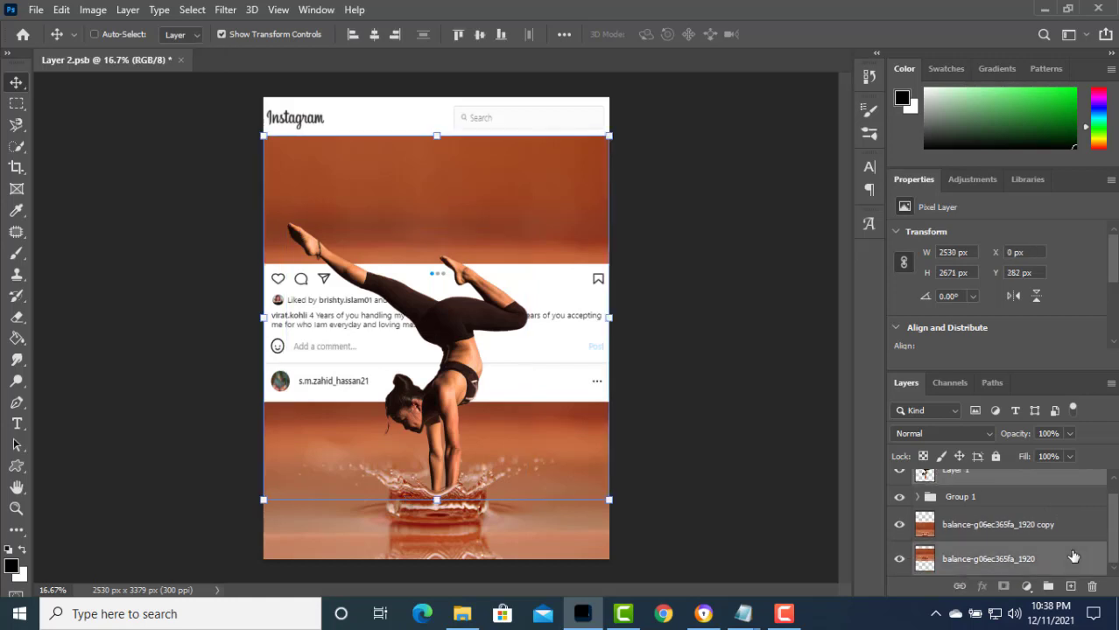
pyautogui.keyDown('shift'); pyautogui.click(1052, 505); pyautogui.keyUp('shift')
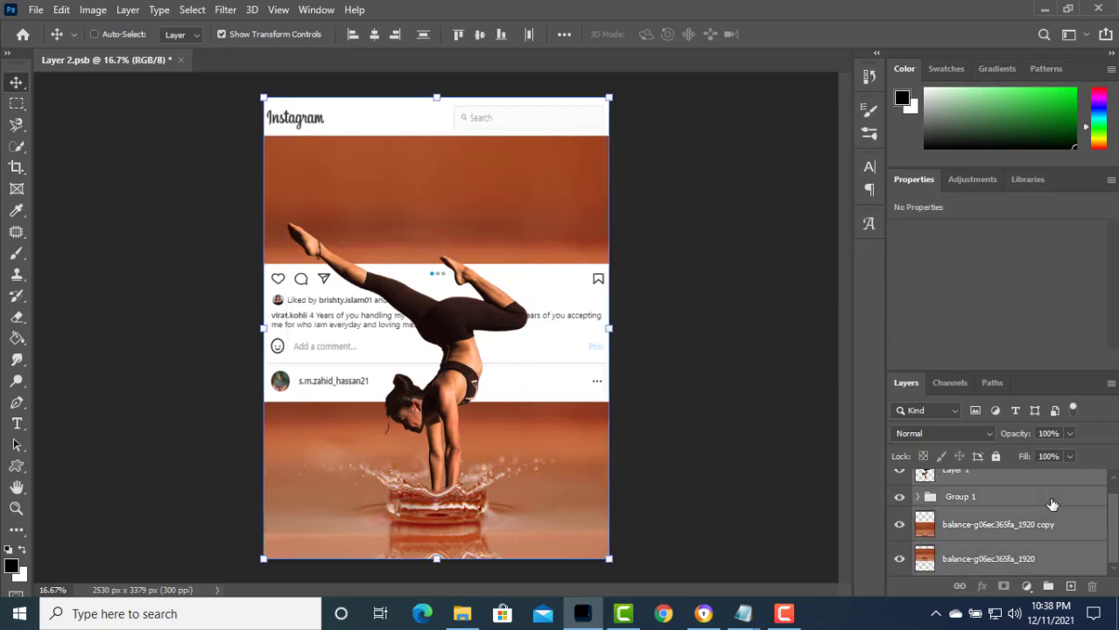
pyautogui.hotkey('ctrl', 'e')
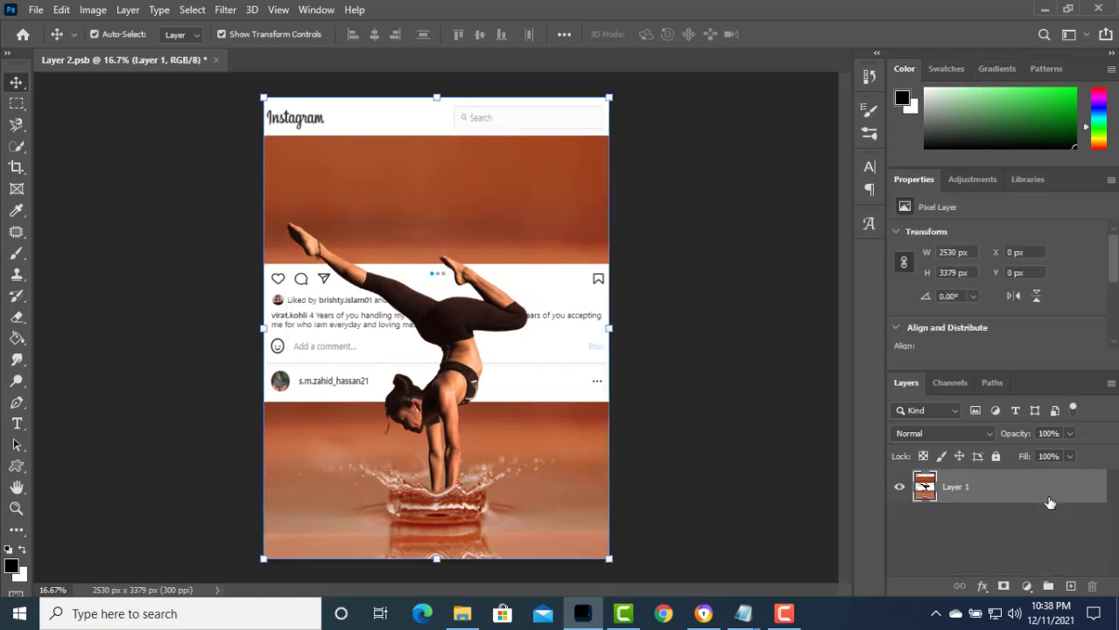
pyautogui.hotkey('ctrl', 'z')
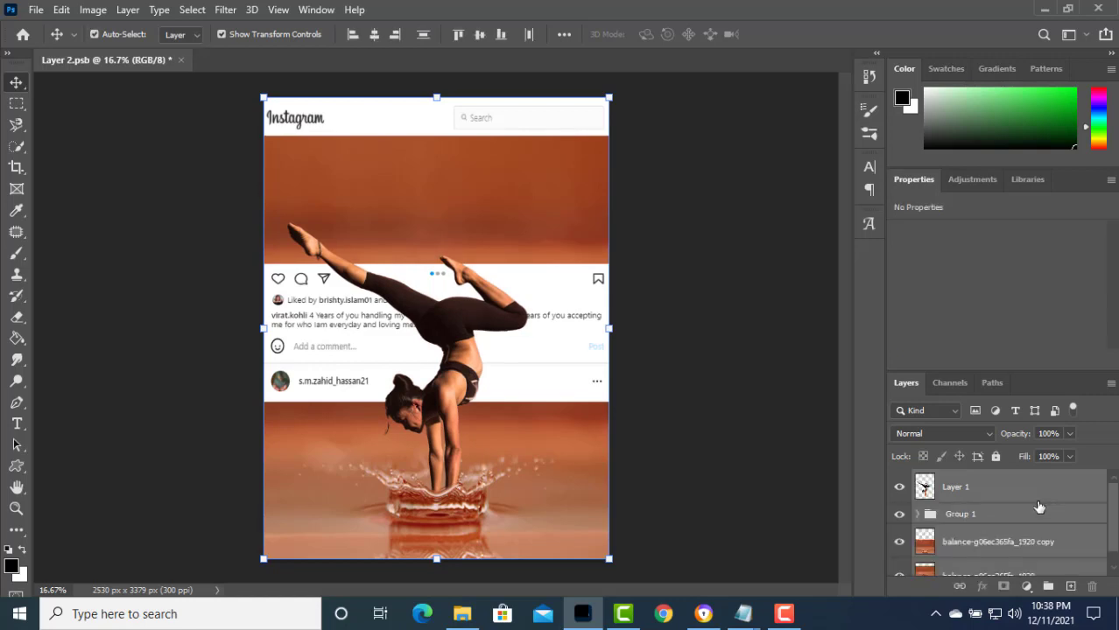
# - Convert Group 1 into a smart object
pyautogui.scroll(-1, 993, 541)
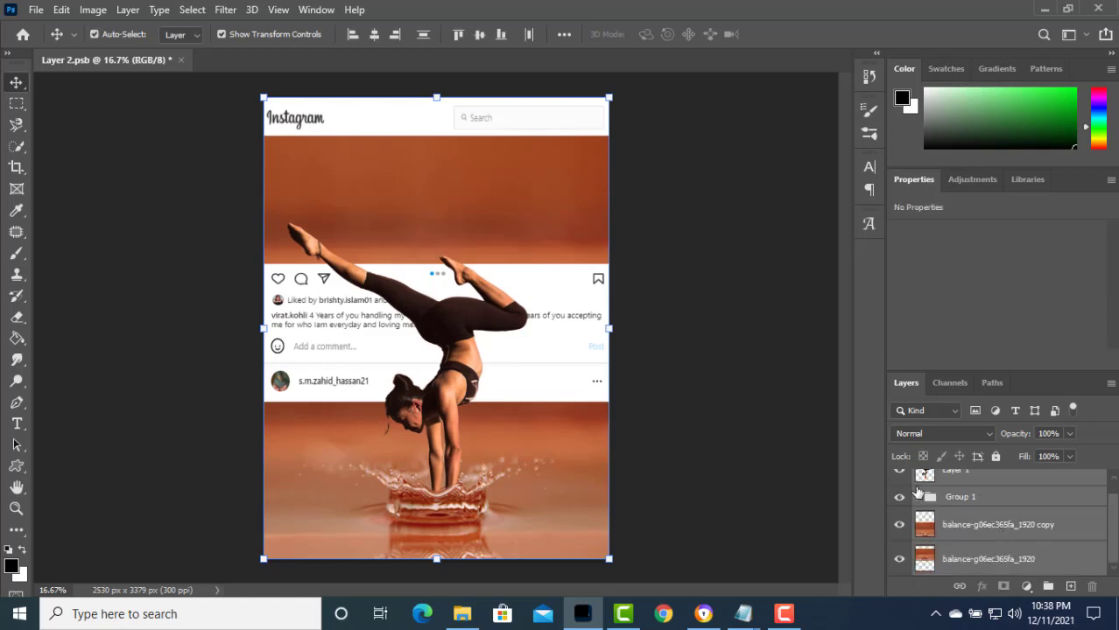
pyautogui.click(967, 499)
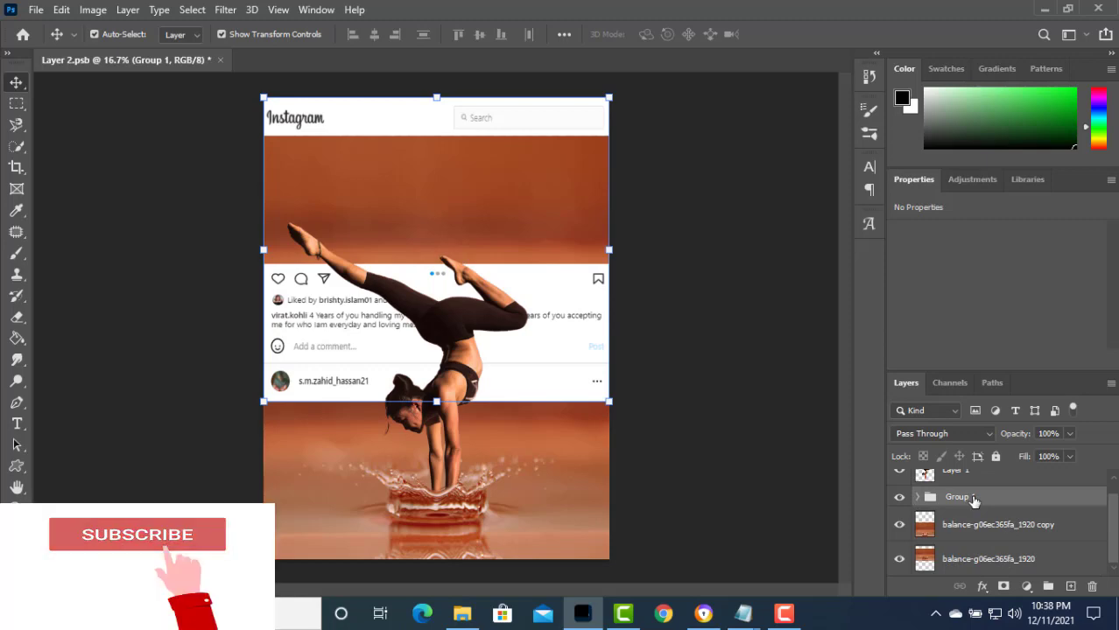
pyautogui.rightClick(970, 500)
pyautogui.click(867, 227)
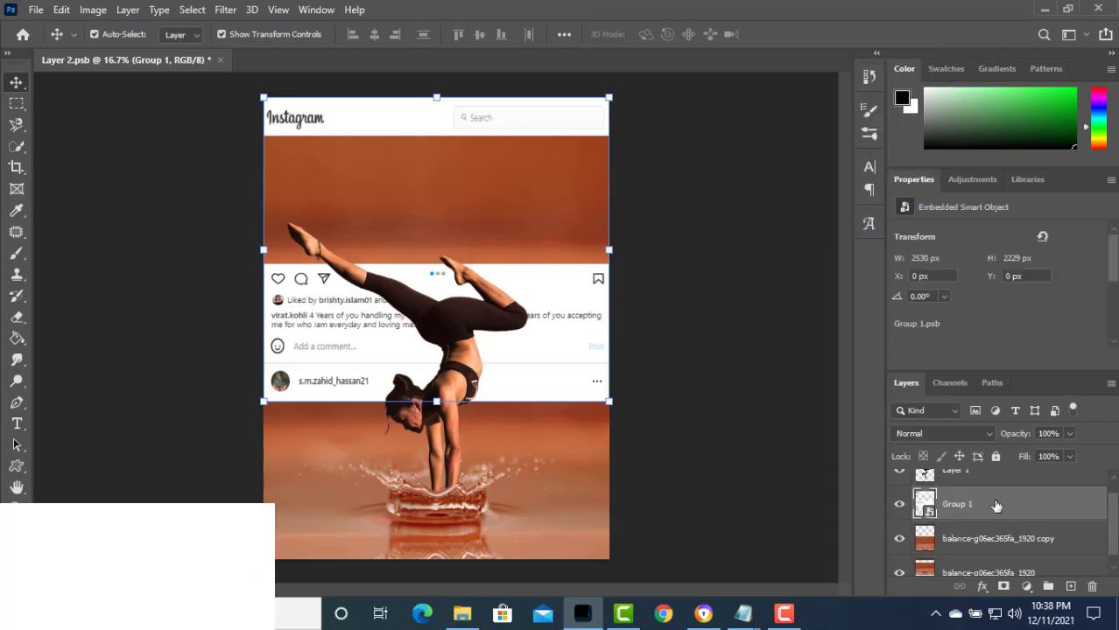
# - Add a Levels adjustment clipped to Group 1 with midtones set to 0.29
pyautogui.click(1029, 588)
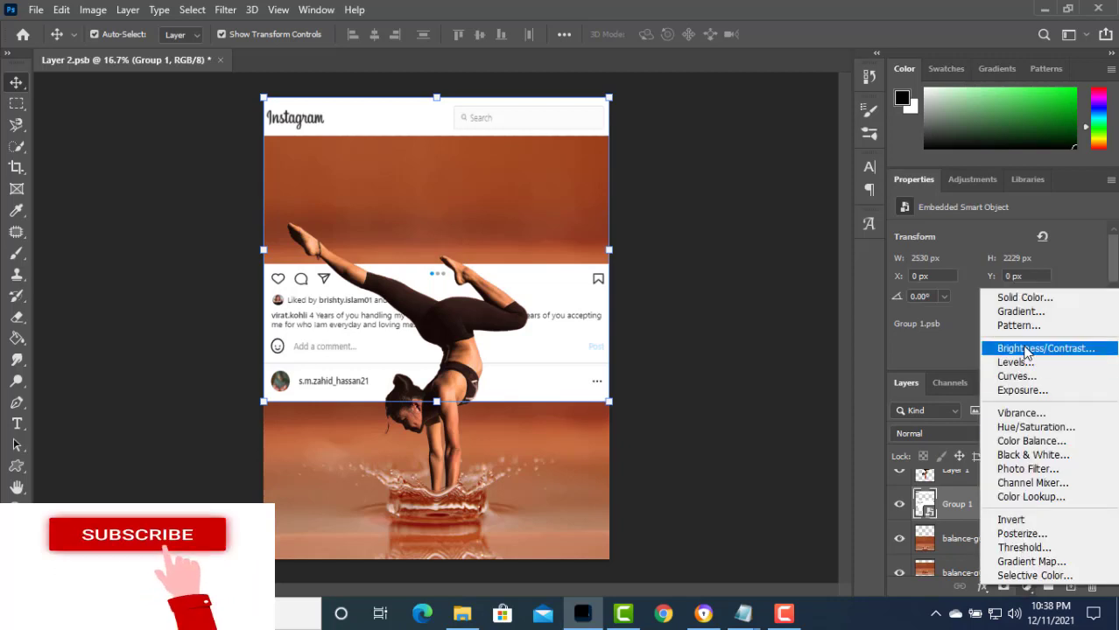
pyautogui.click(1015, 362)
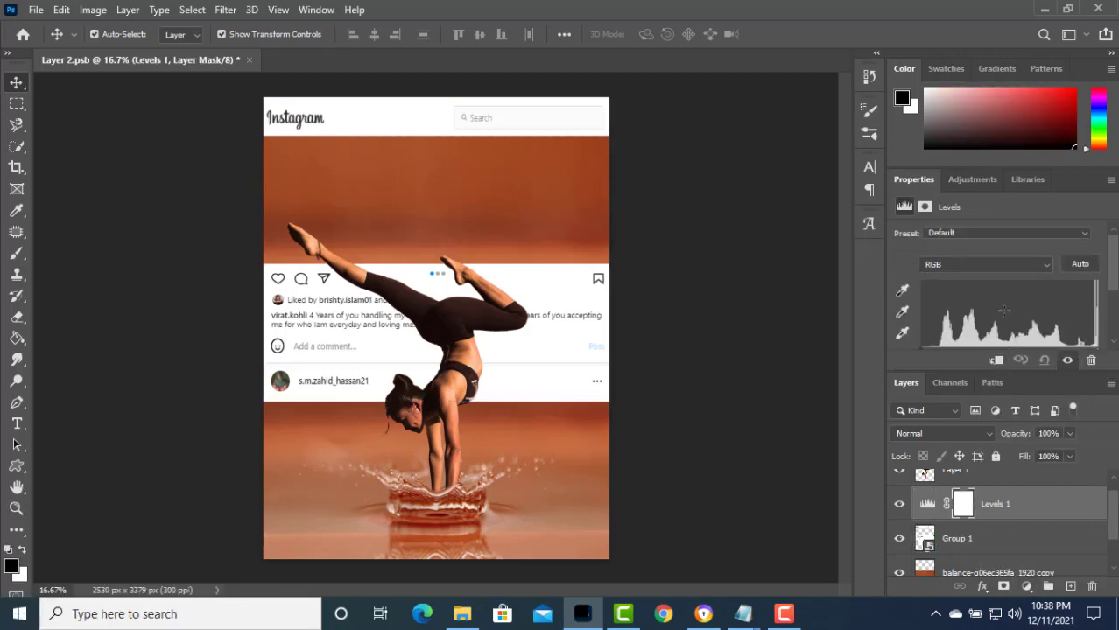
pyautogui.scroll(-2, 1003, 315)
pyautogui.click(995, 360)
pyautogui.scroll(-1, 1000, 309)
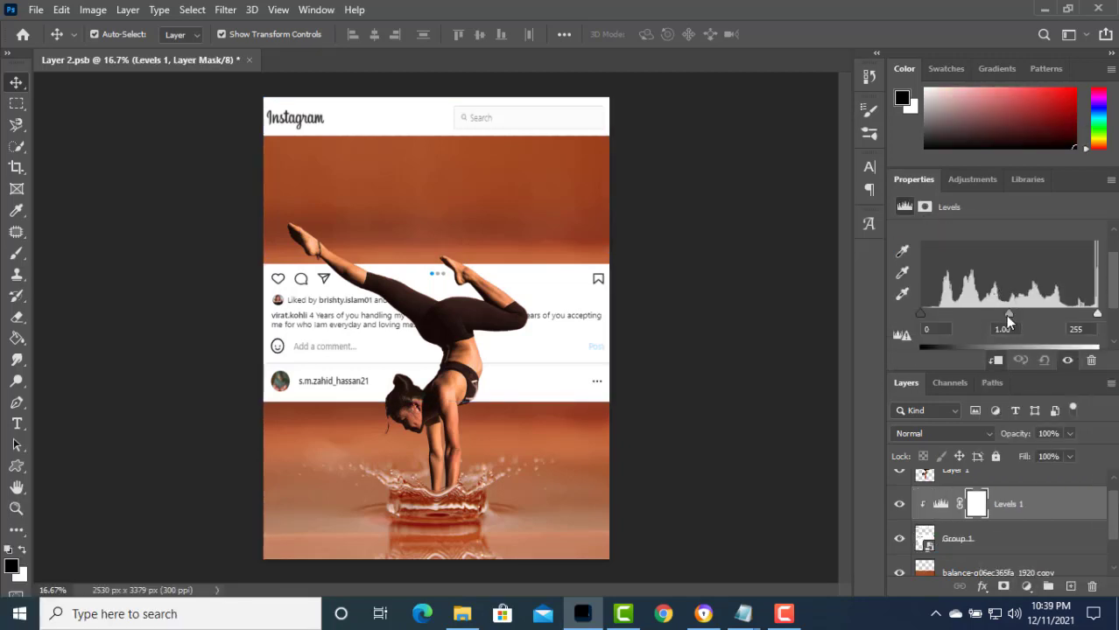
pyautogui.moveTo(1016, 314); pyautogui.dragTo(1065, 312)
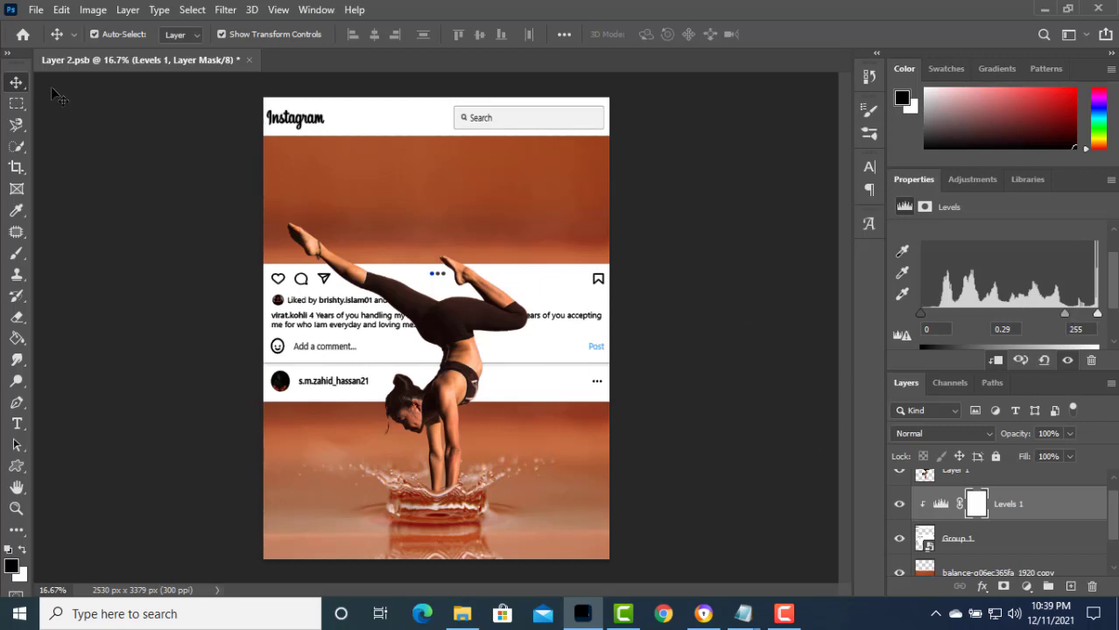
pyautogui.click(560, 509)
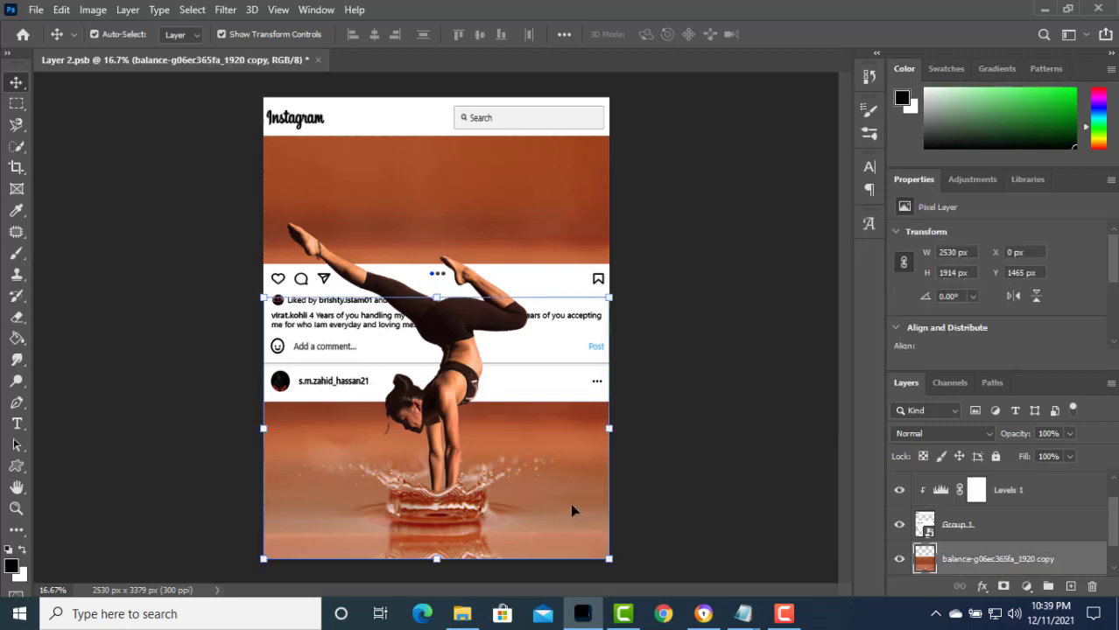
# - Shift-select every layer from the background copy to Layer 1 and merge them into one 2530 × 3379 px layer
pyautogui.click(1026, 586)
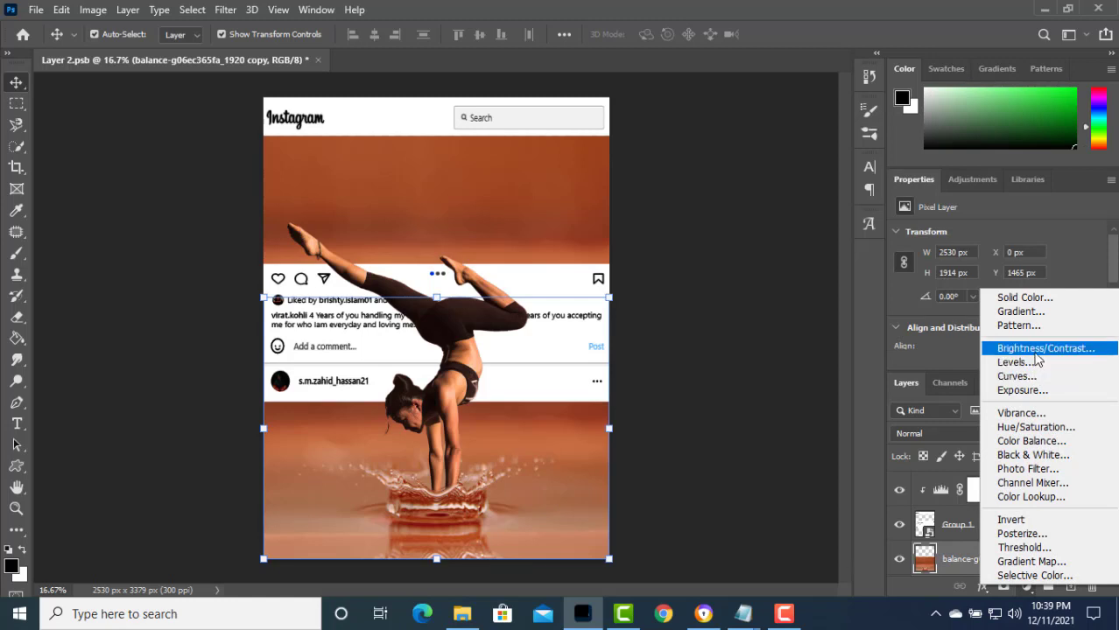
pyautogui.click(767, 467)
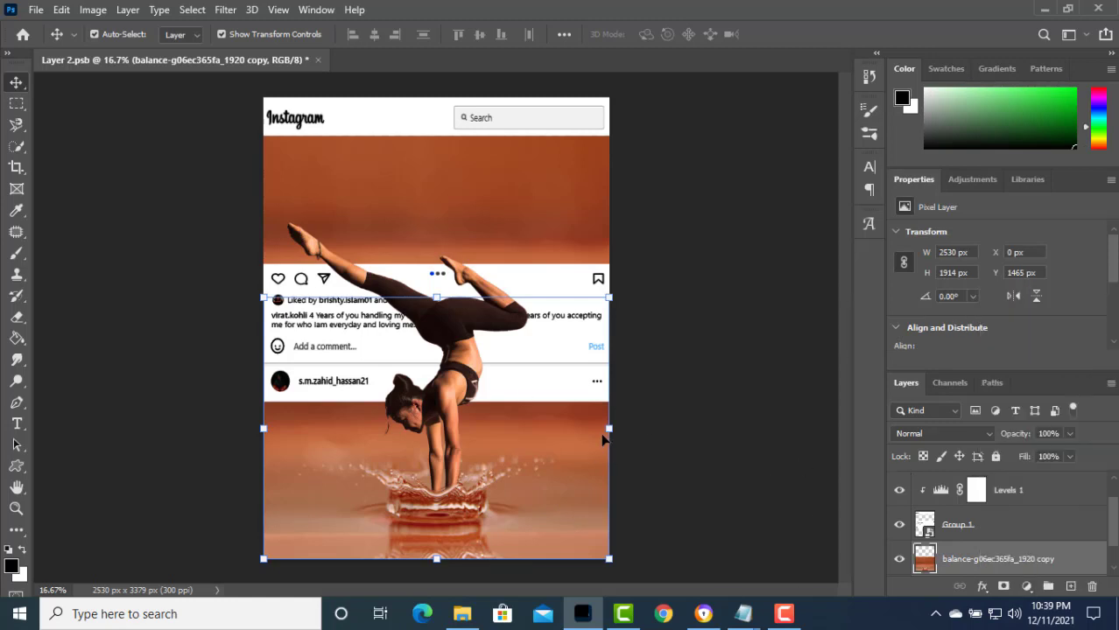
pyautogui.click(1046, 523)
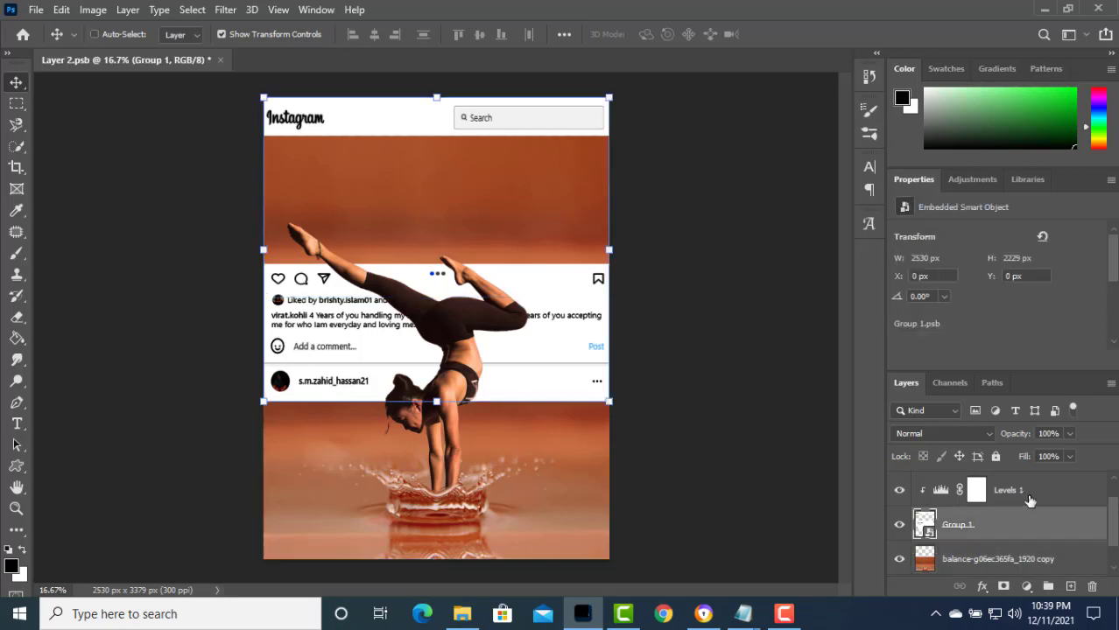
pyautogui.scroll(-1, 1007, 525)
pyautogui.click(997, 529)
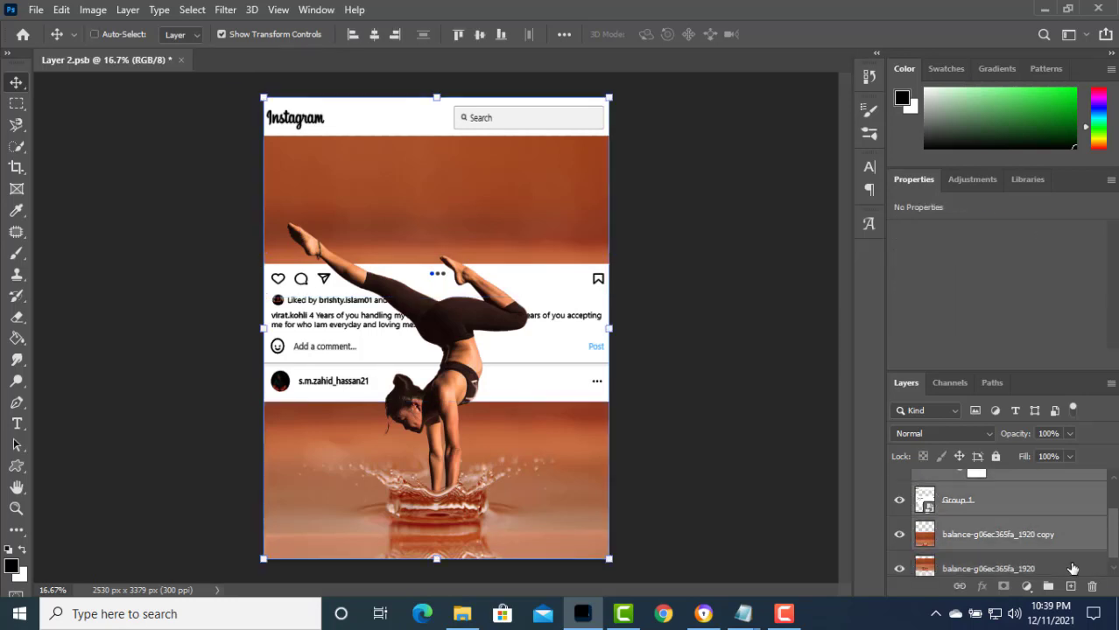
pyautogui.scroll(1, 1027, 516)
pyautogui.scroll(1, 1026, 508)
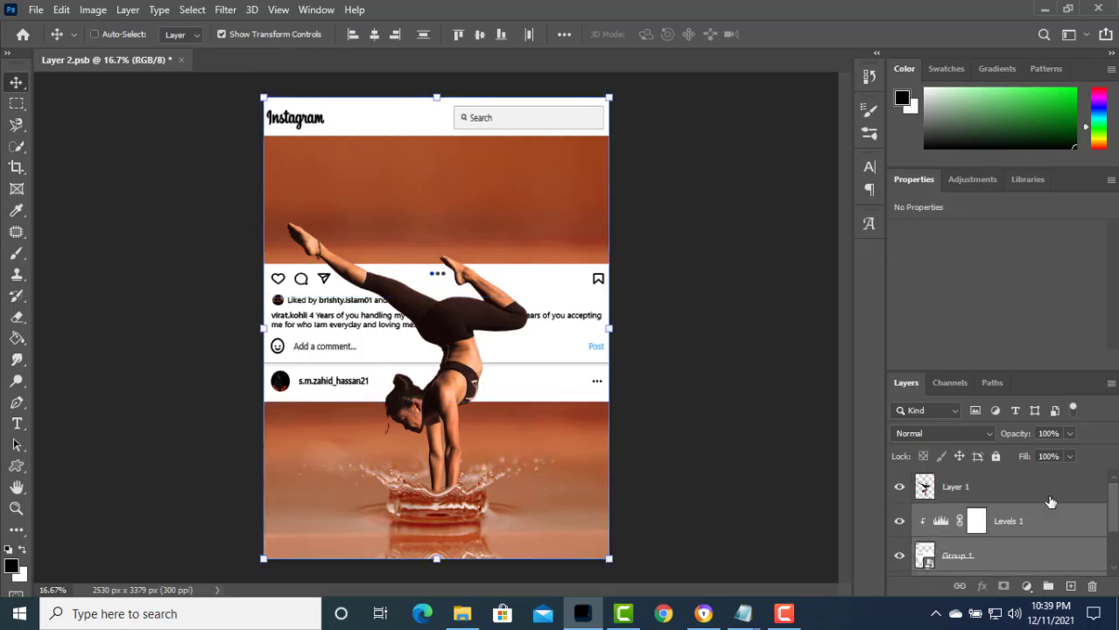
pyautogui.click(1027, 500)
pyautogui.hotkey('ctrl', 'e')
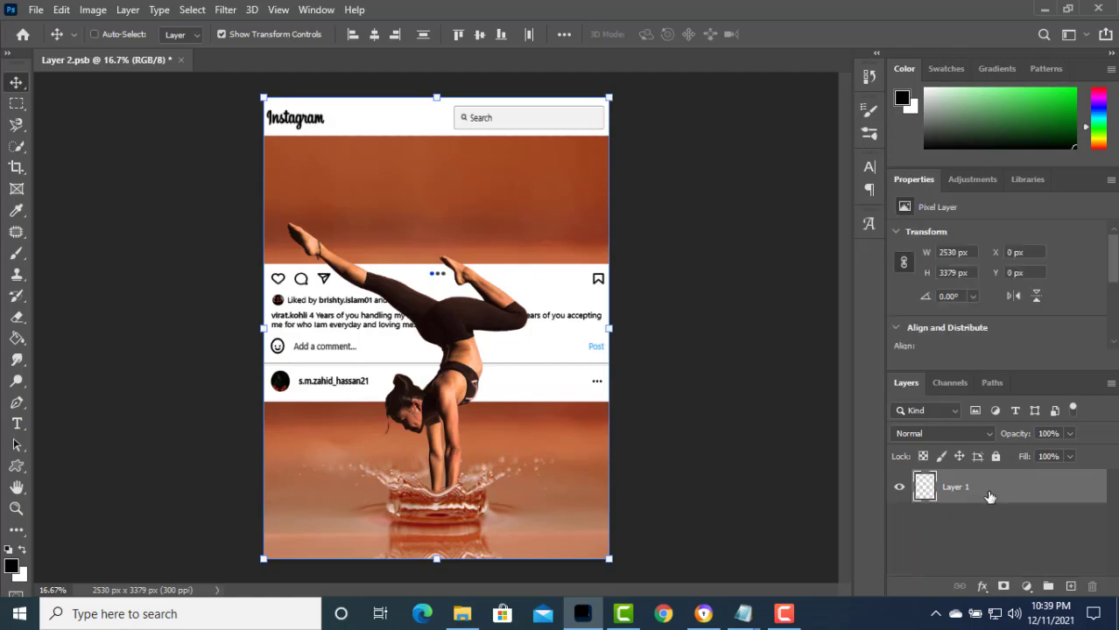